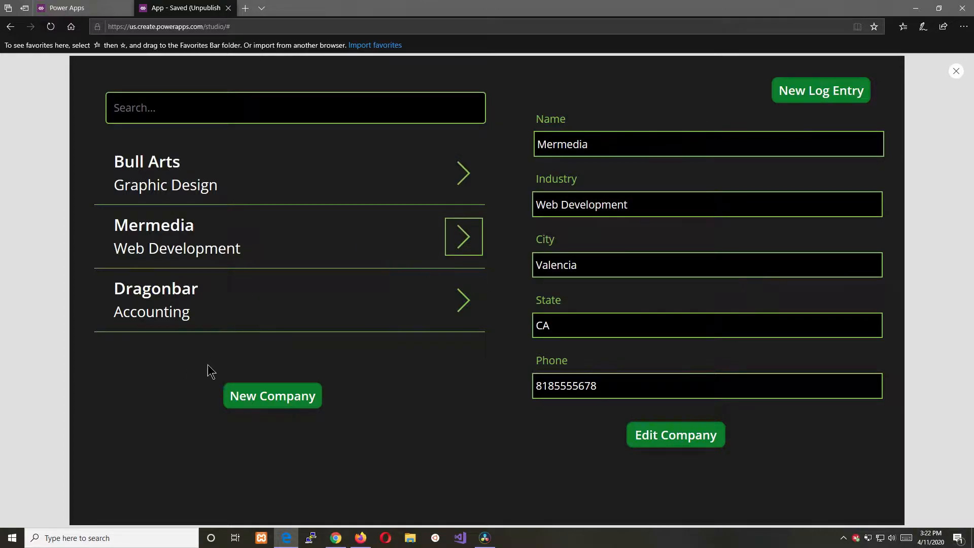
- Preview the finished app by viewing Bull Arts' company details and opening its new log entry form at the Notes field
click(463, 176)
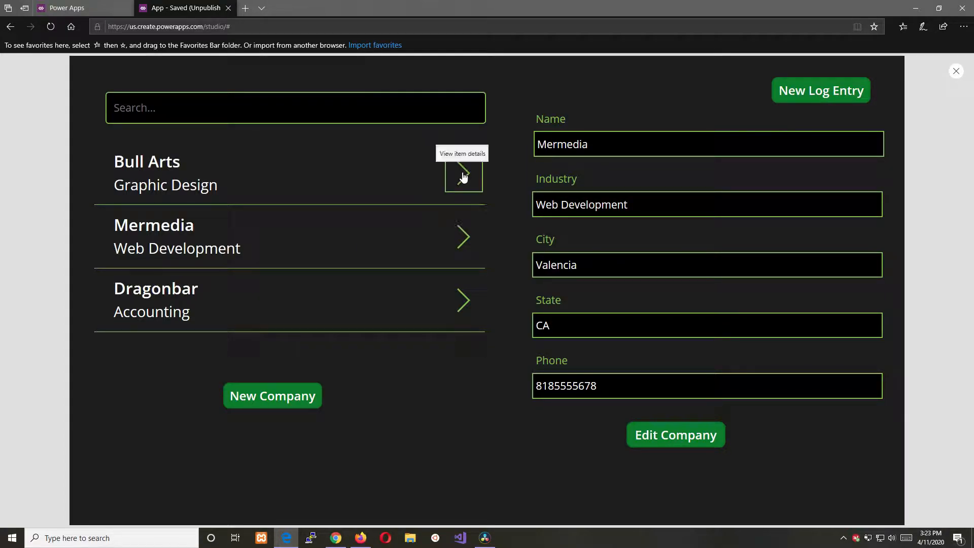
click(463, 175)
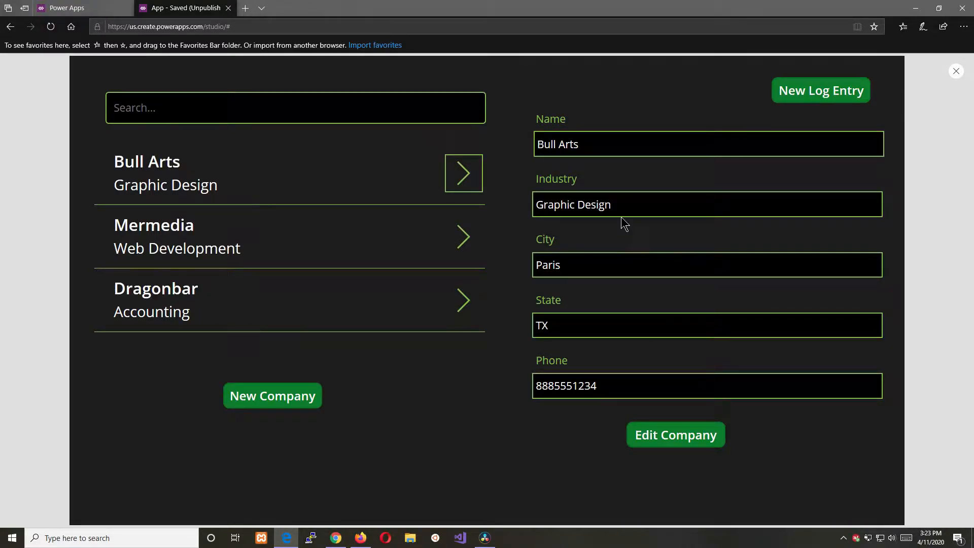
click(814, 96)
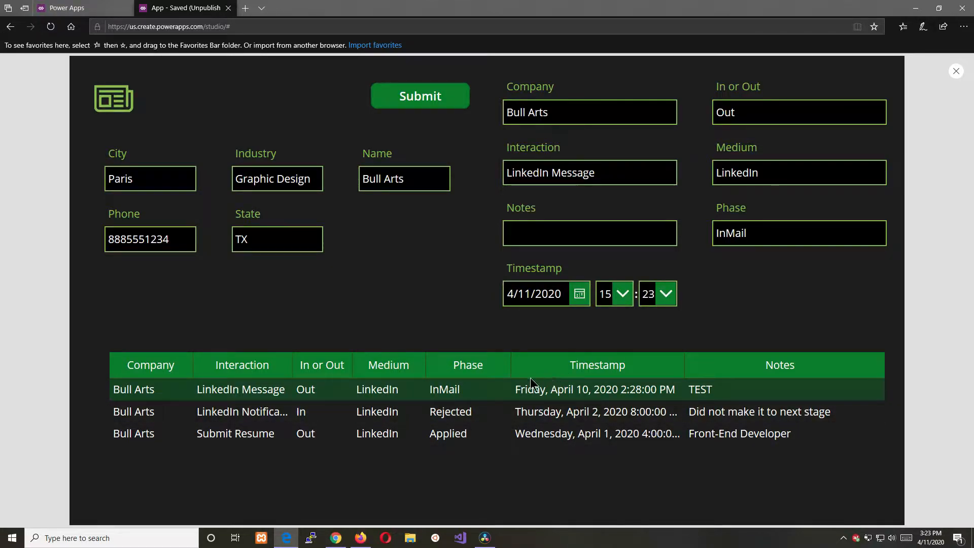
click(572, 229)
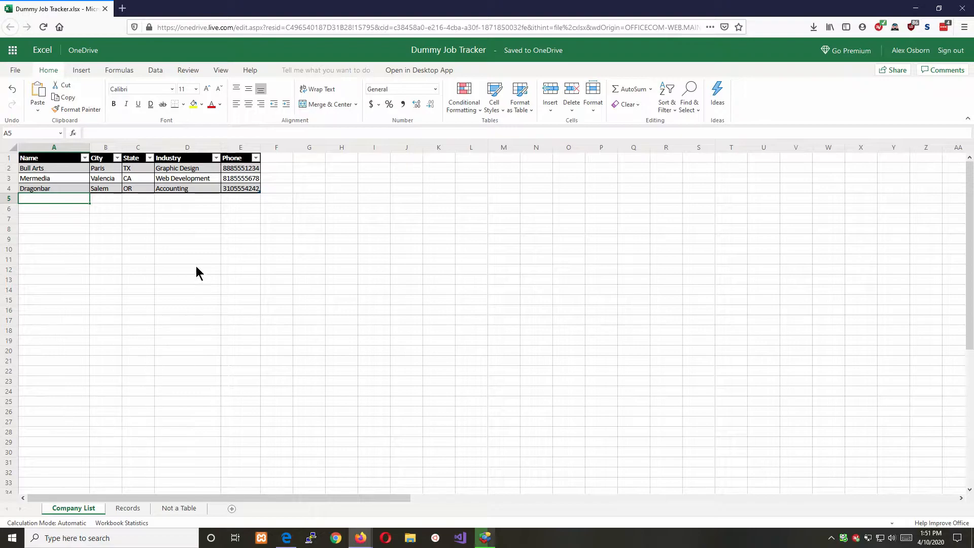
- Review the Company List and Records sheets of the Dummy Job Tracker workbook in Excel
click(127, 509)
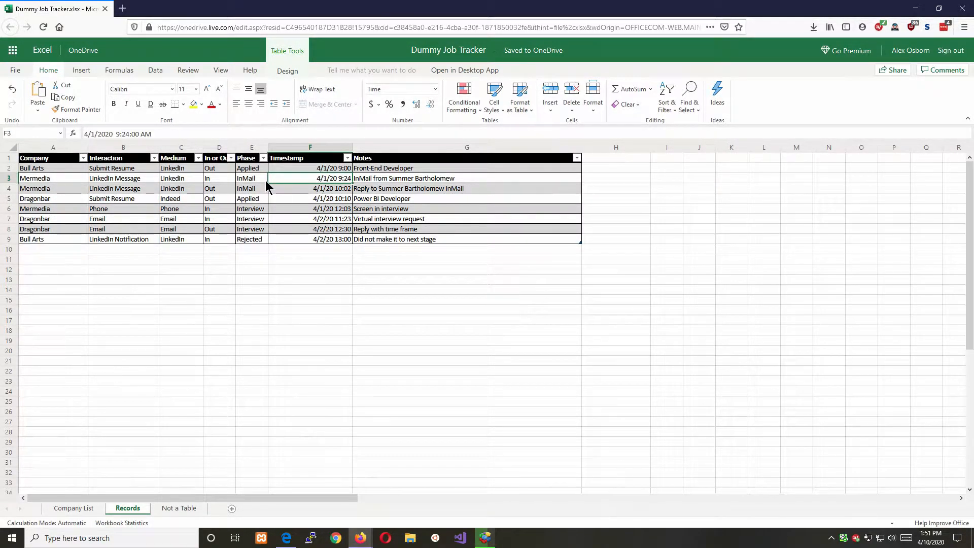
click(65, 509)
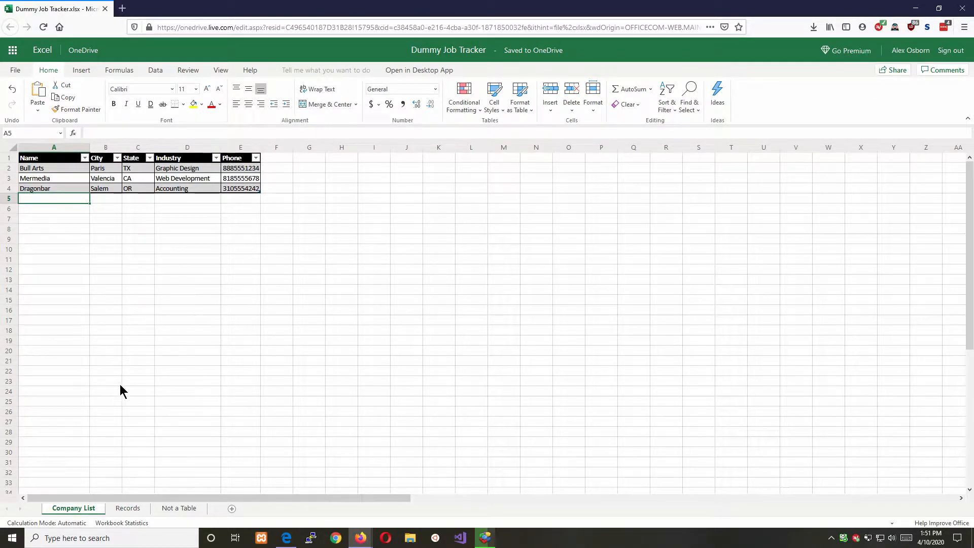
click(125, 508)
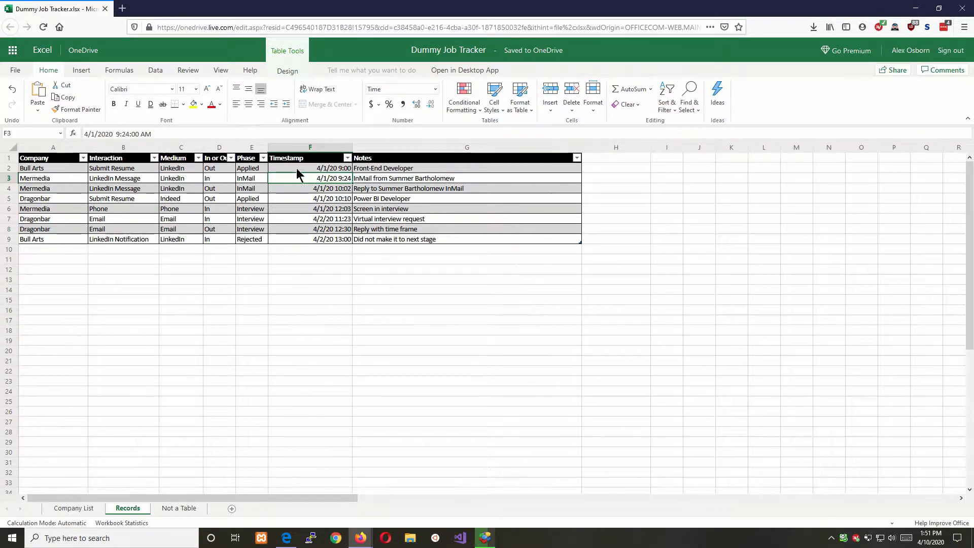
- Examine the Records table field by field, covering the first Bull Arts entry and the start of the first Mermedia entry
click(318, 170)
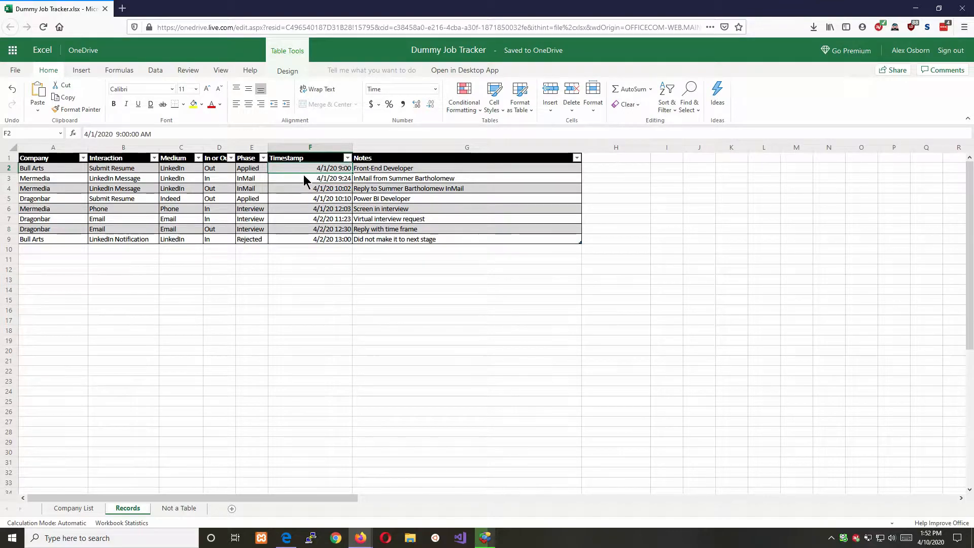
click(61, 170)
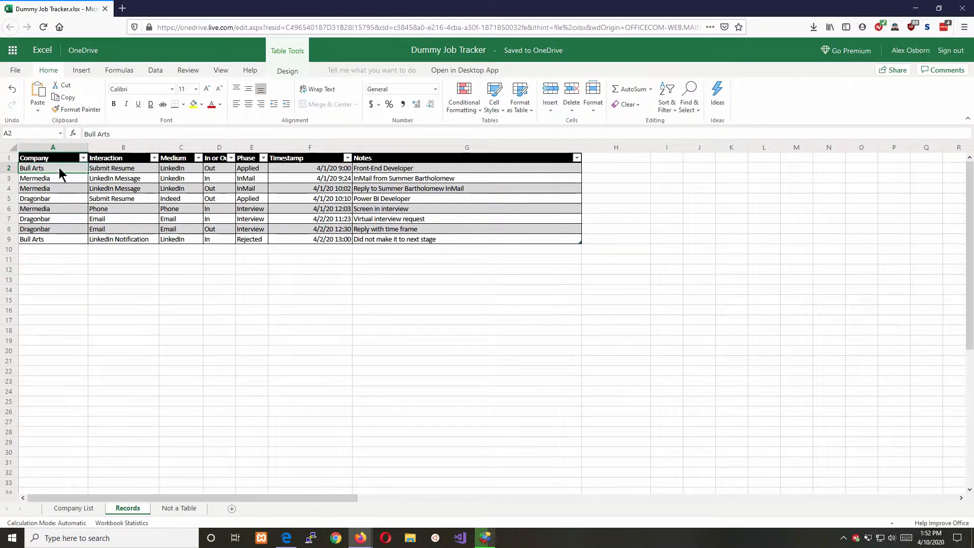
click(107, 172)
click(177, 173)
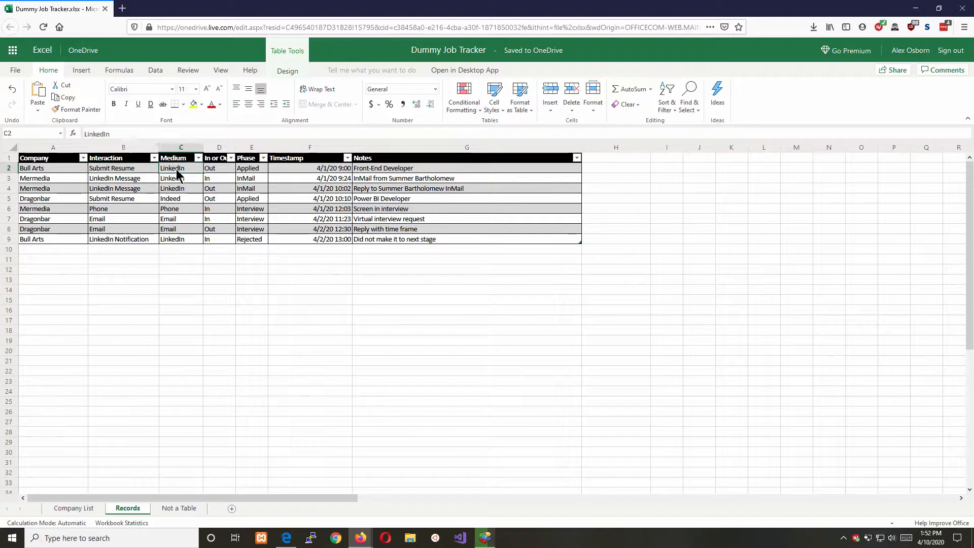
click(222, 171)
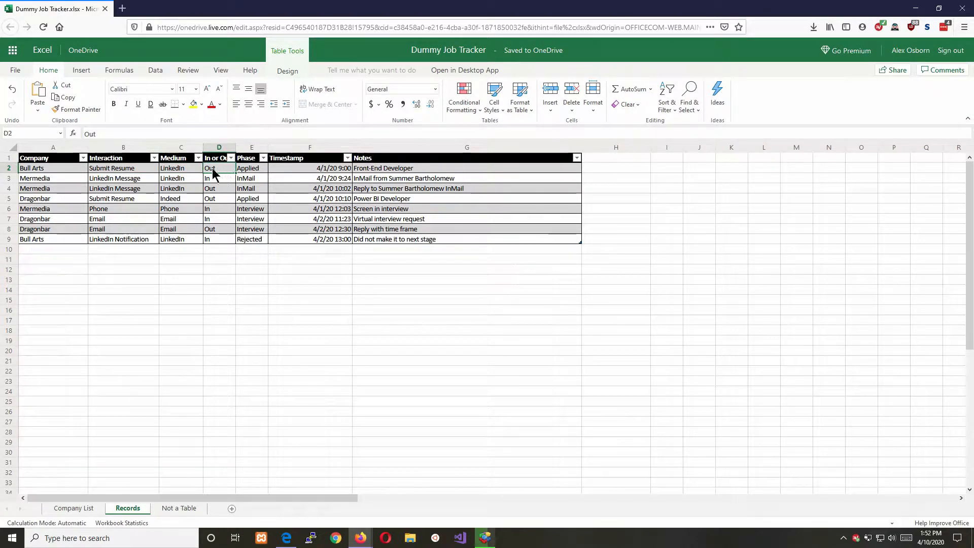
click(258, 171)
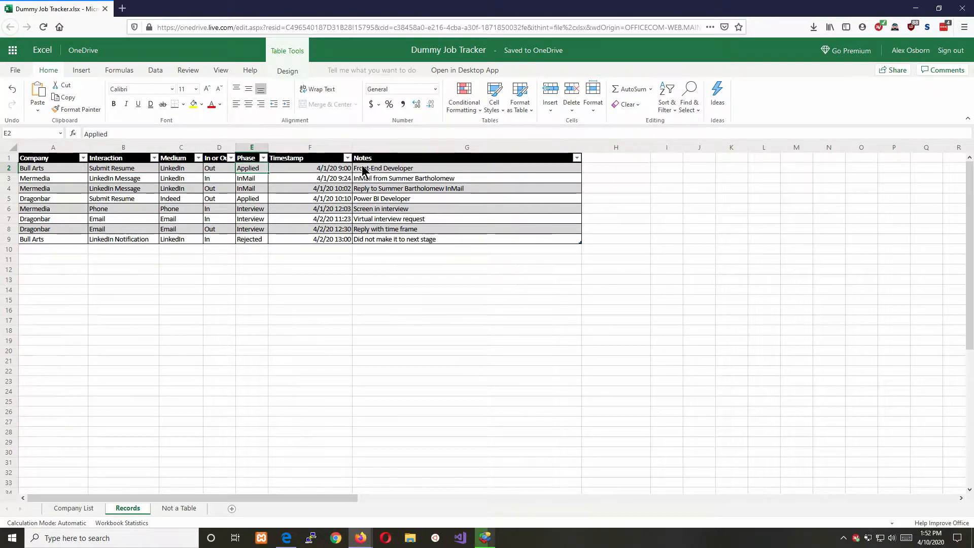
click(422, 169)
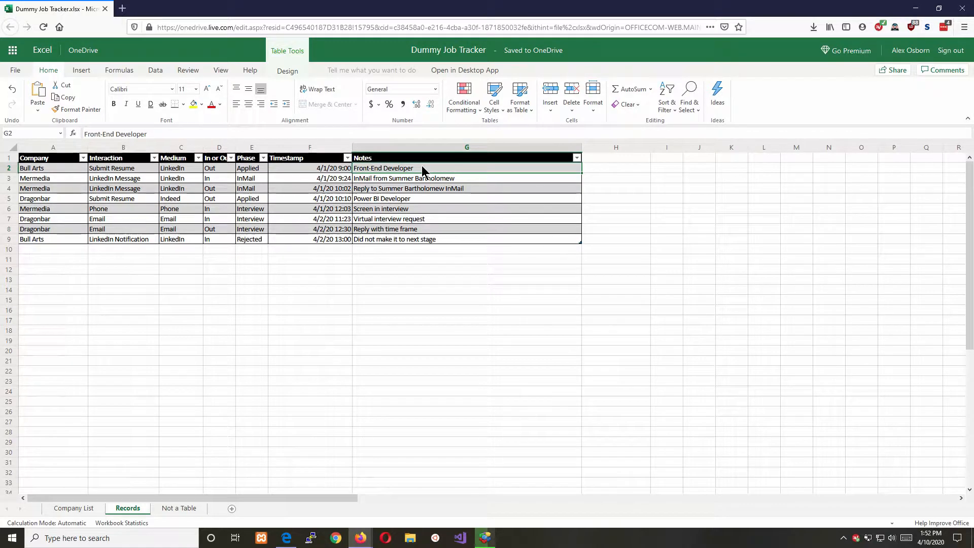
click(58, 180)
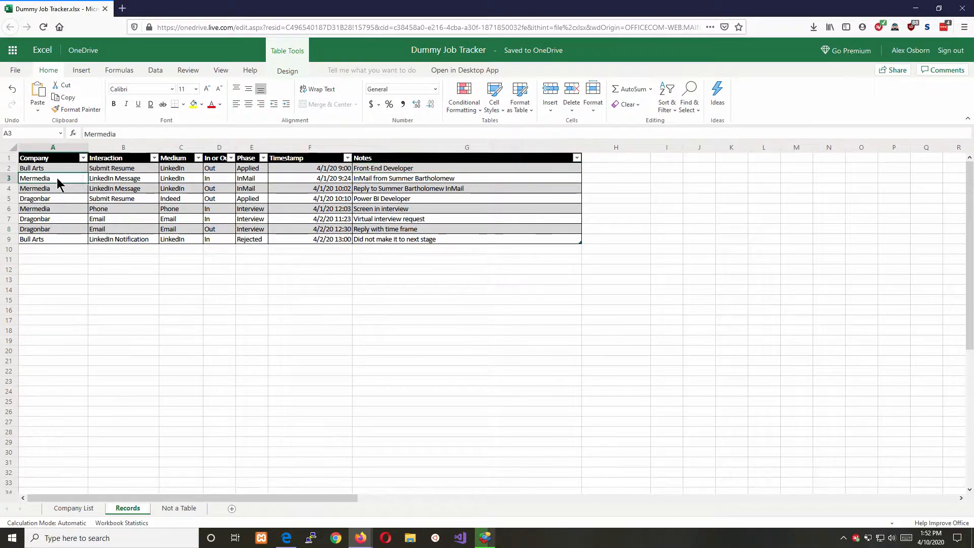
click(133, 182)
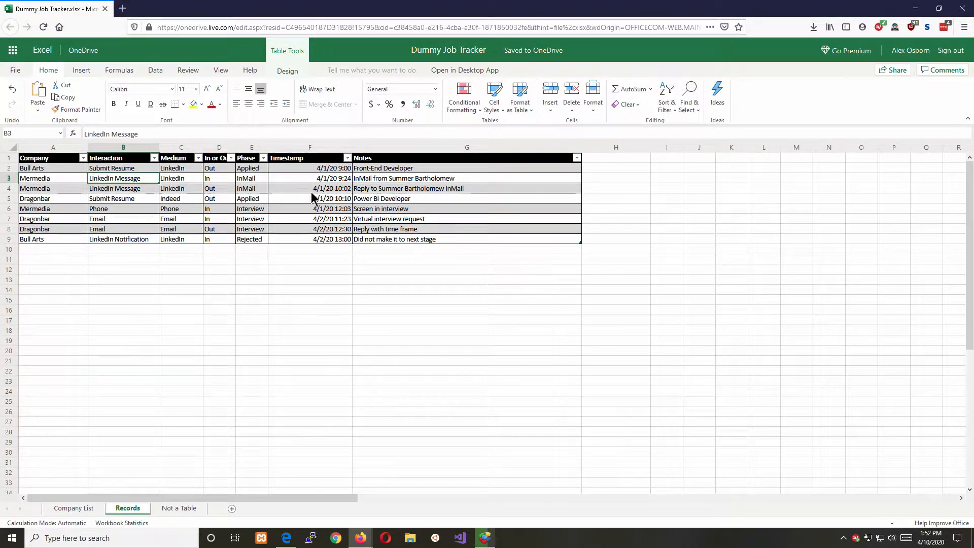
- Format range A1:G9 on the Not a Table sheet as a table with headers in the first Medium style, and compare it with Records
click(178, 508)
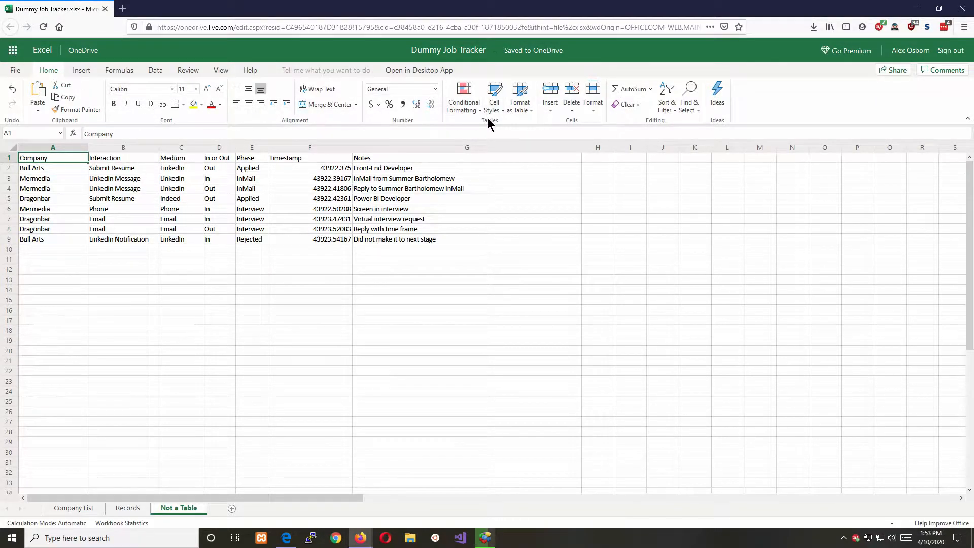
click(525, 98)
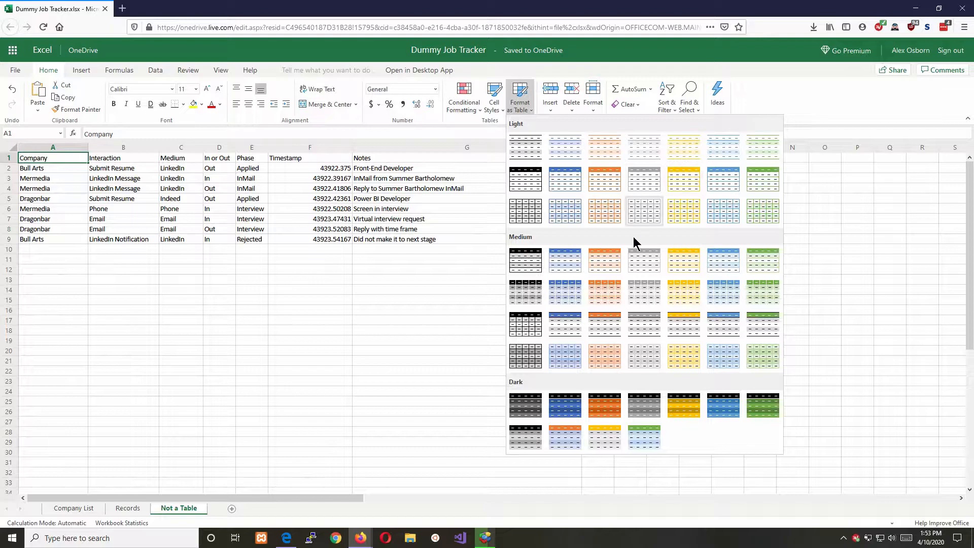
click(526, 263)
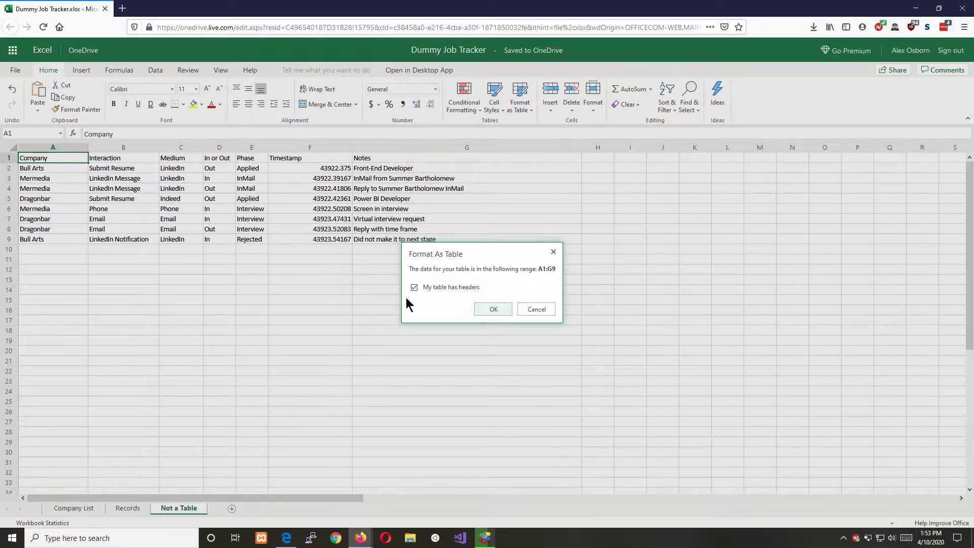
click(502, 311)
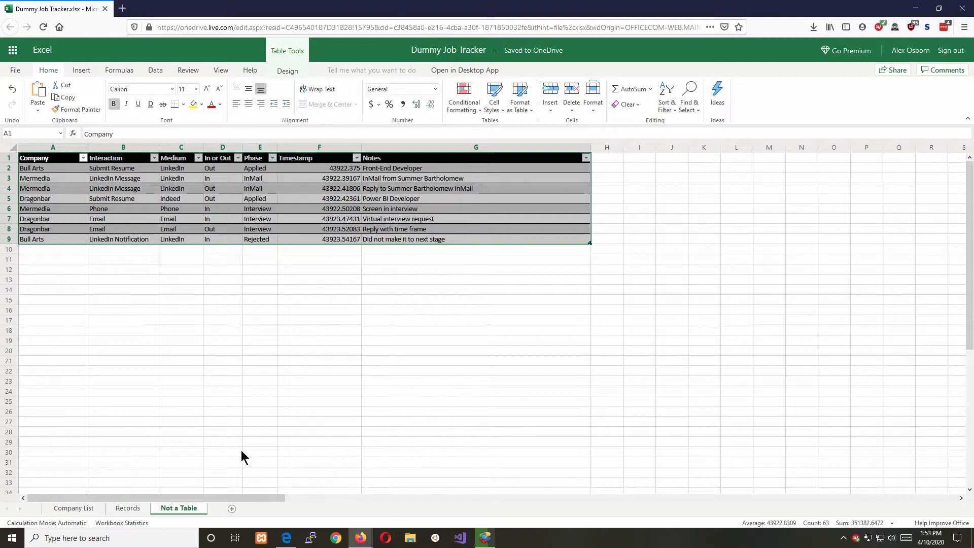
click(120, 506)
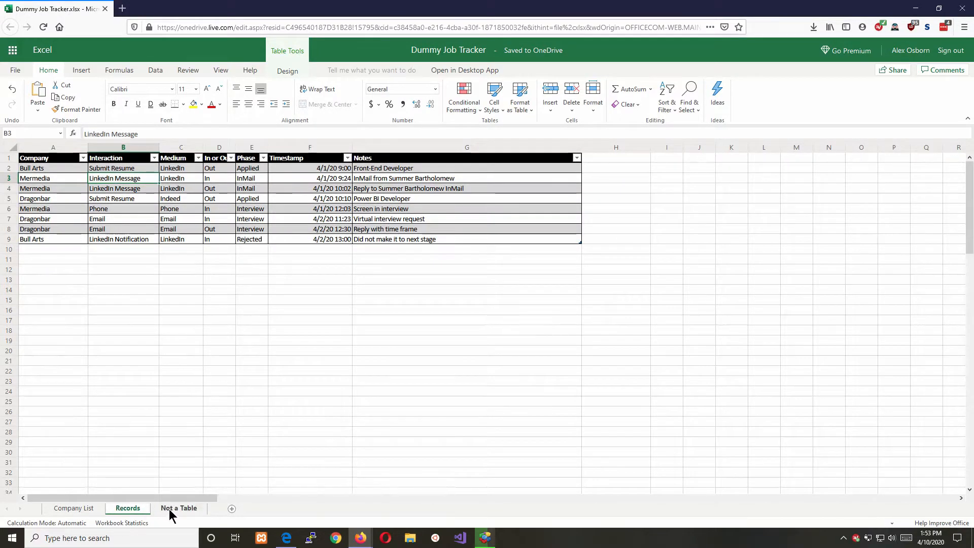
click(169, 510)
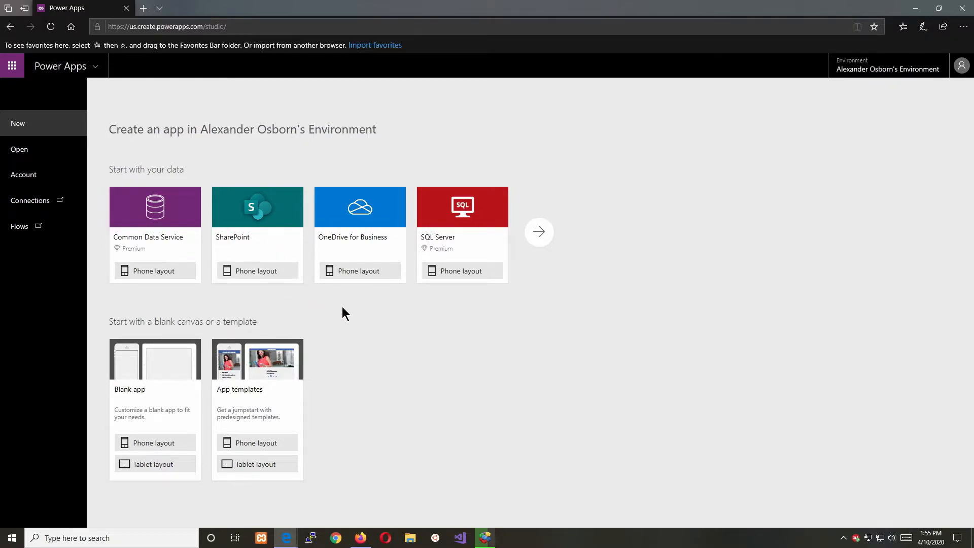
- In Power Apps, create a blank app with tablet layout and apply the Forest theme
click(150, 471)
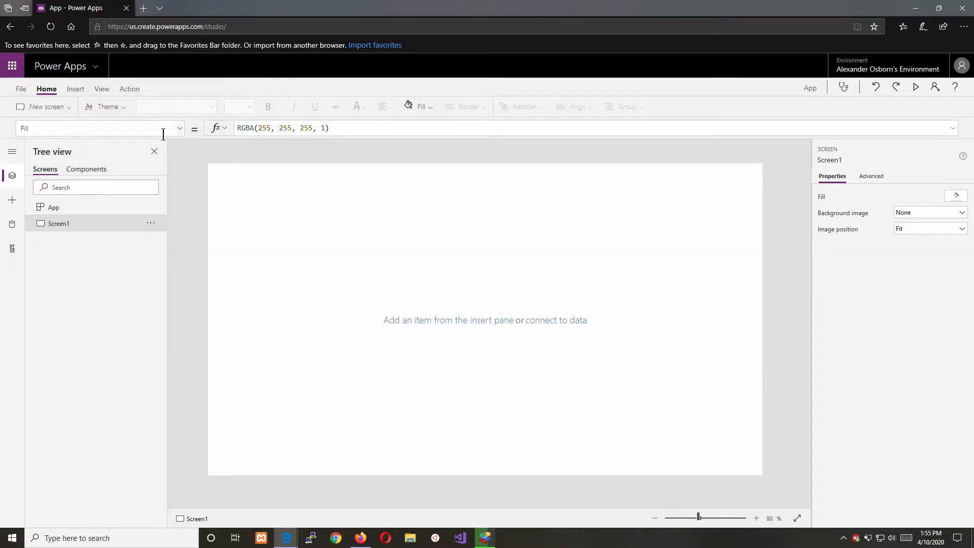
click(103, 111)
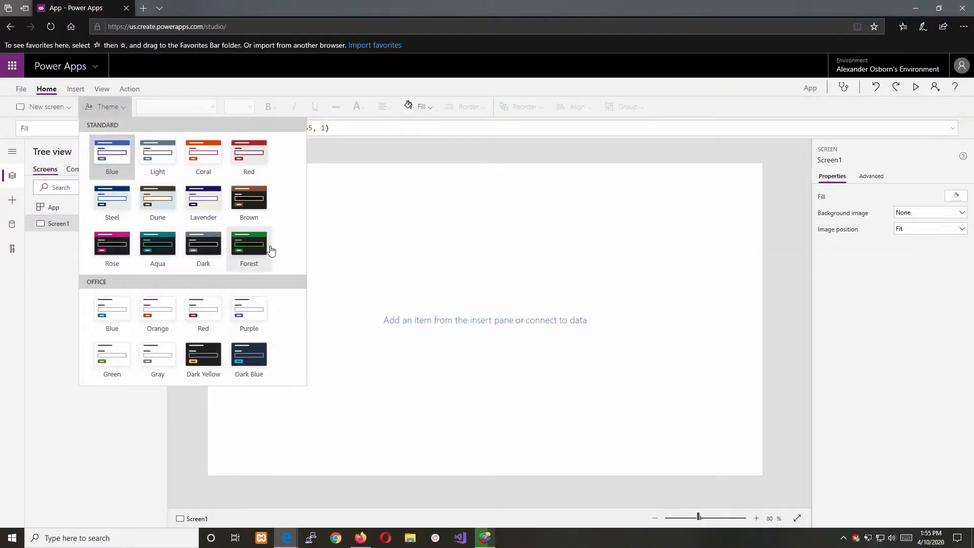
click(248, 249)
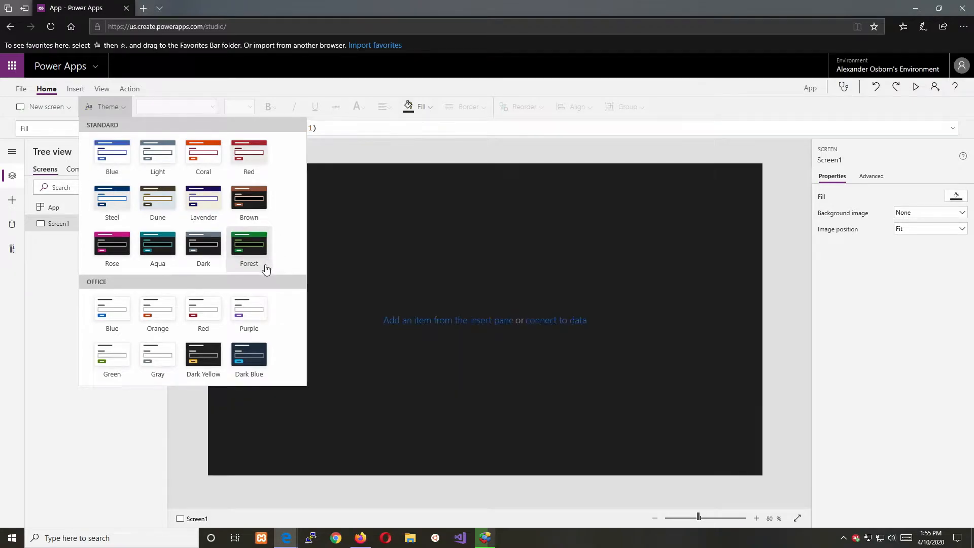
click(385, 251)
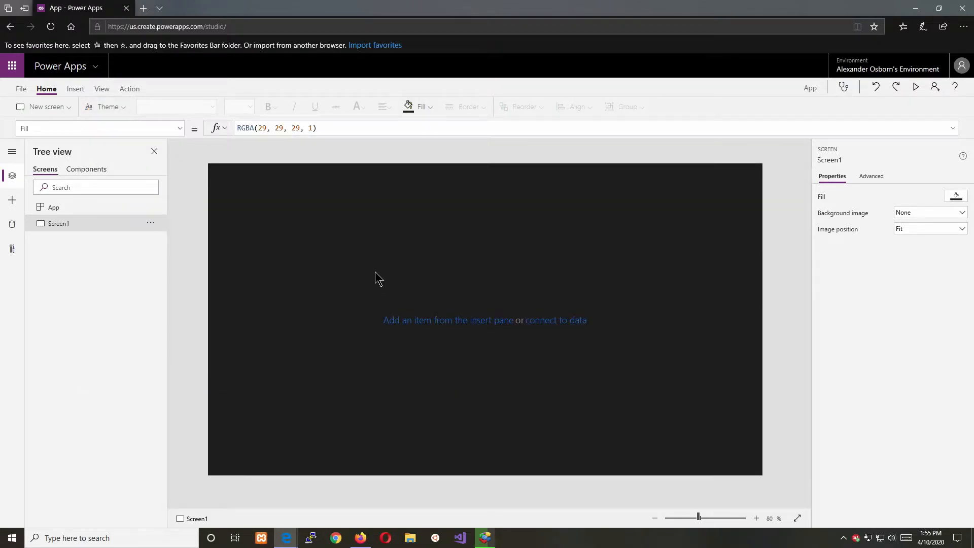
- Rename Screen1 as CompanyScreen
double_click(63, 224)
text(Company)
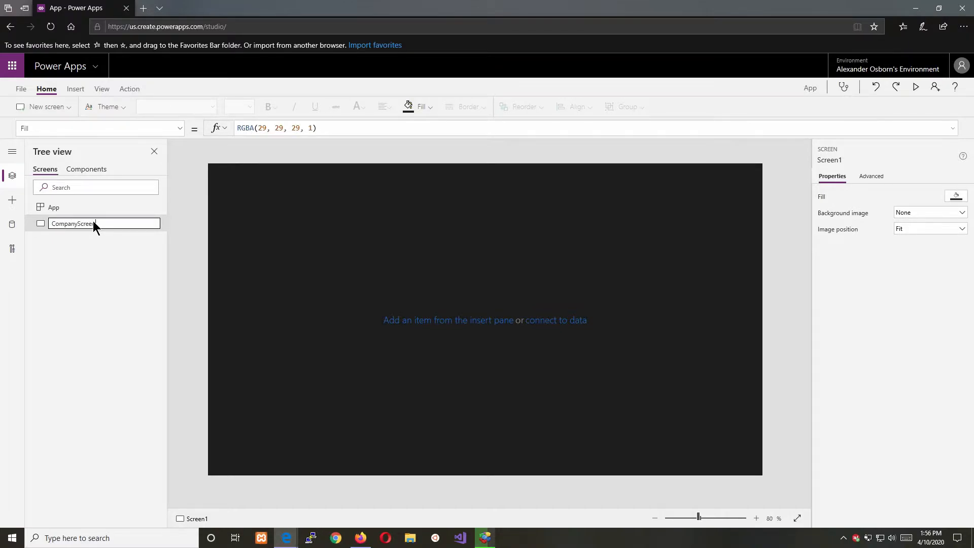
key(Return)
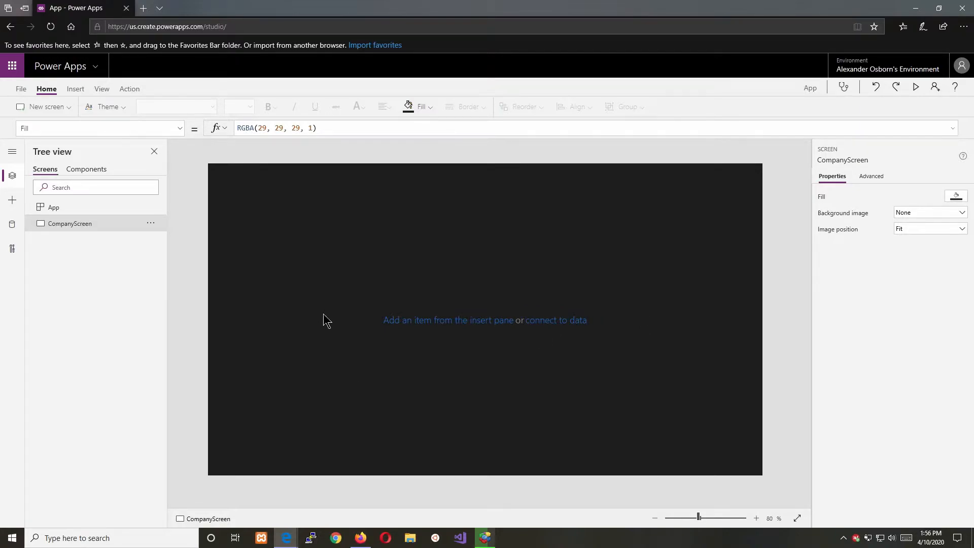
- Insert a vertical gallery on CompanyScreen and extend it downward to a height of about 660
click(12, 200)
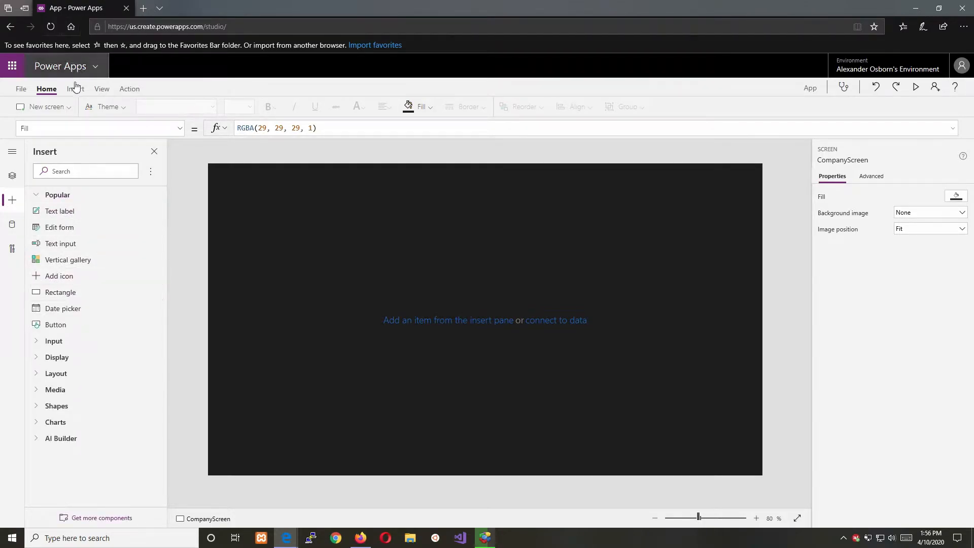
click(70, 266)
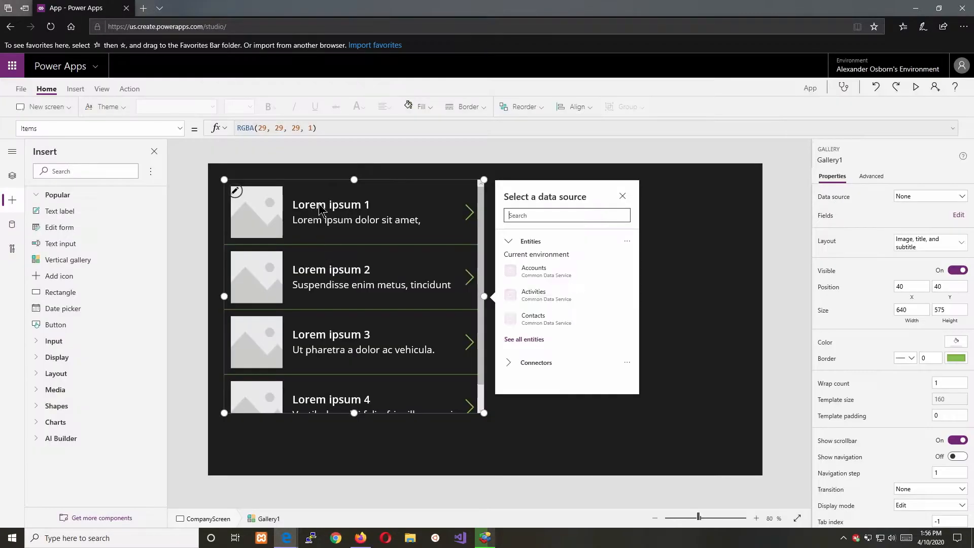
drag(353, 413, 350, 449)
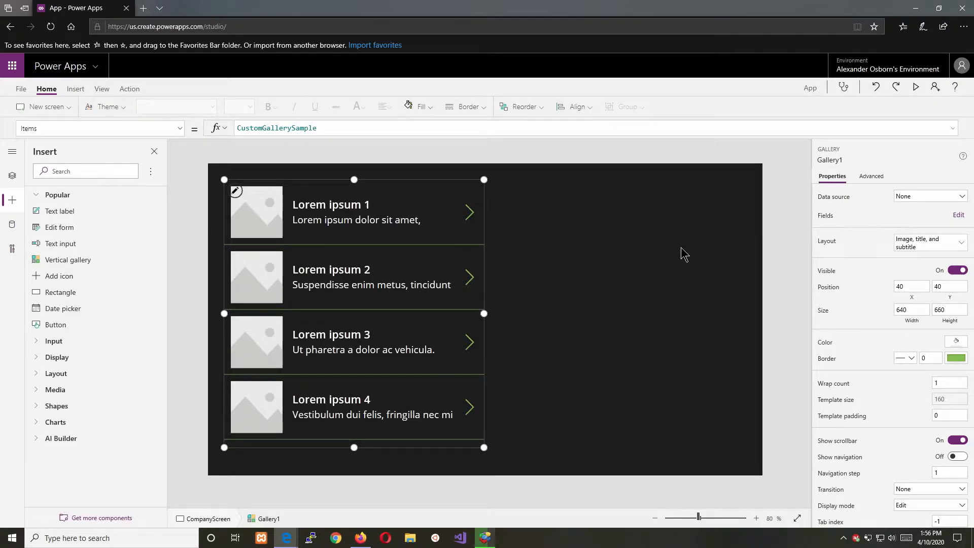
- Connect the gallery to Table1 in Dummy Job Tracker.xlsx through the existing OneDrive connection
click(963, 198)
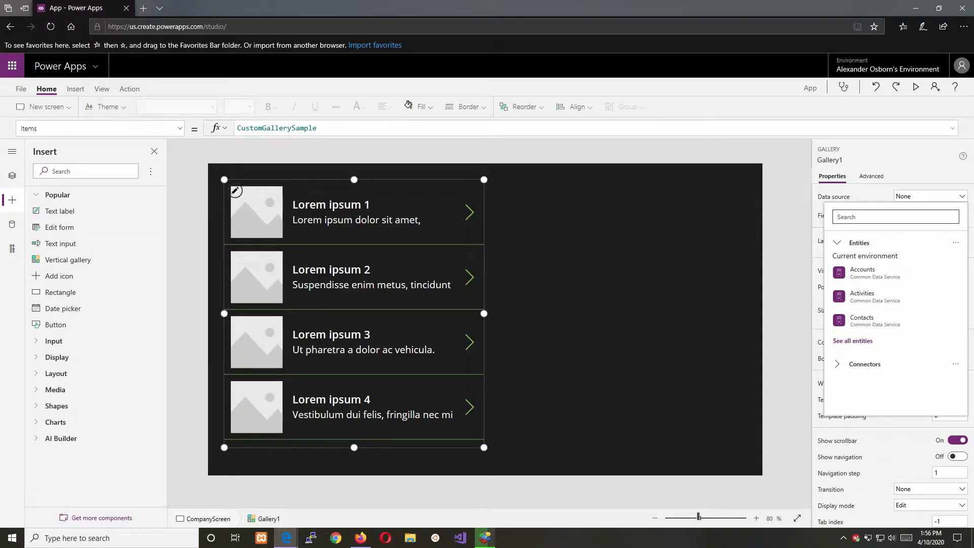
click(838, 366)
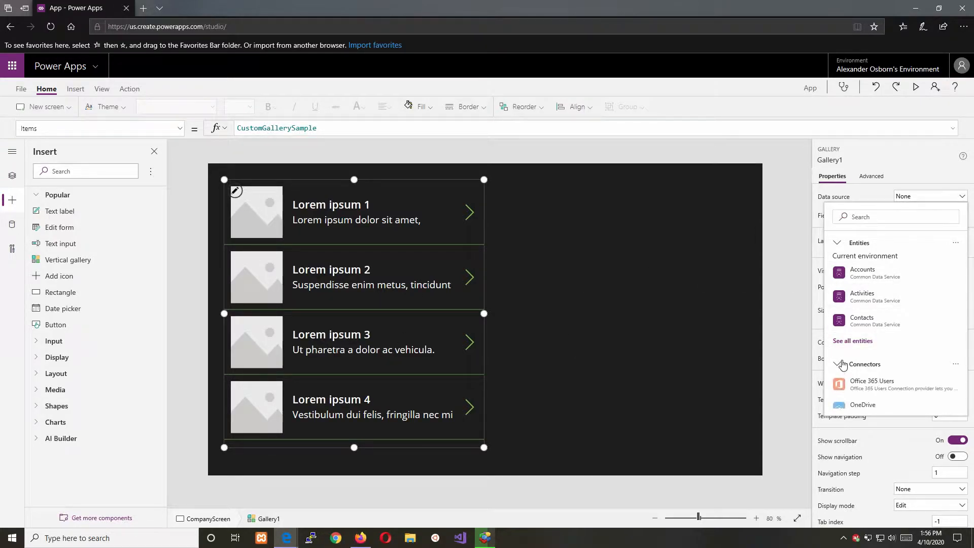
scroll(843, 361, down, 1)
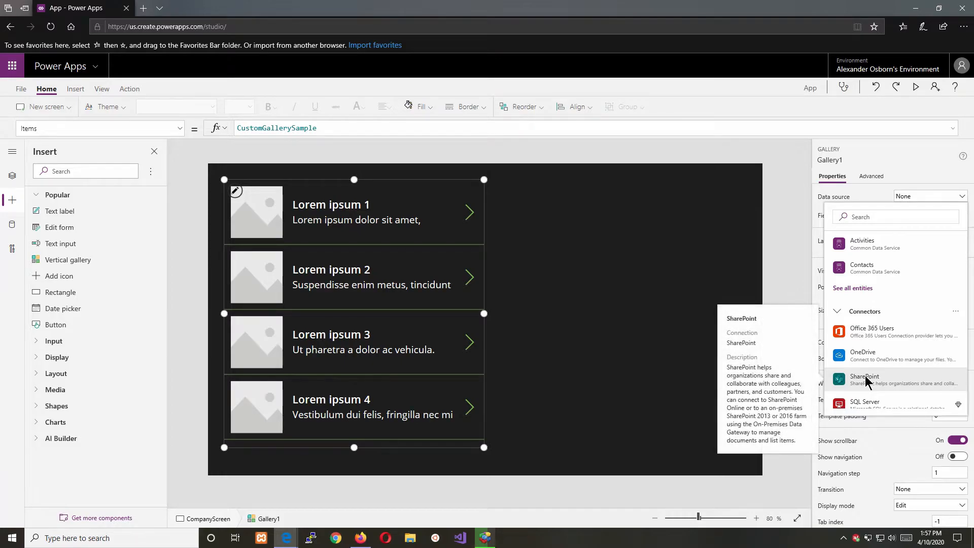
mouse_move(872, 360)
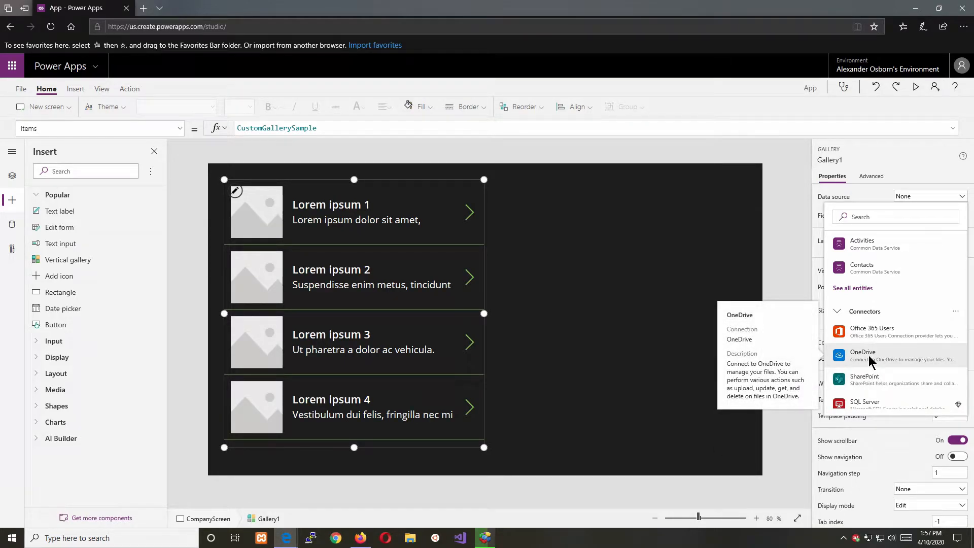
click(869, 356)
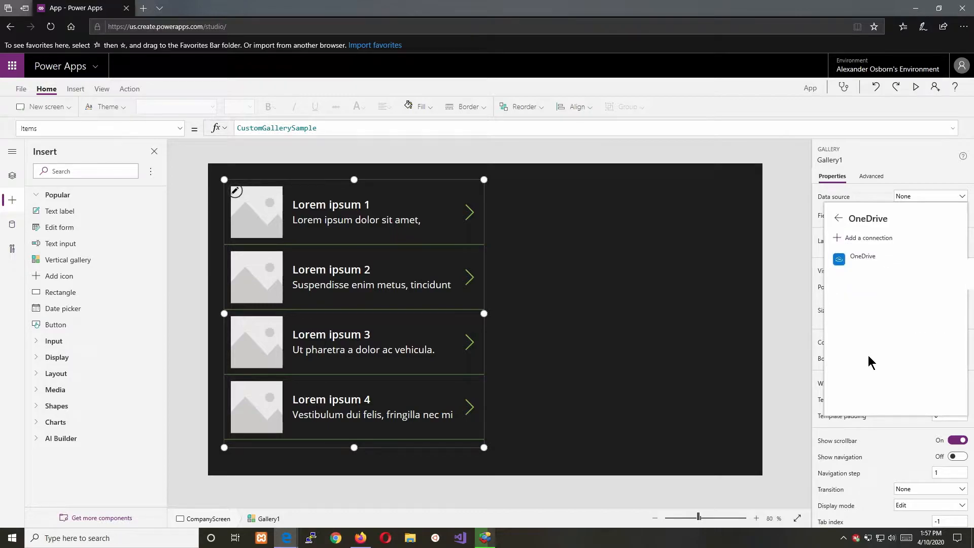
click(862, 256)
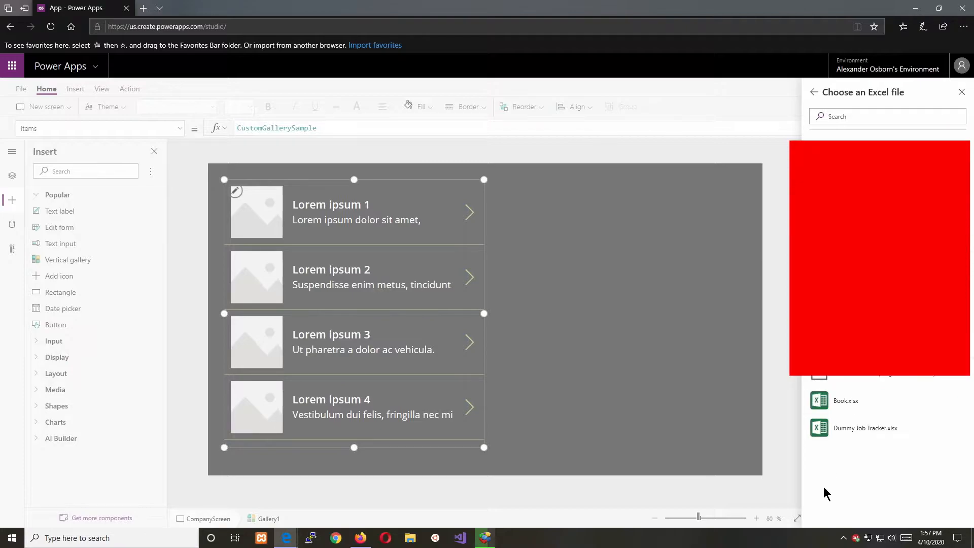
click(857, 430)
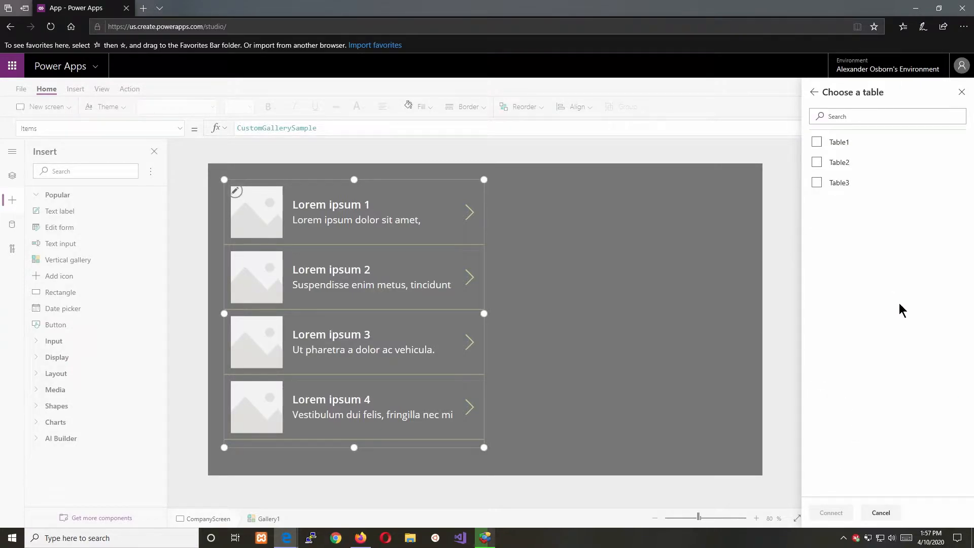
click(842, 184)
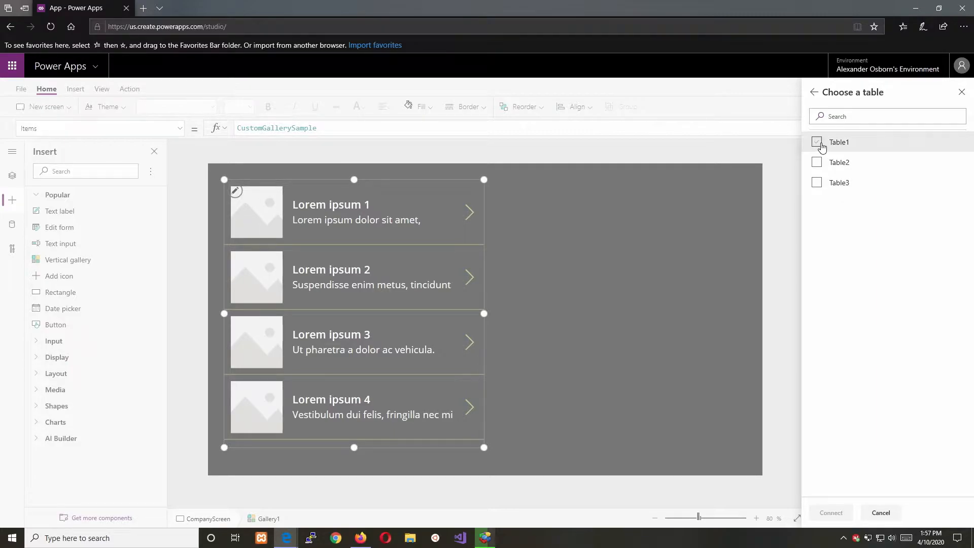
click(823, 147)
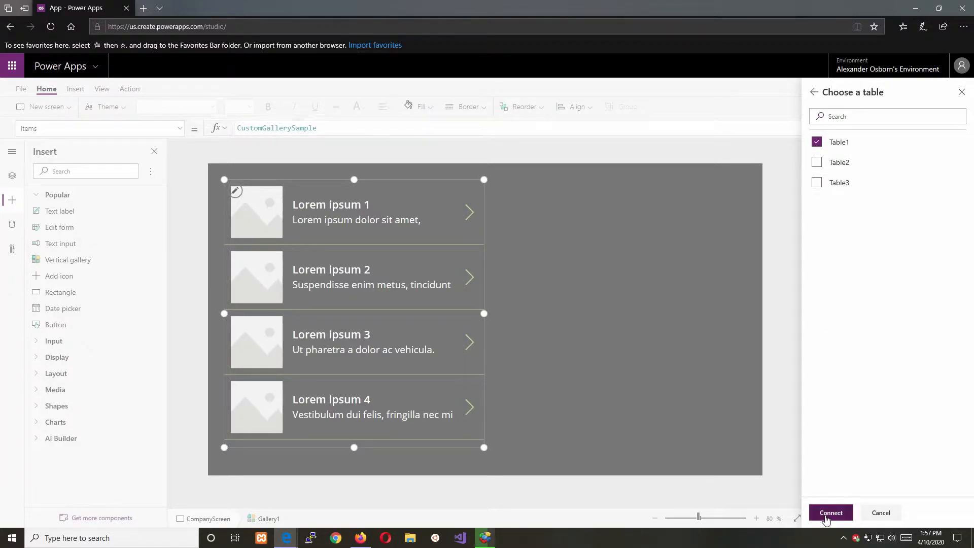
click(830, 514)
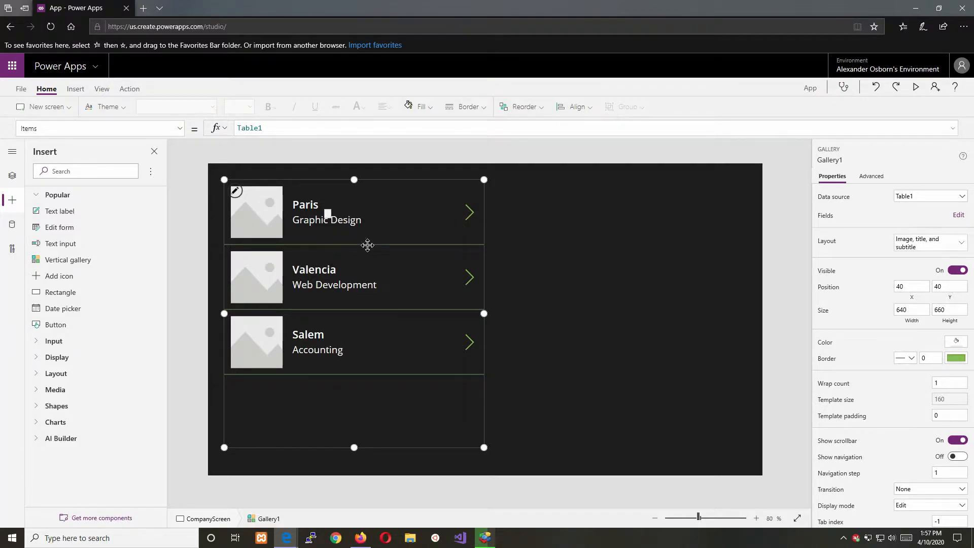
- Change the layout of Gallery1 to Title and subtitle
click(360, 219)
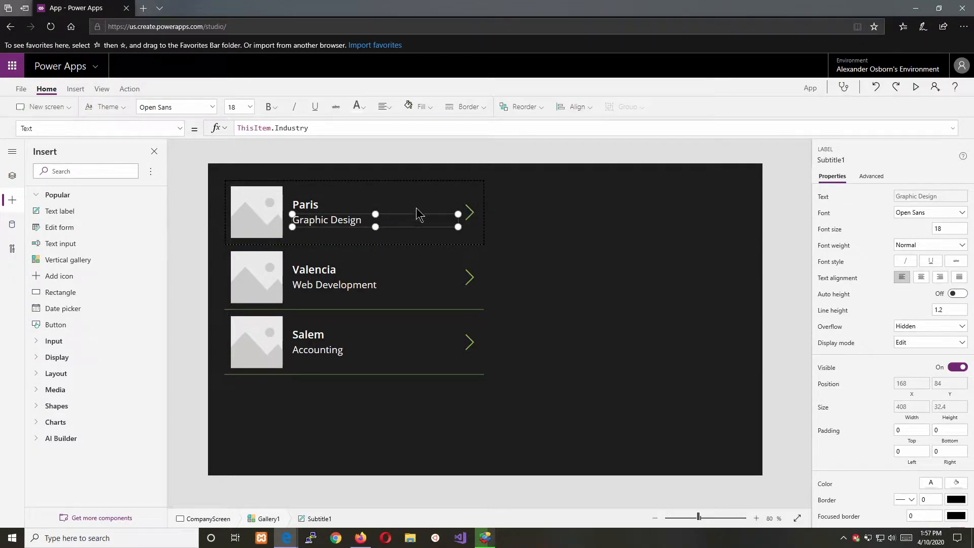
click(12, 176)
click(66, 242)
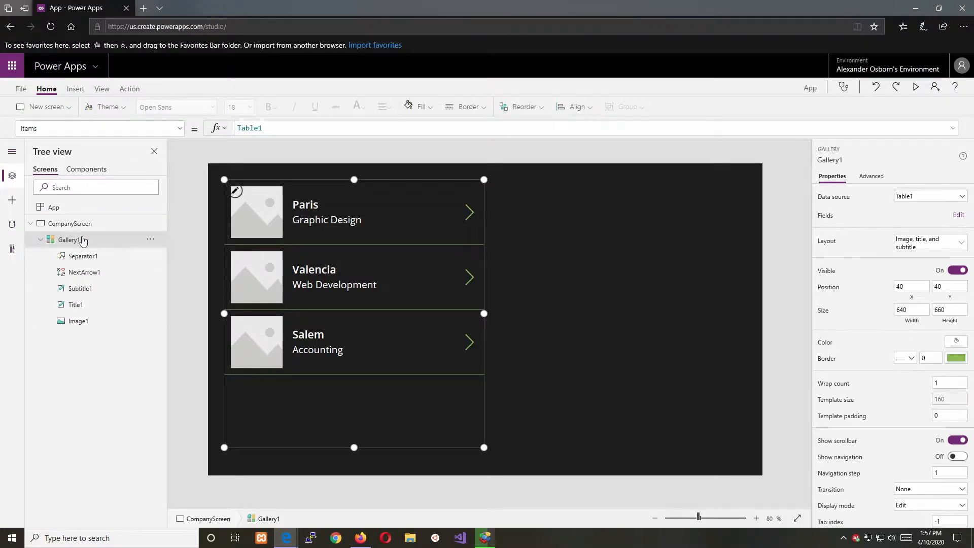
click(962, 246)
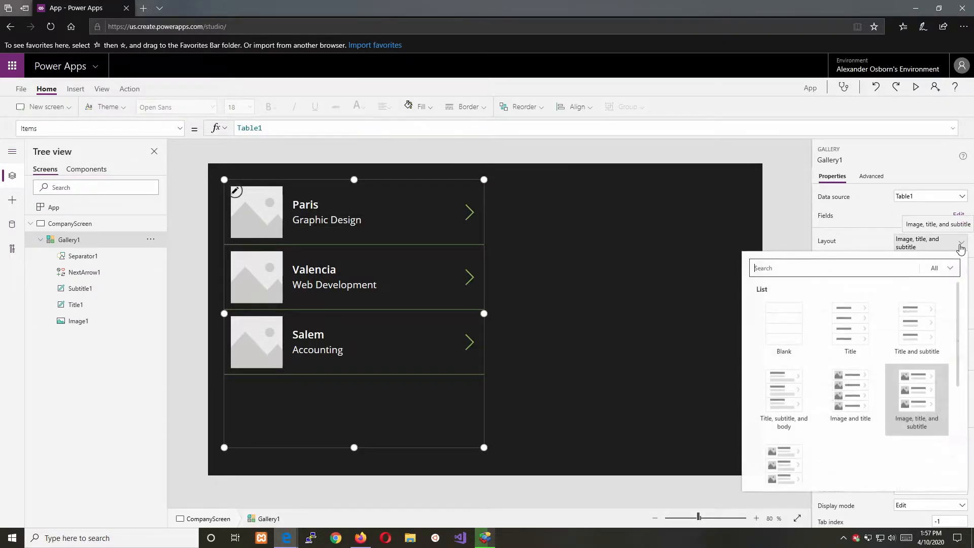
click(921, 333)
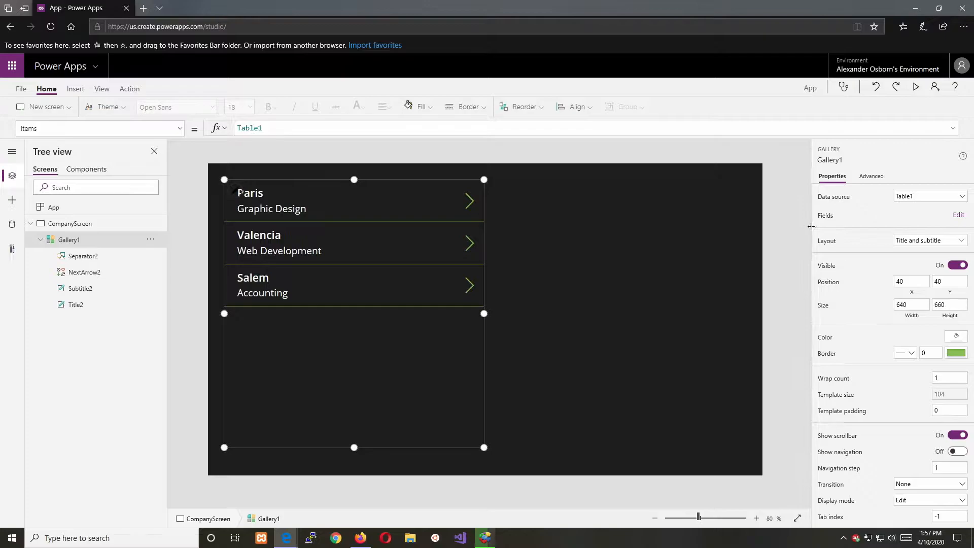
- Set the gallery's title field to show Name
click(958, 215)
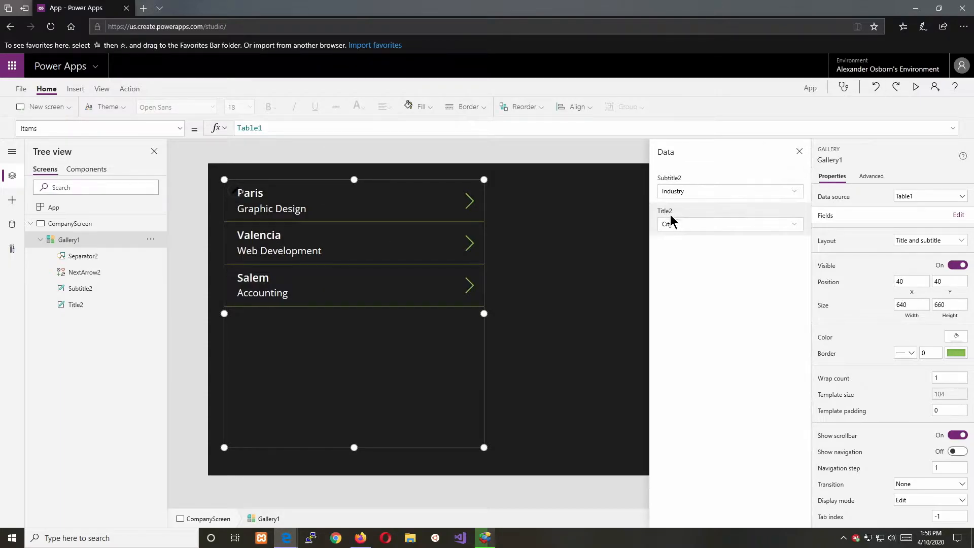
click(778, 229)
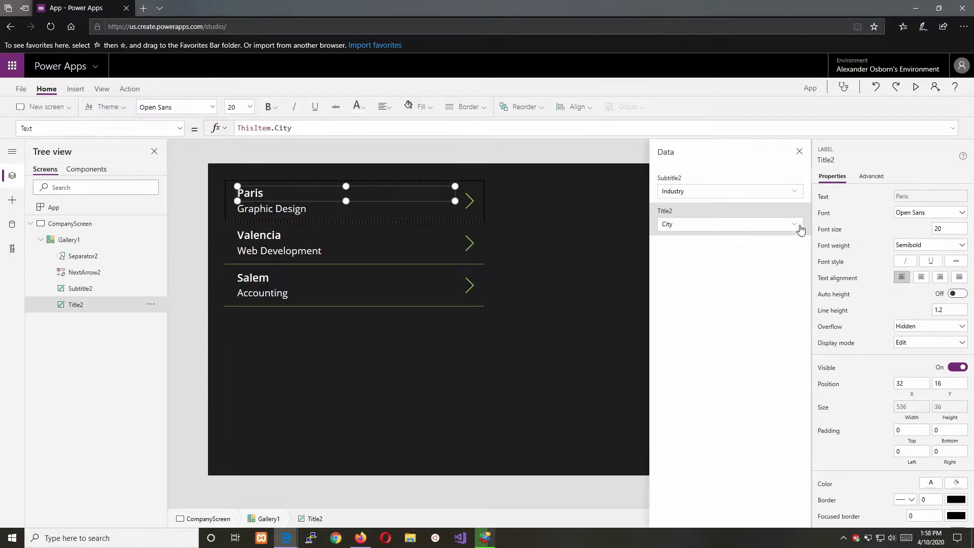
click(741, 225)
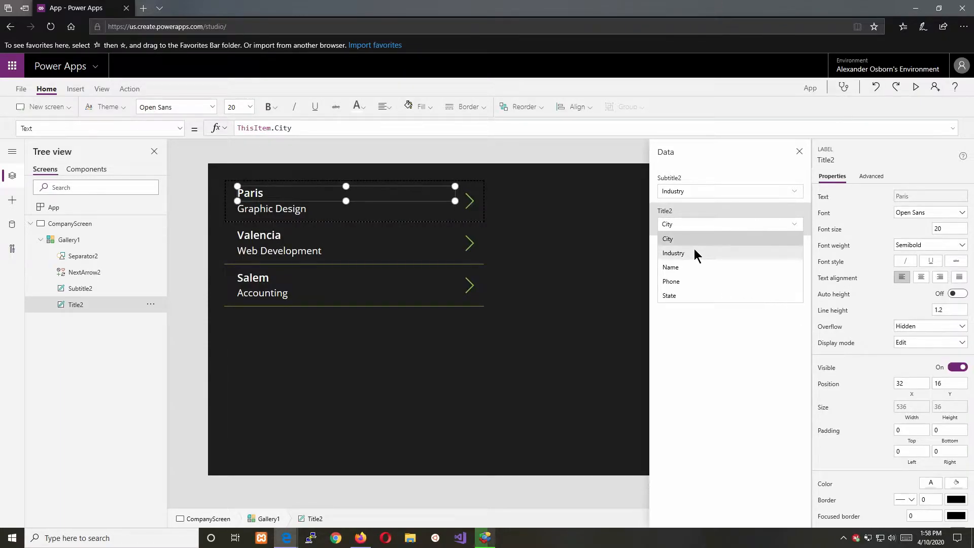
click(682, 276)
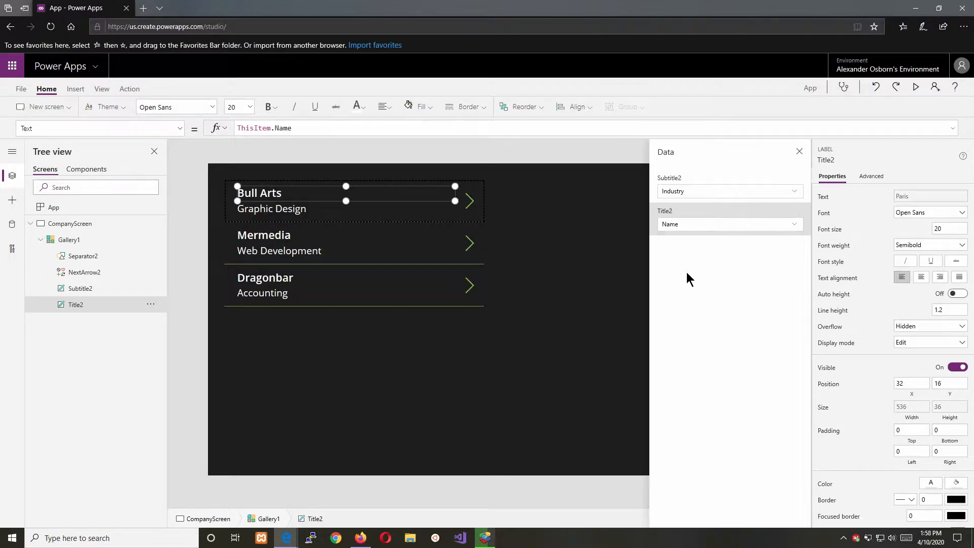
- Lower the gallery's upper edge to a Y position of about 104, reducing its height to about 595
click(443, 331)
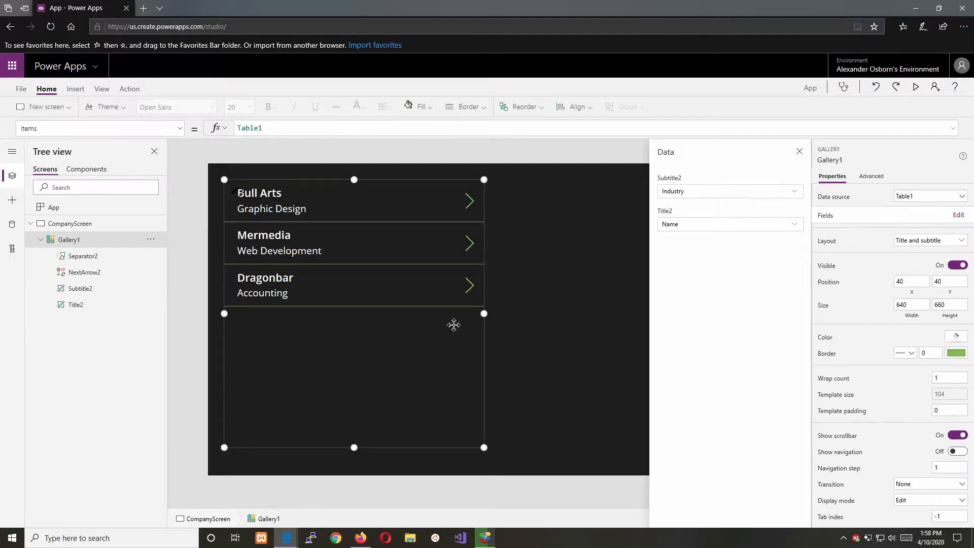
click(798, 152)
drag(354, 179, 350, 206)
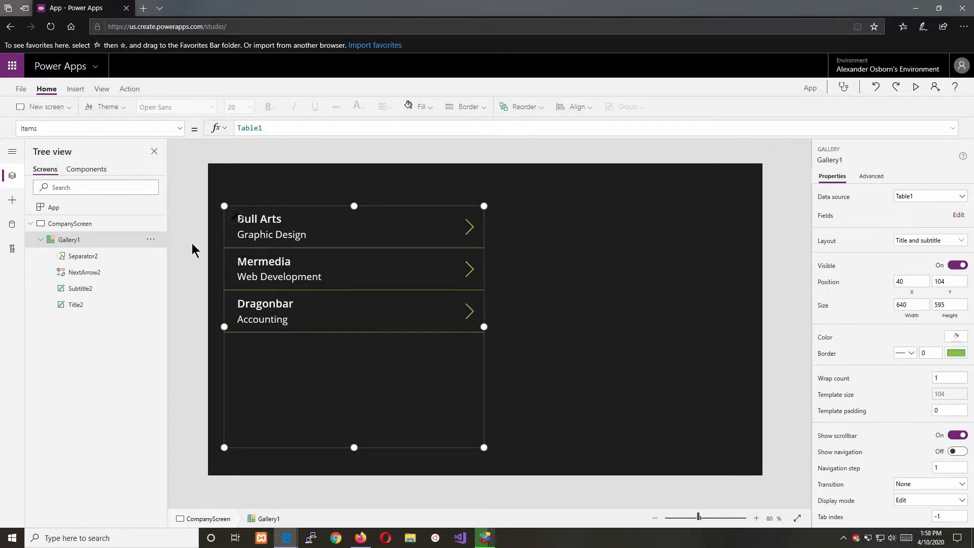
- Insert an edit form beside the gallery at about X 728, Y 76, sized about 632 by 623
click(75, 90)
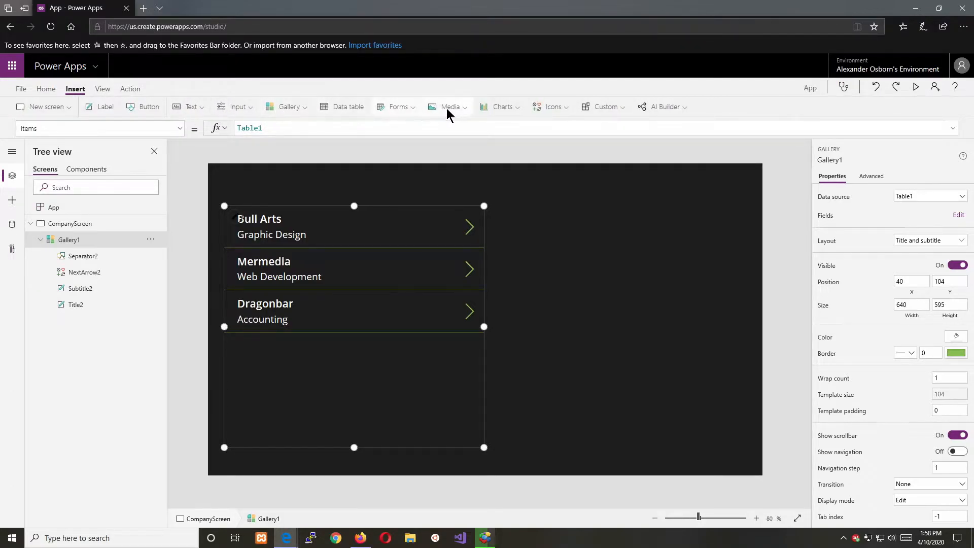
click(398, 107)
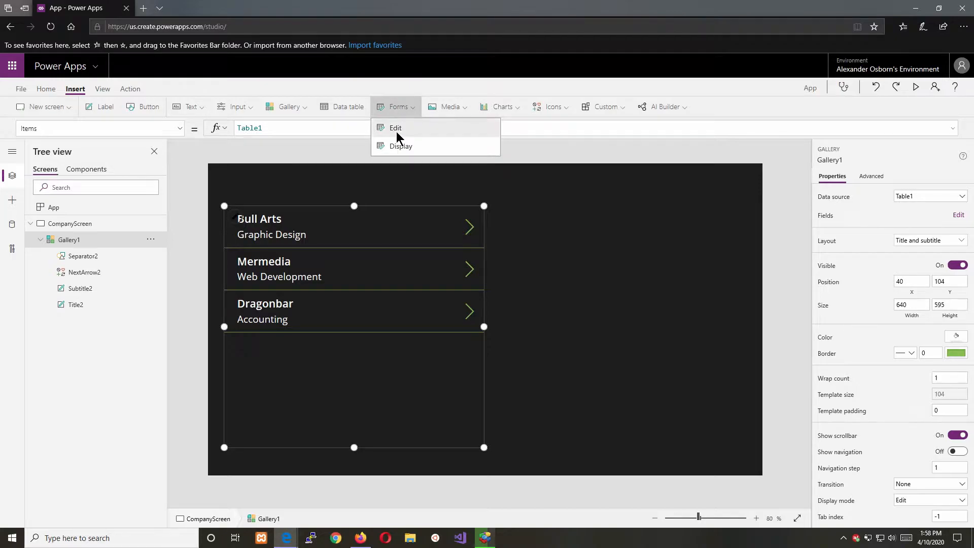
click(397, 133)
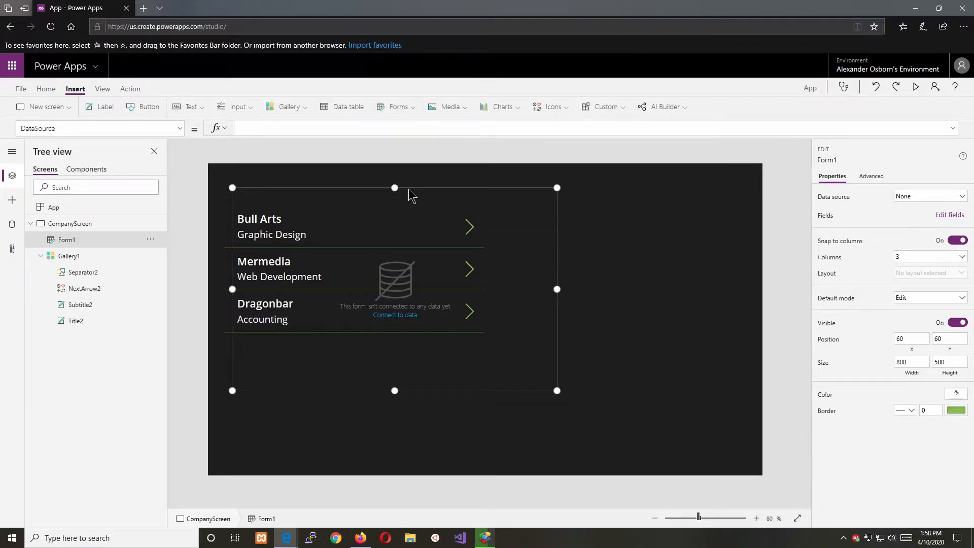
drag(422, 188, 626, 191)
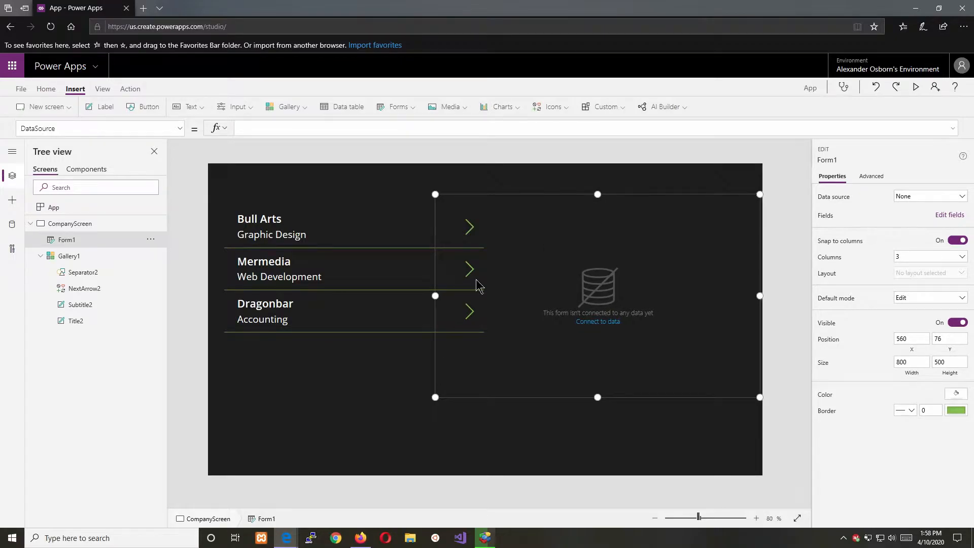
drag(435, 296, 504, 296)
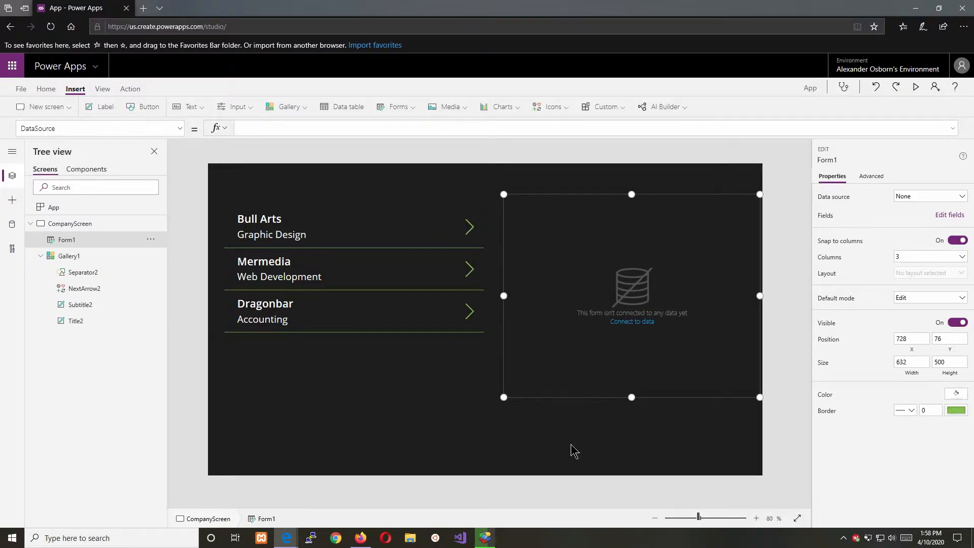
drag(632, 397, 637, 449)
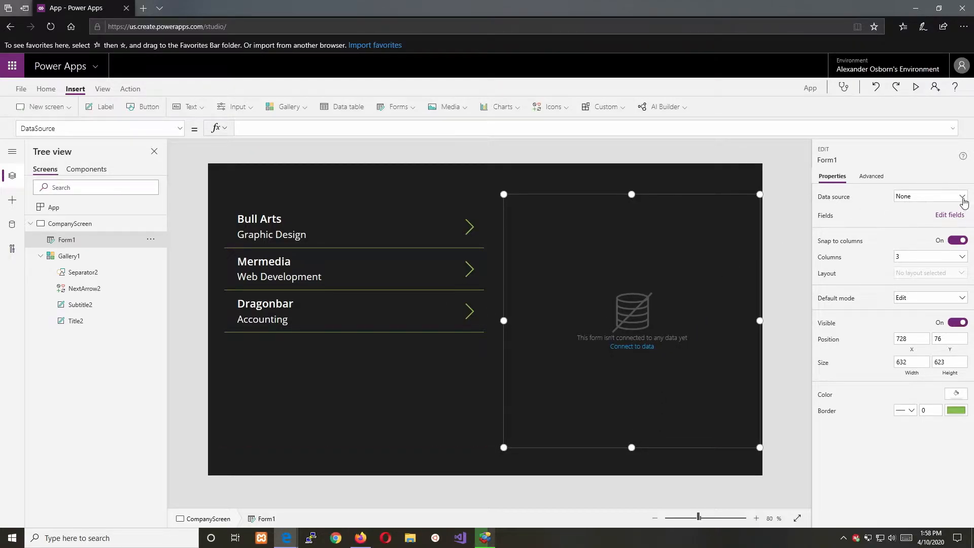
- Connect the form to Table1 and add the City, Industry, Name, Phone and State fields
click(963, 198)
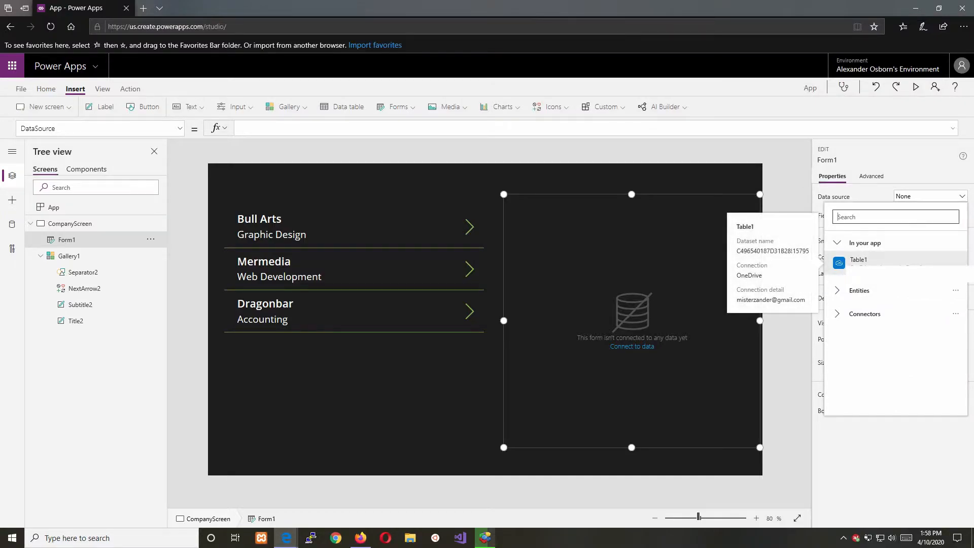
click(863, 261)
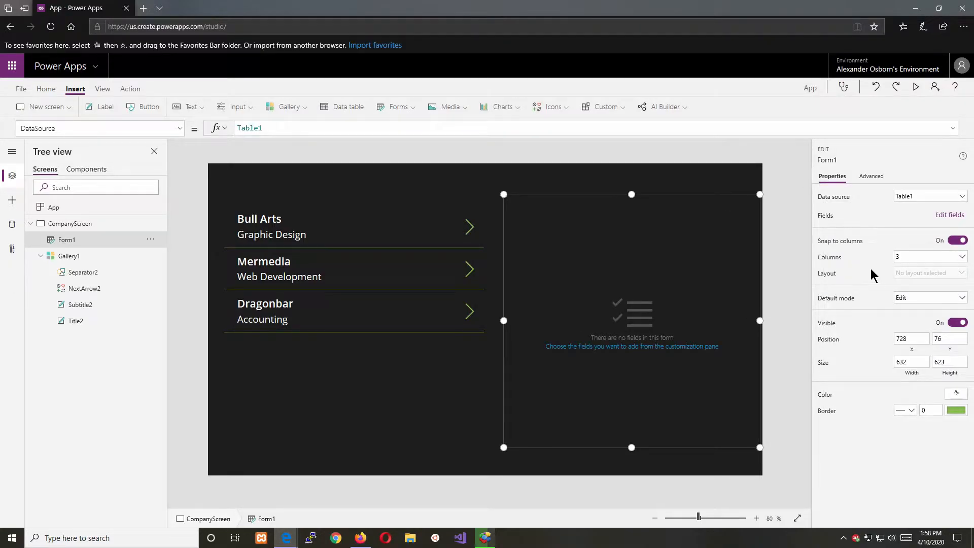
click(945, 217)
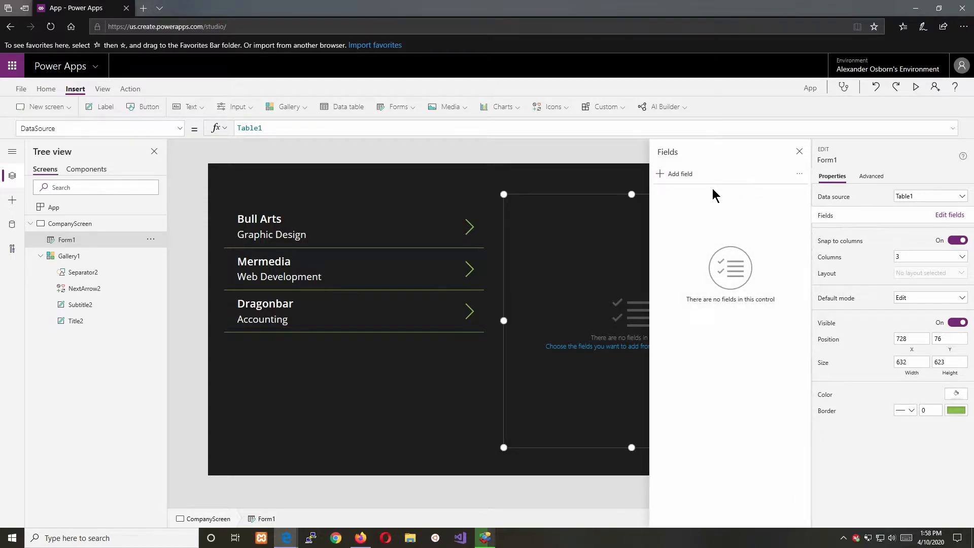
click(683, 179)
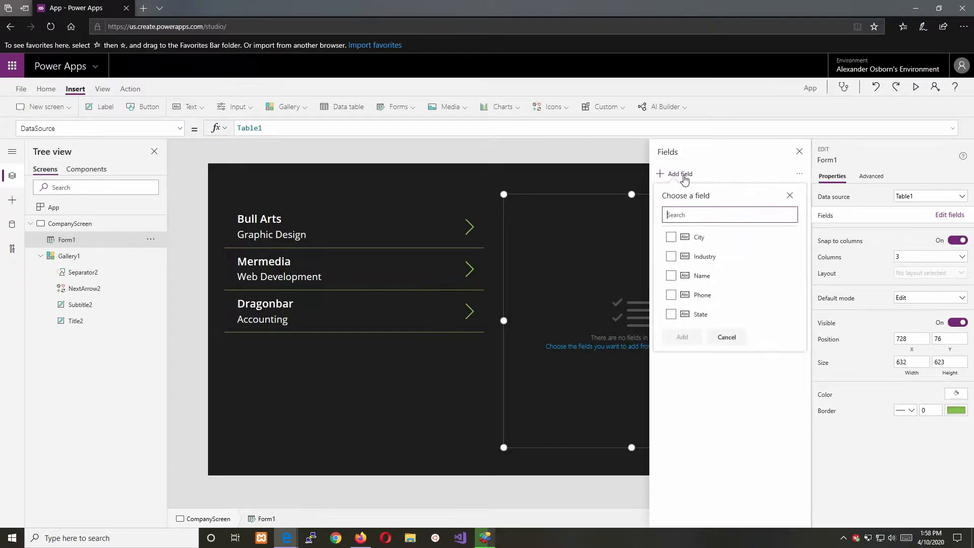
click(671, 237)
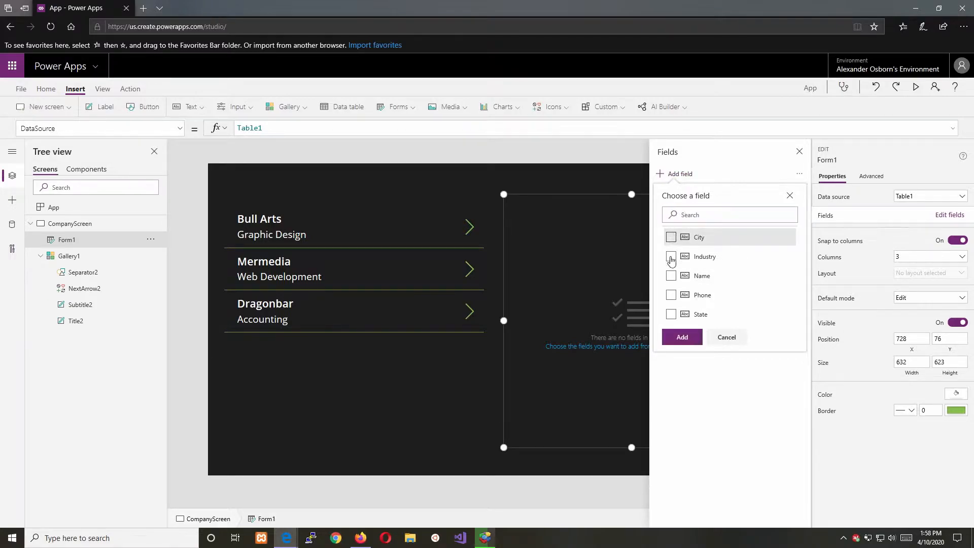
click(672, 256)
click(671, 276)
click(671, 295)
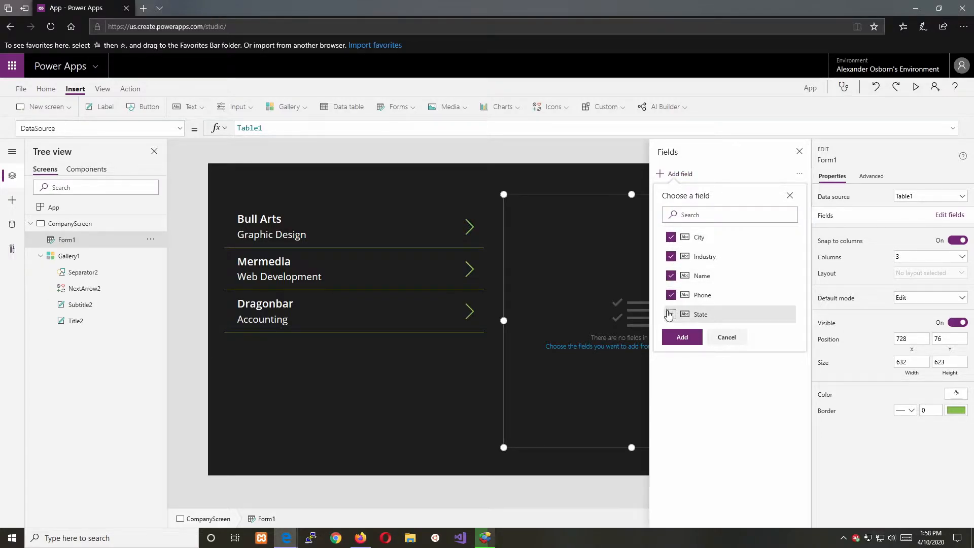
click(670, 315)
click(683, 339)
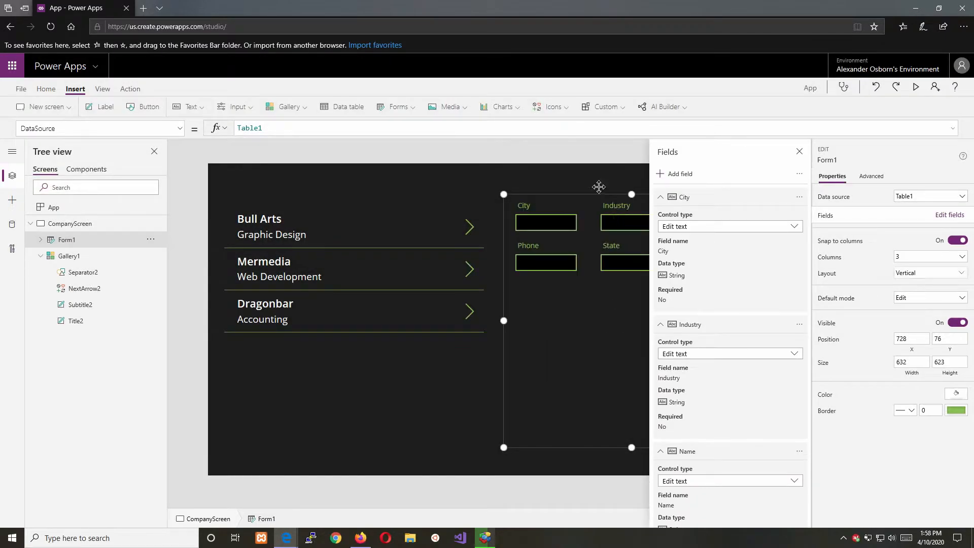
- Collapse the form's field cards and reorder them as Name, Industry, City, State, Phone
click(660, 198)
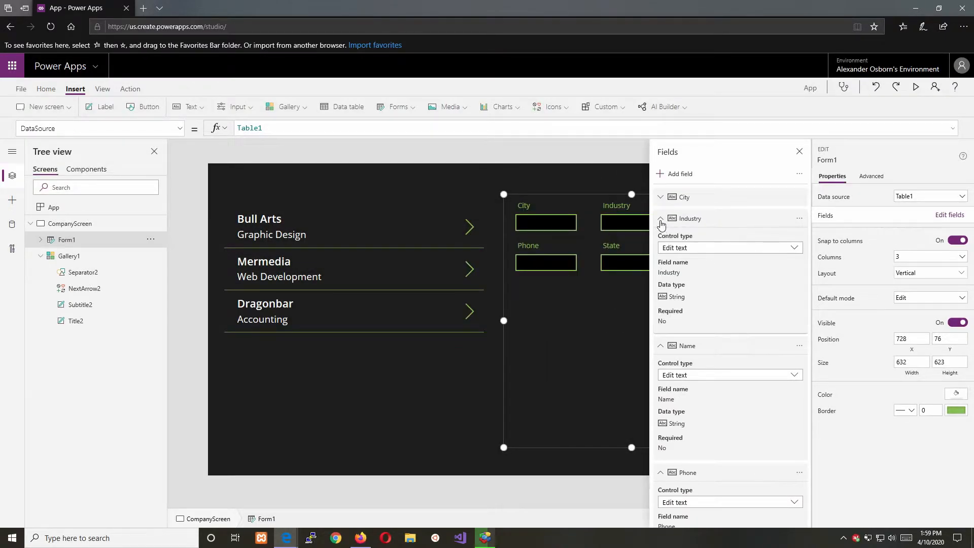
click(662, 223)
click(661, 240)
click(661, 261)
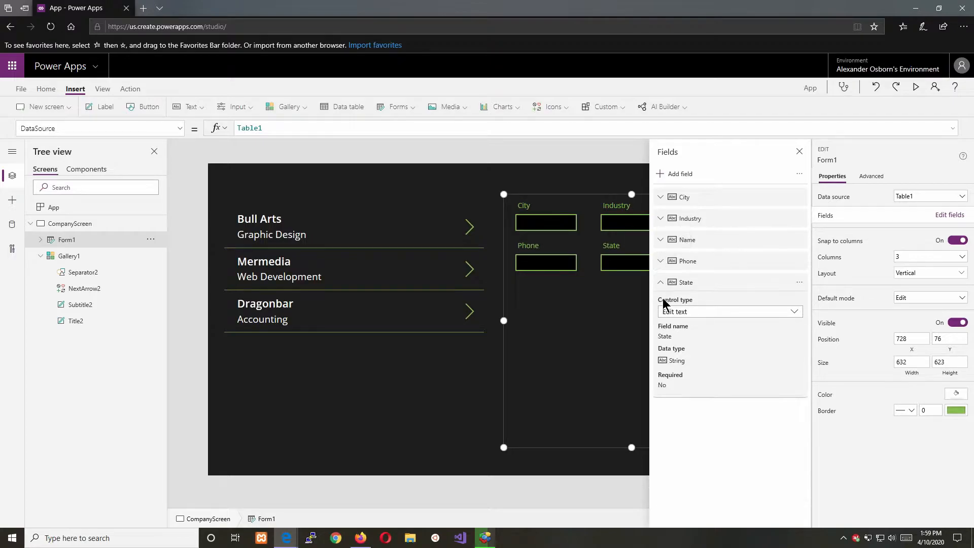
click(662, 285)
drag(698, 203, 698, 194)
drag(692, 261, 689, 289)
mouse_move(699, 235)
mouse_down()
mouse_move(695, 244)
mouse_move(700, 213)
mouse_move(706, 221)
mouse_up()
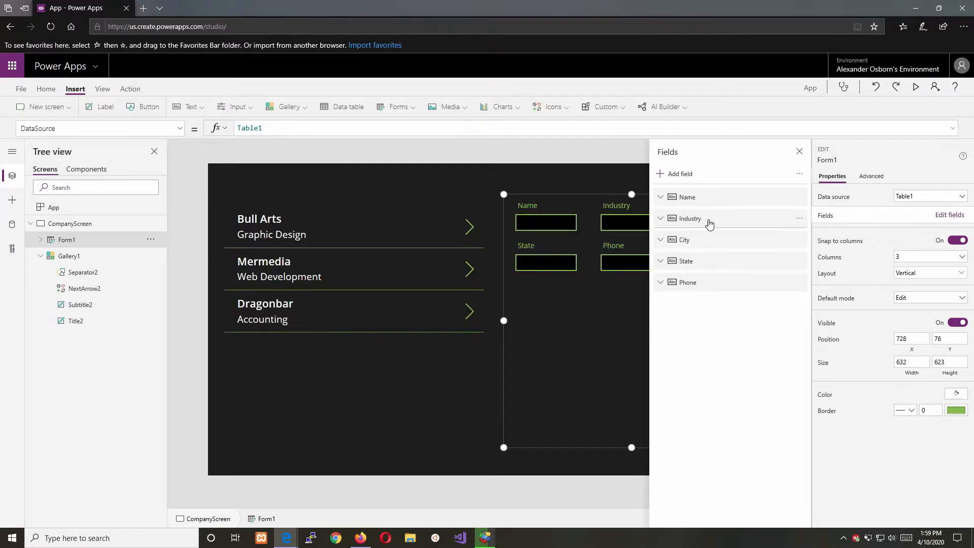
- Lay the form out in 1 column and close the field list
click(963, 258)
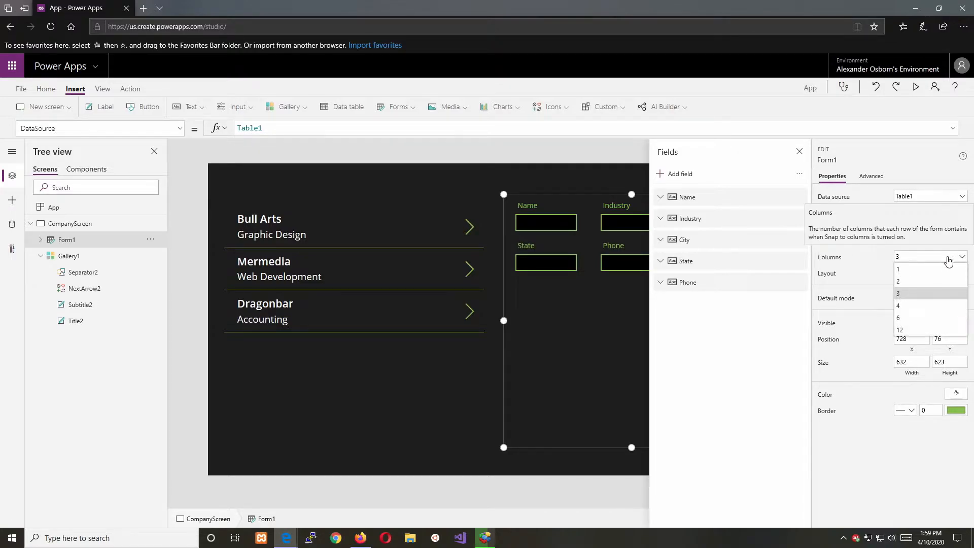
click(913, 270)
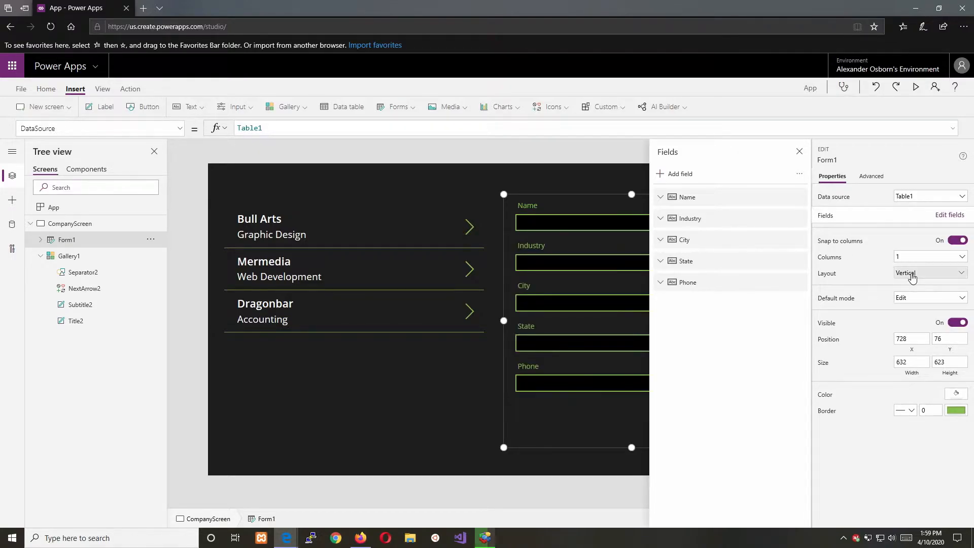
click(800, 154)
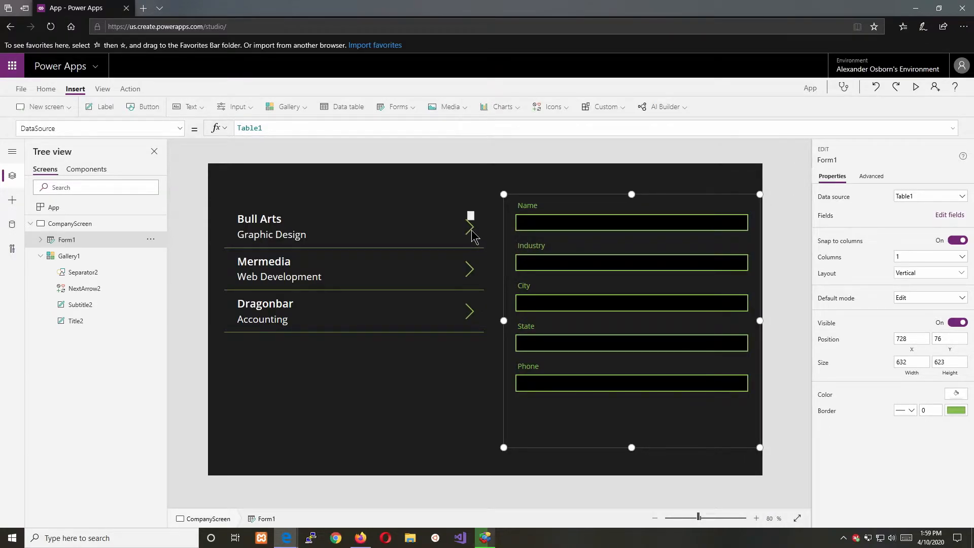
- Set the form's Item property to Gallery1.Selected and test it by selecting the Dragonbar entry in the gallery
key(alt)
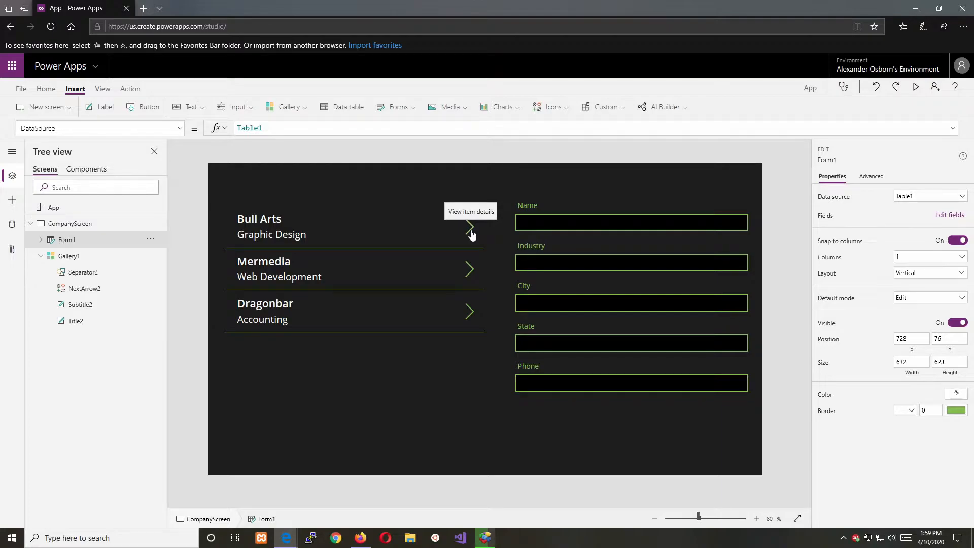
alt+click(470, 229)
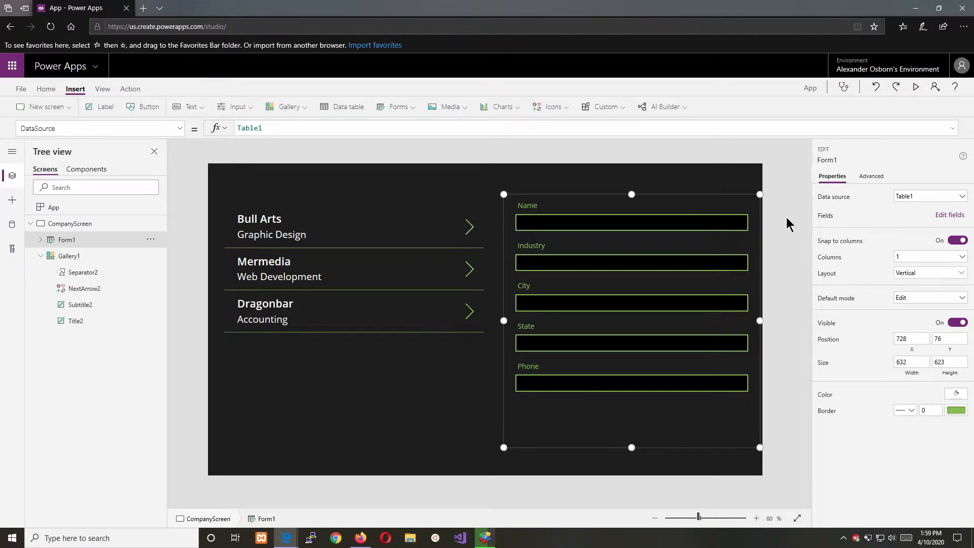
click(872, 176)
scroll(865, 309, down, 2)
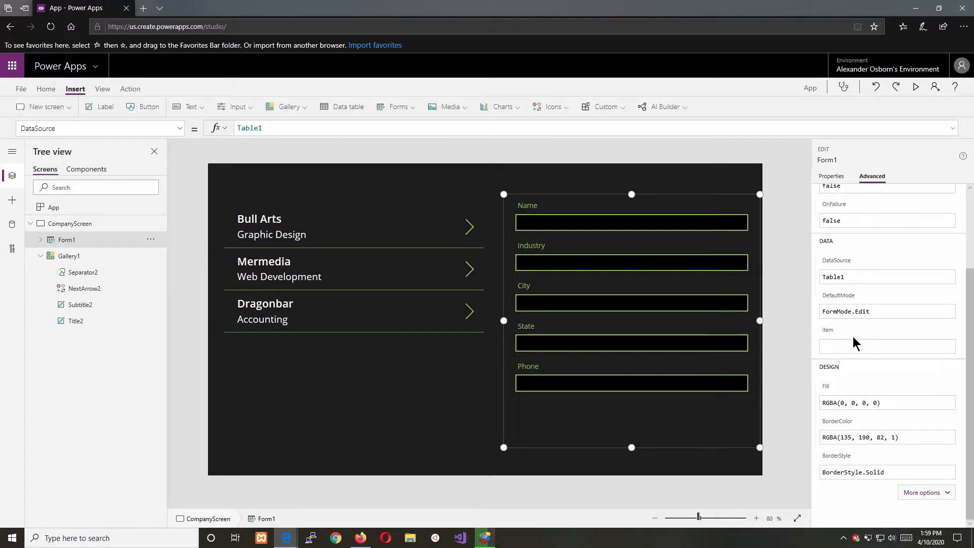
text(Galler)
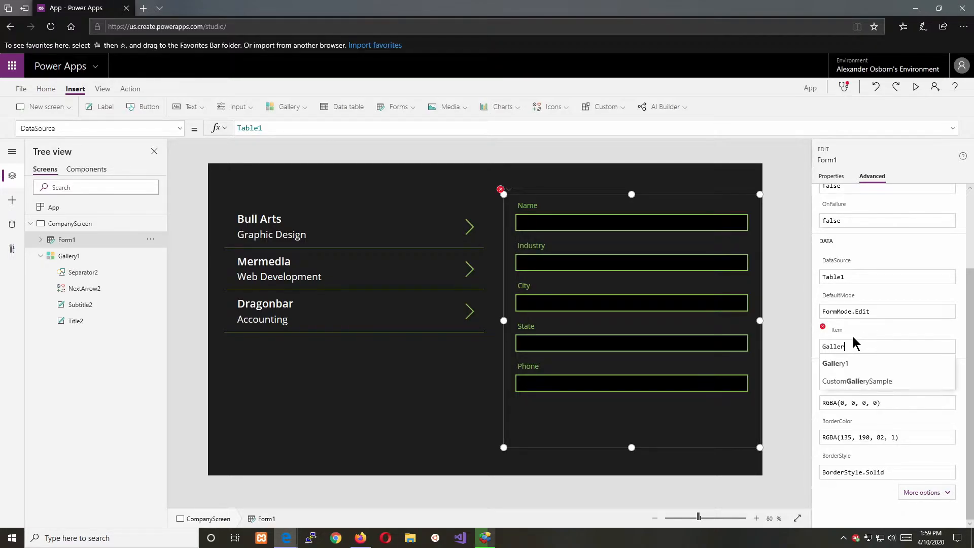
text(y1.)
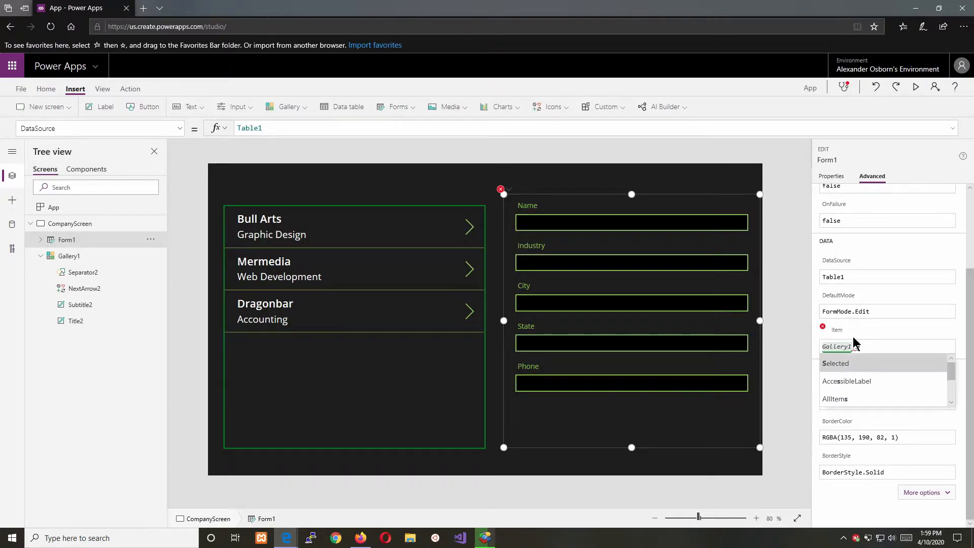
text(s)
key(Tab)
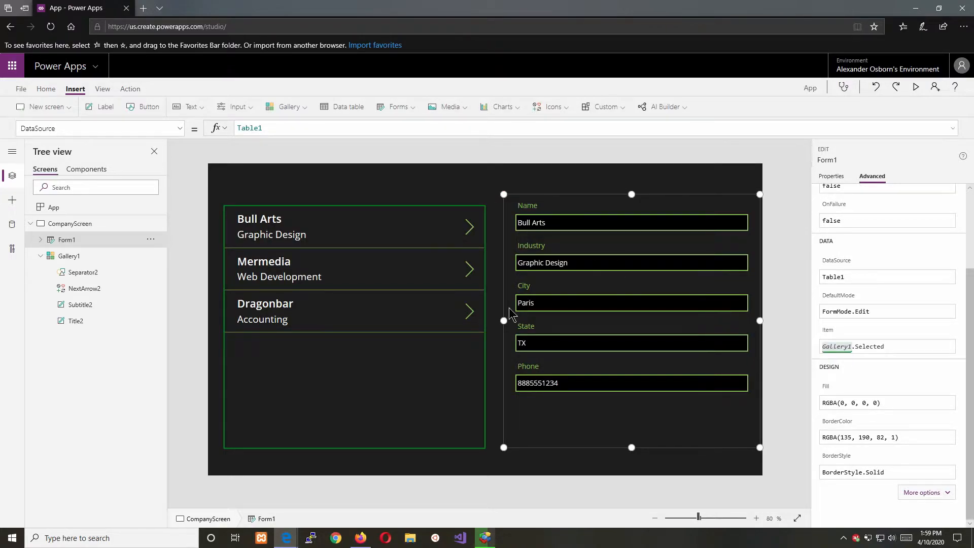
key(alt)
click(464, 316)
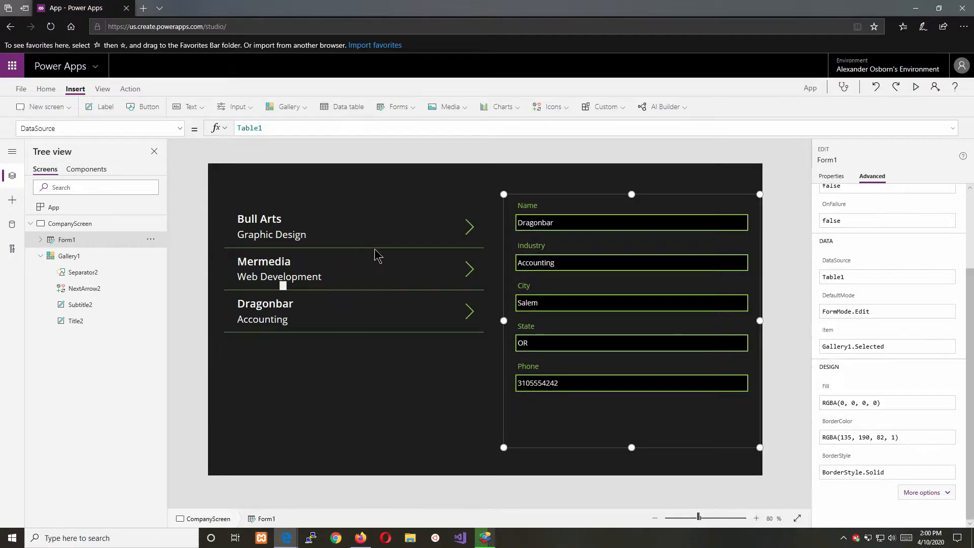
- Lower the gallery's upper edge slightly and insert a text input above it, stretched to end level with the gallery's far edge
click(363, 232)
drag(355, 205, 354, 219)
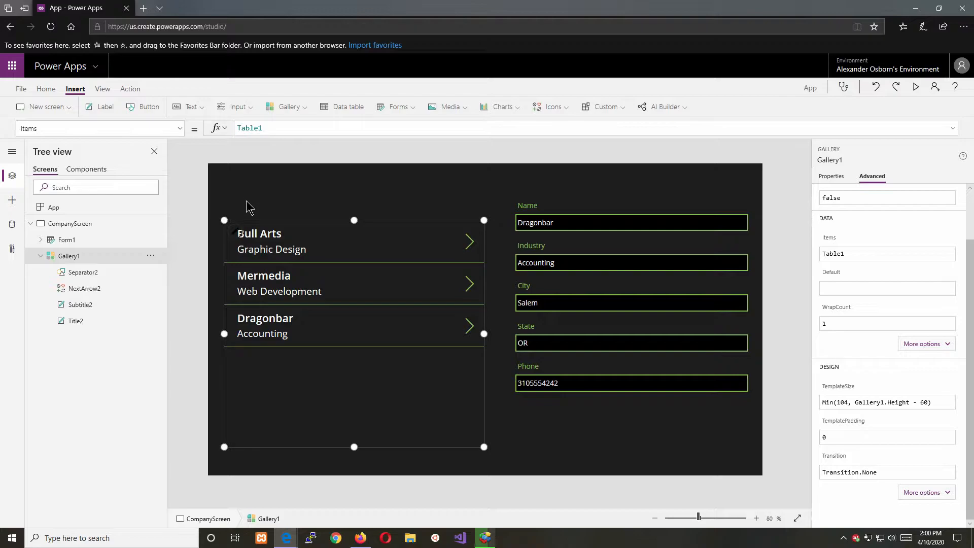
click(237, 108)
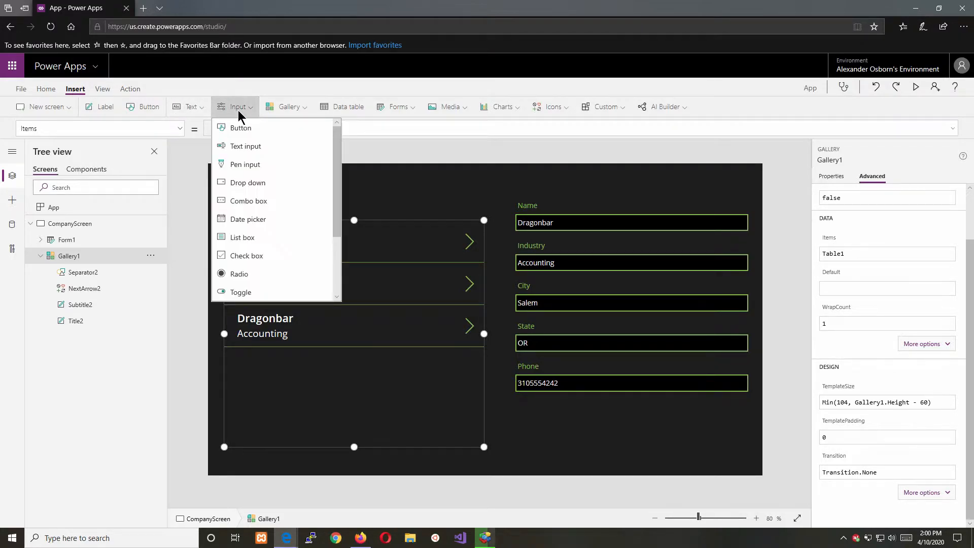
click(239, 146)
drag(362, 188, 483, 209)
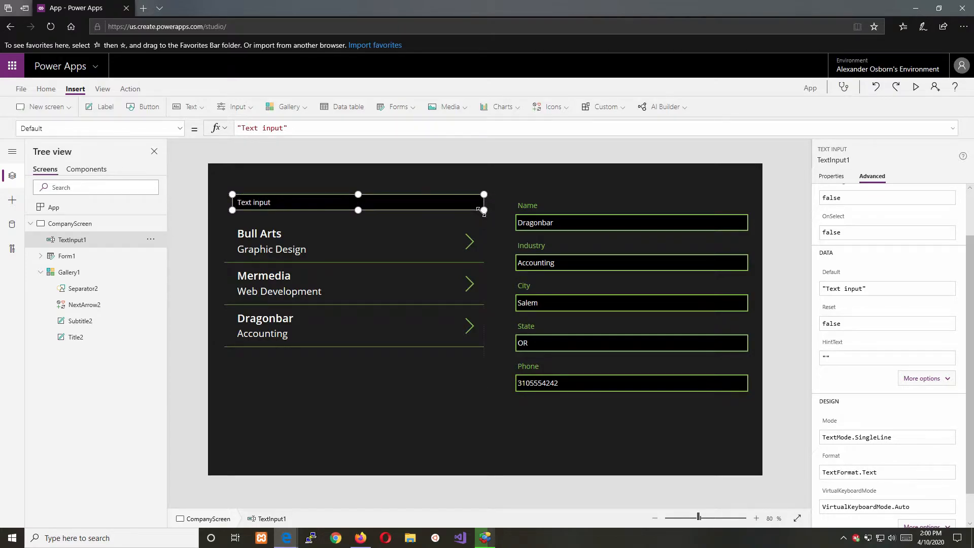
- Set the text input's Default to an empty string and its HintText to "Search..."
scroll(867, 223, up, 2)
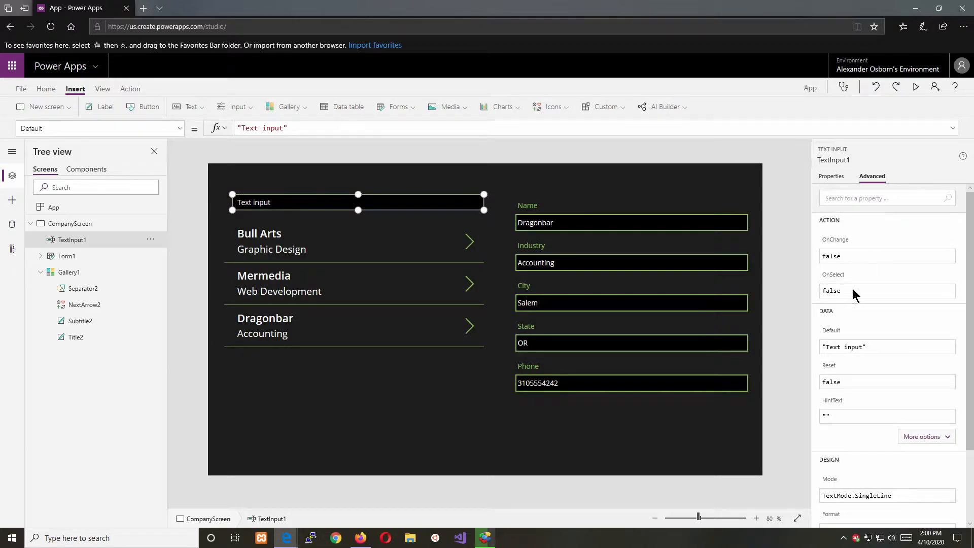
click(866, 347)
drag(874, 348, 815, 353)
key(BackSpace)
text("")
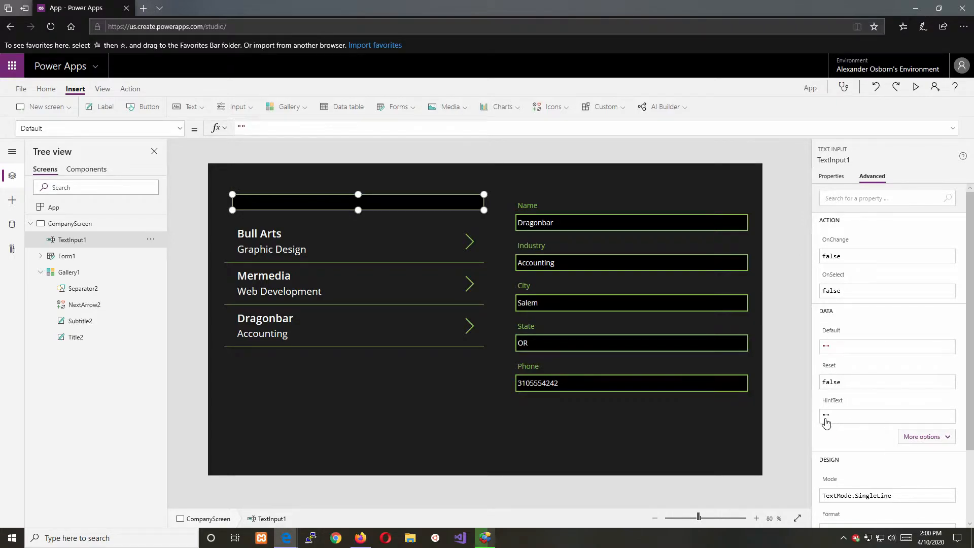
text(Search...)
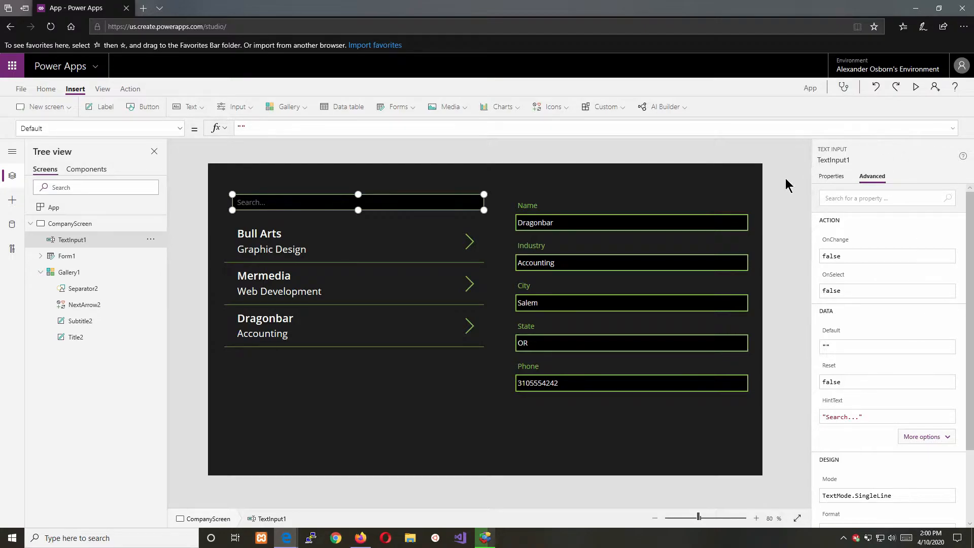
click(792, 189)
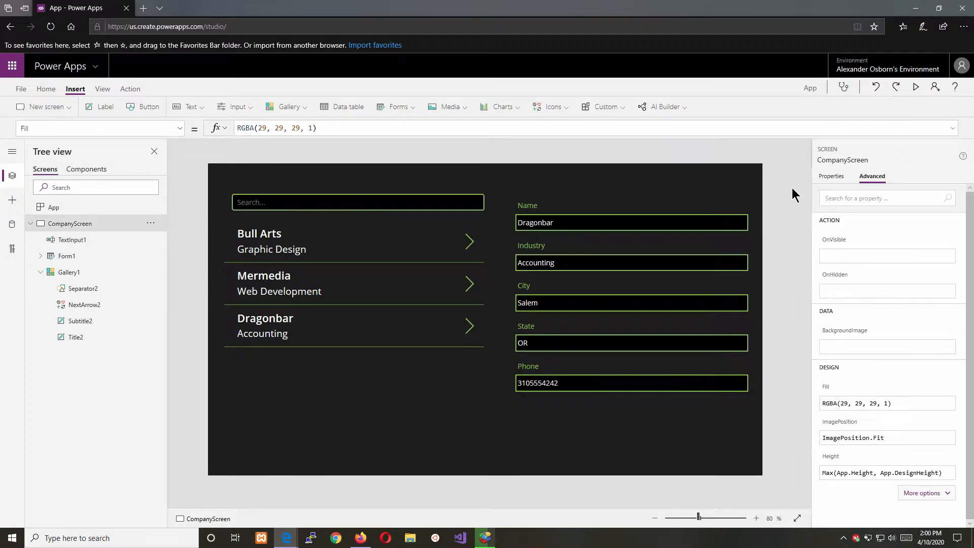
- Set the gallery's Items formula to Filter(Table1, TextInput2 in Name)
click(356, 285)
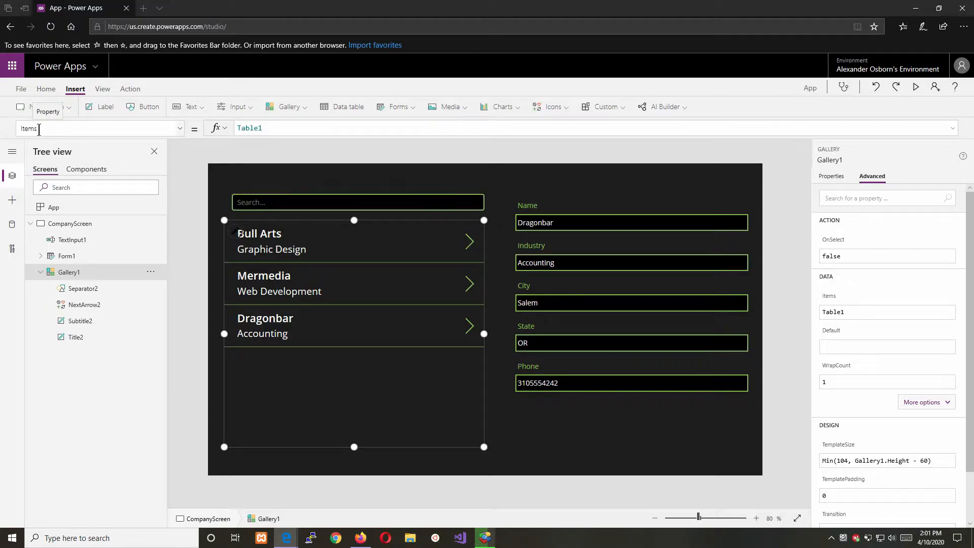
click(837, 178)
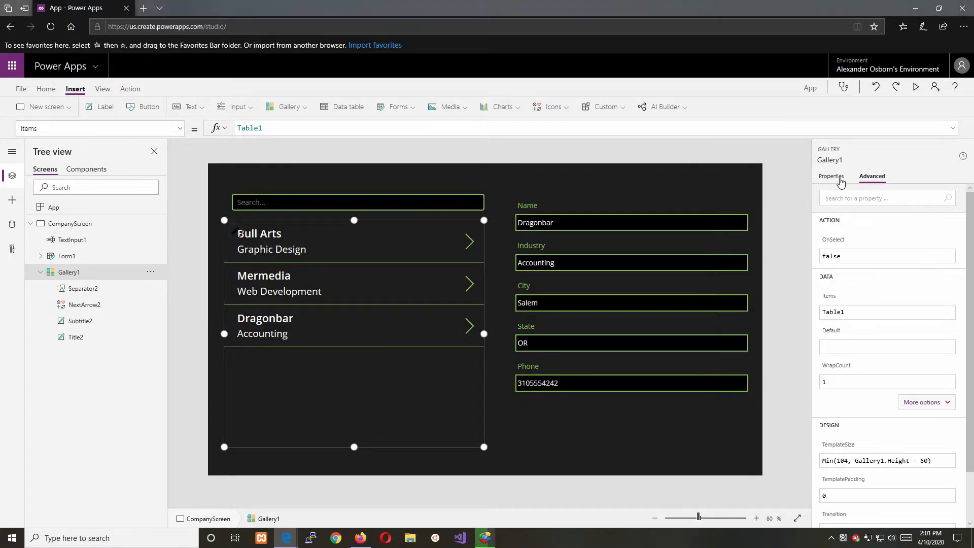
click(872, 176)
drag(268, 127, 236, 127)
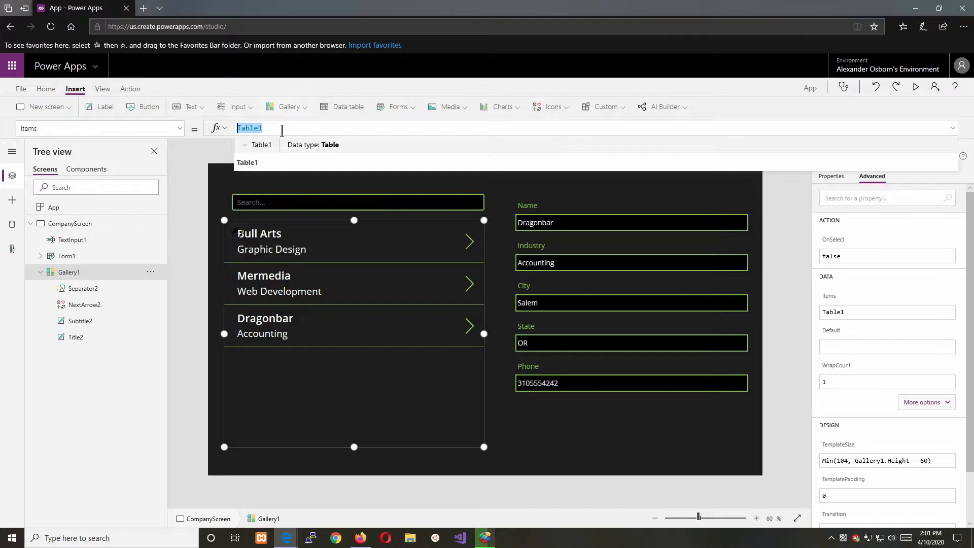
key(Home)
text(Filter()
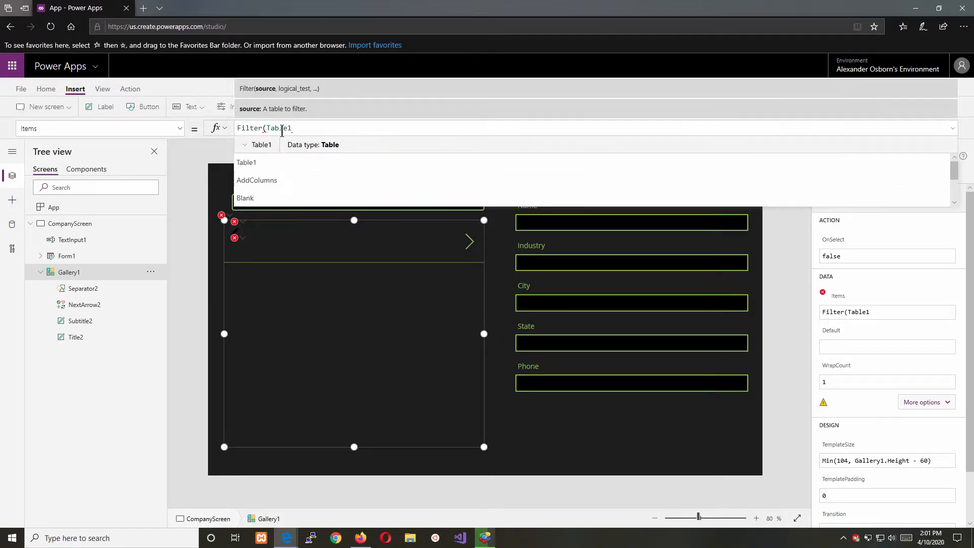
text([Table1)
text(],)
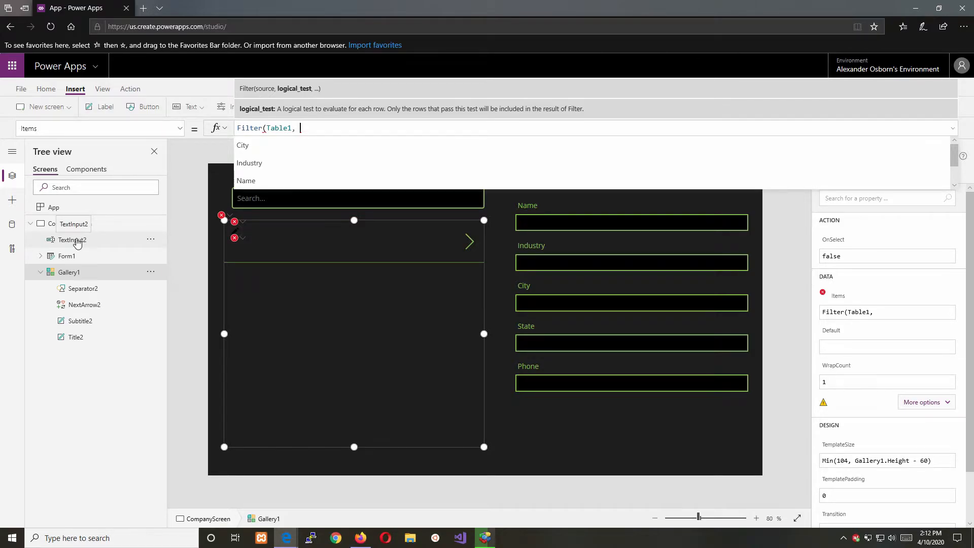
text(Te)
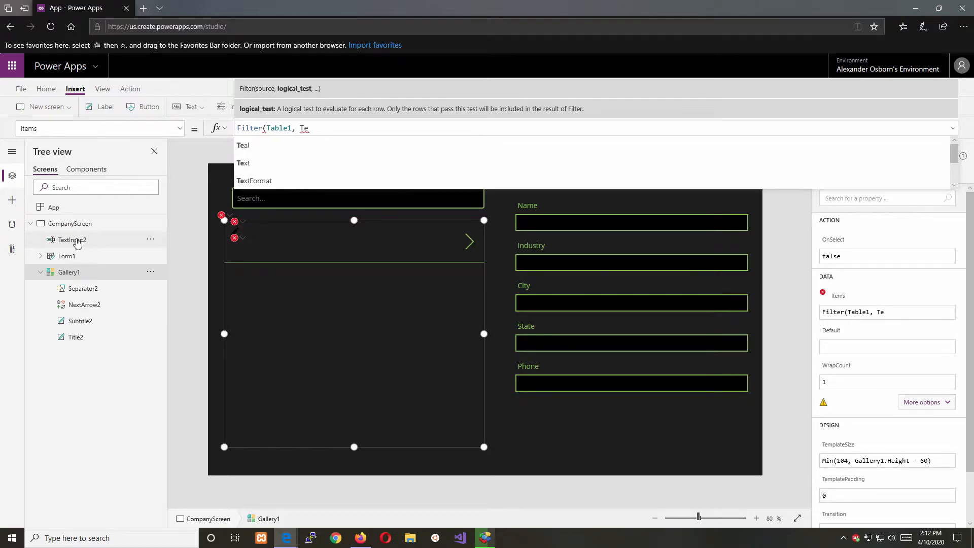
text(xtIn)
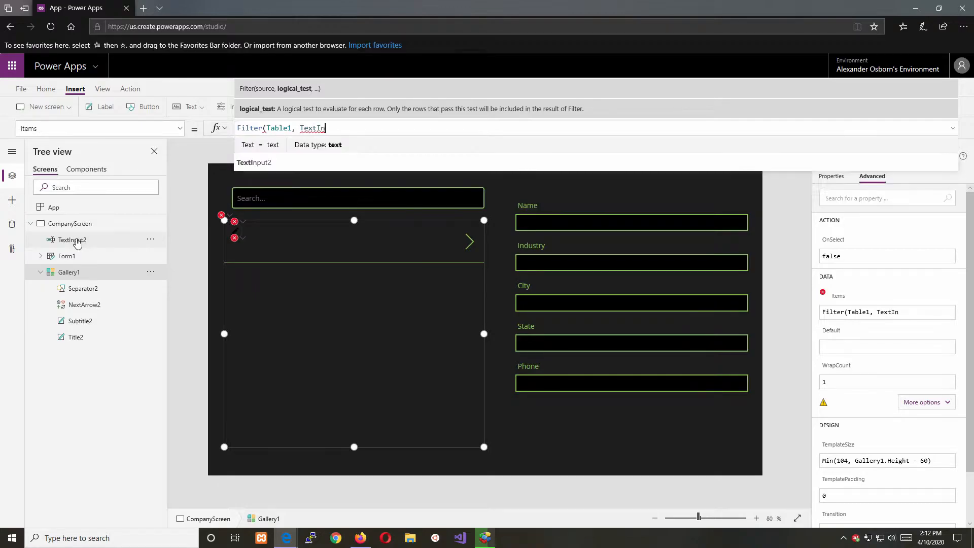
text(put2 i)
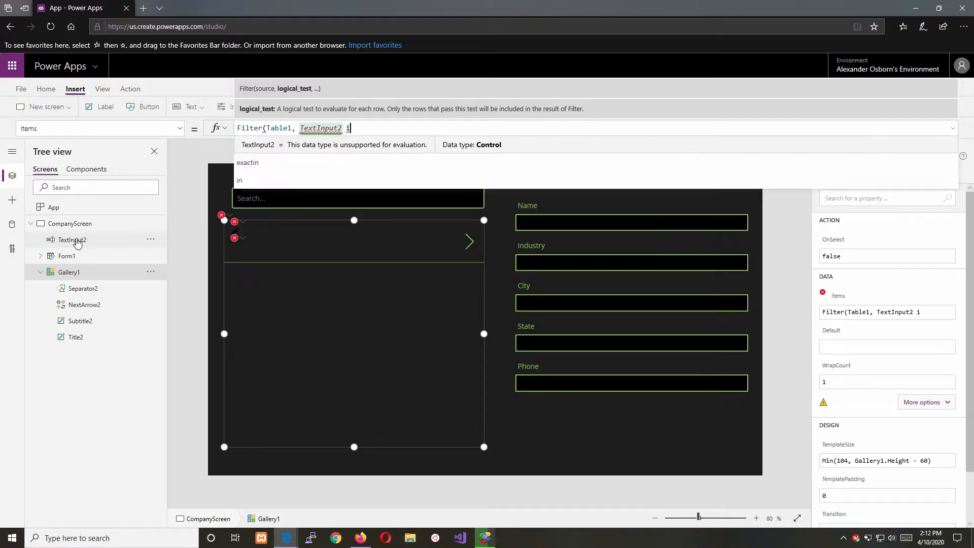
text(n Nam)
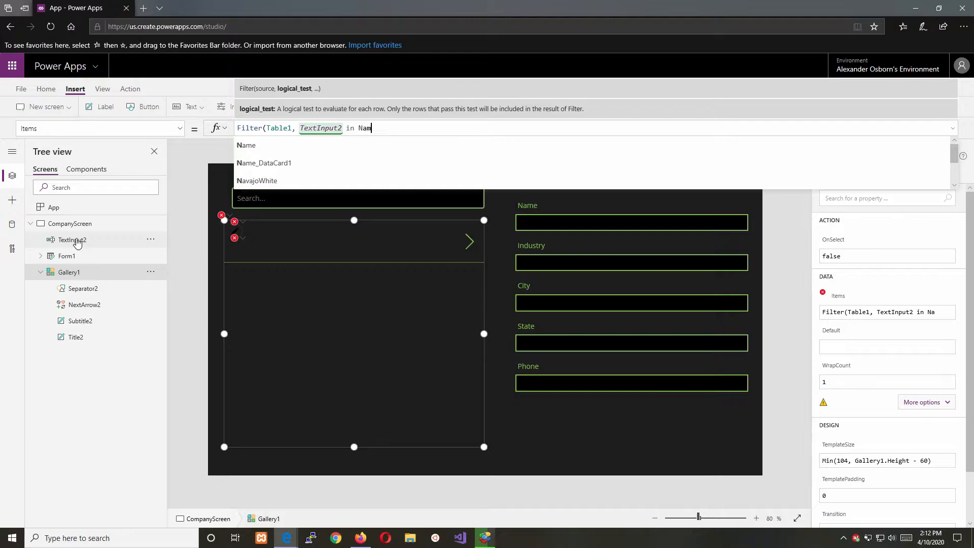
text(e))
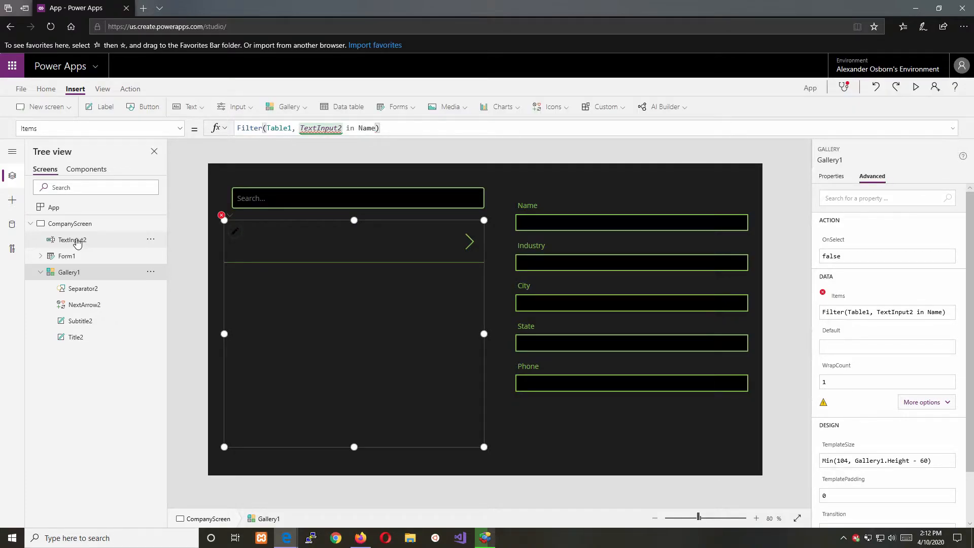
- Correct the gallery's filter condition to use TextInput2.Text, giving Filter(Table1, TextInput2.Text in Name)
click(344, 127)
text(.Tex)
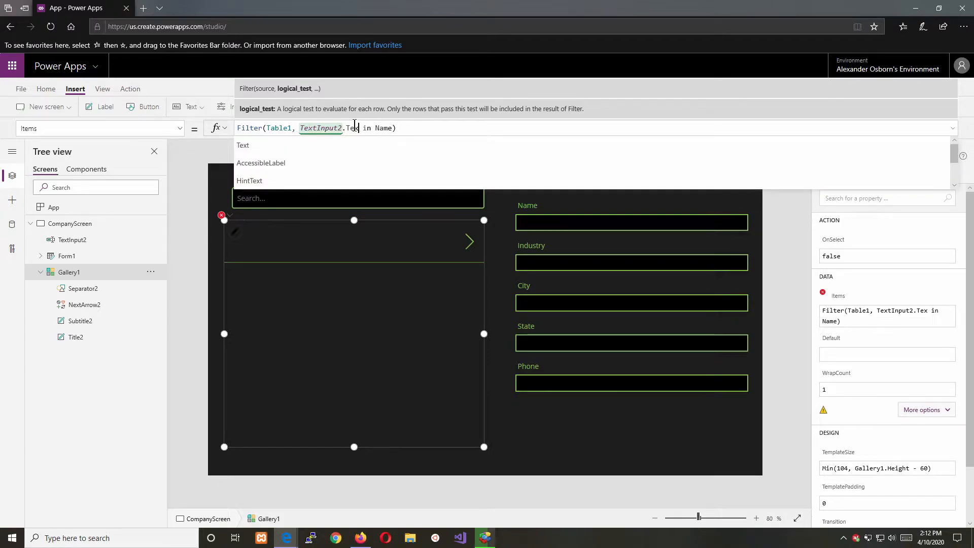
text(t)
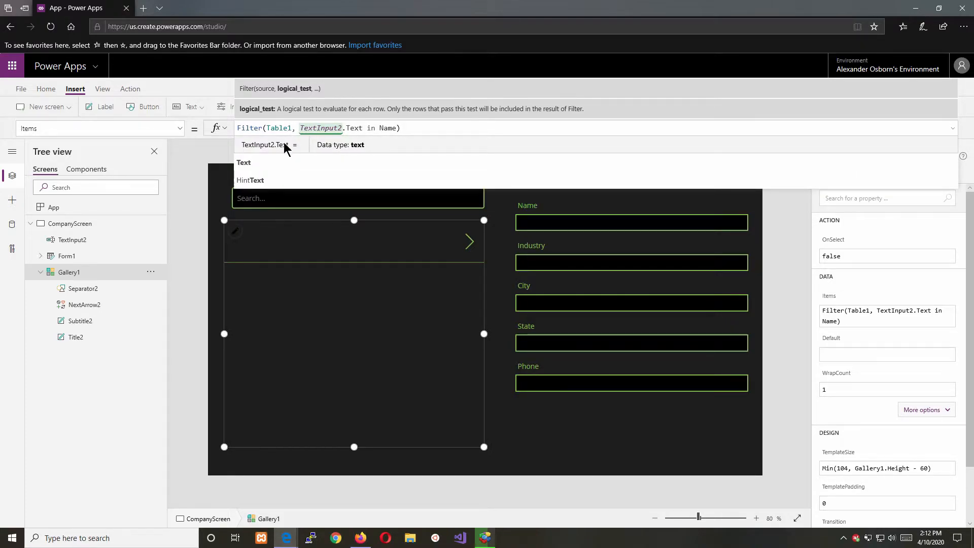
click(418, 128)
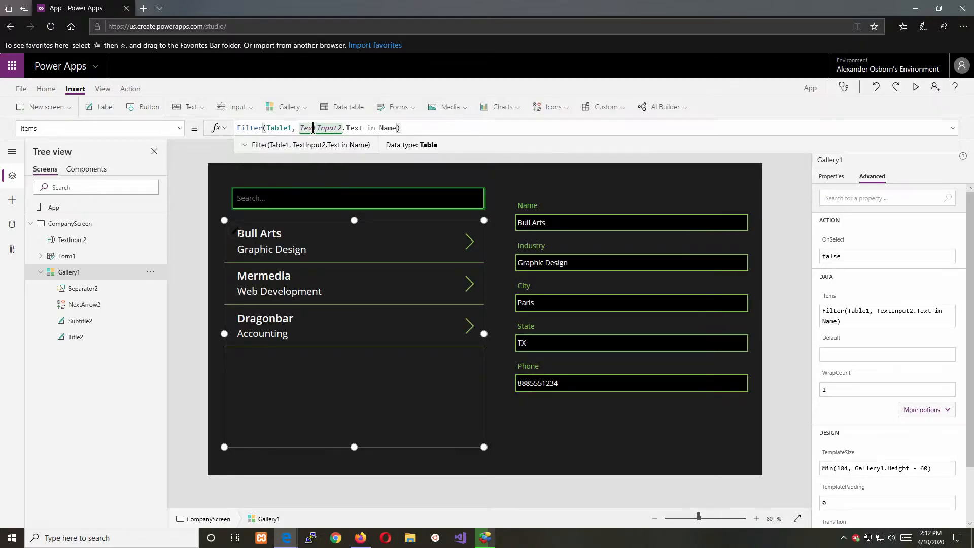
click(385, 128)
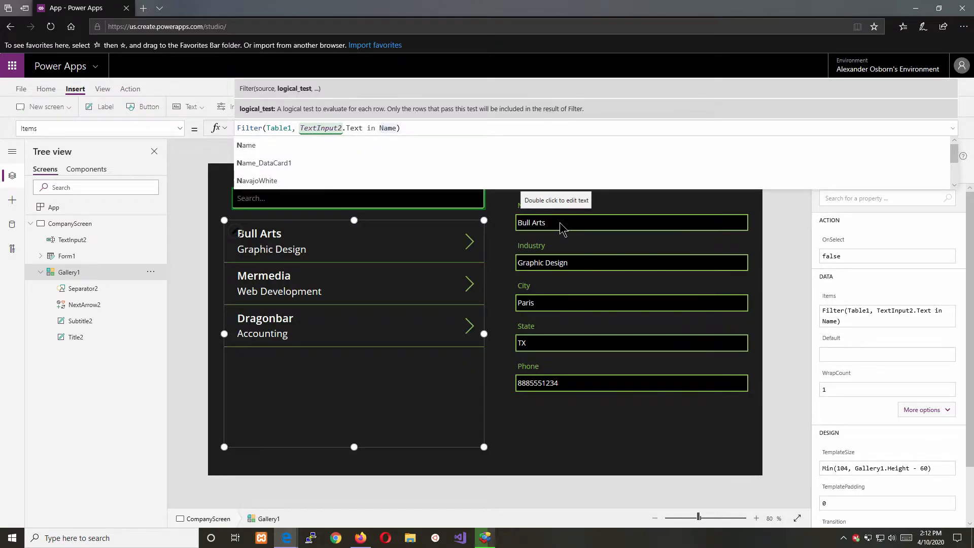
click(559, 225)
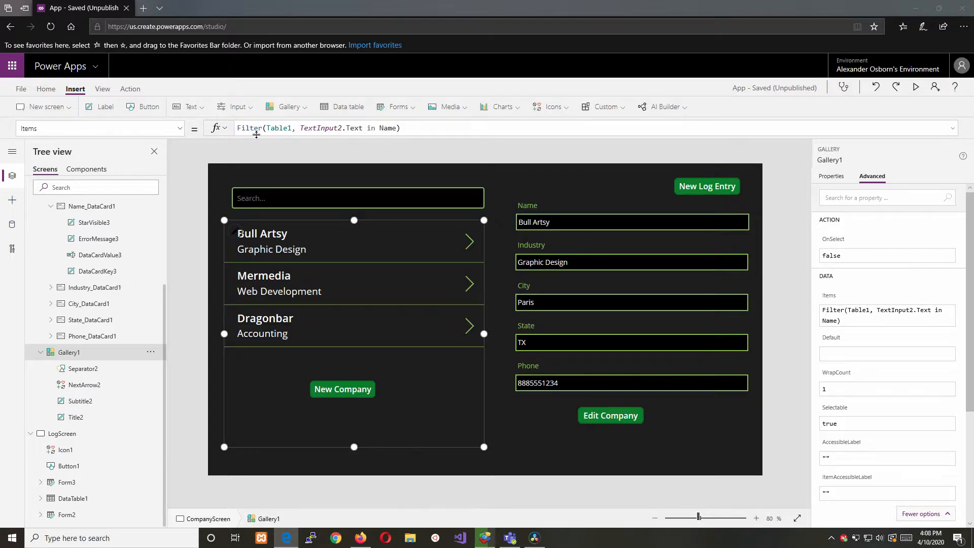
drag(300, 129, 401, 128)
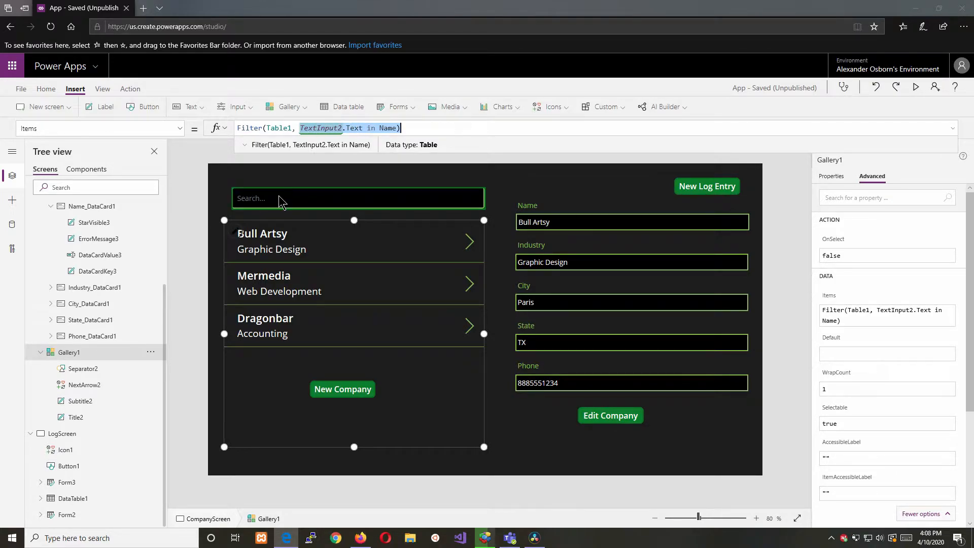
scroll(137, 251, up, 3)
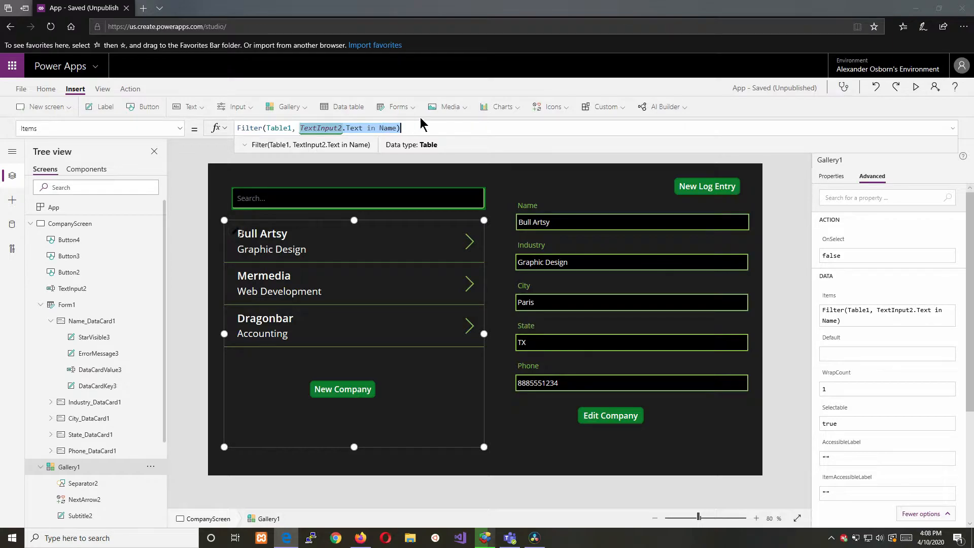
click(595, 208)
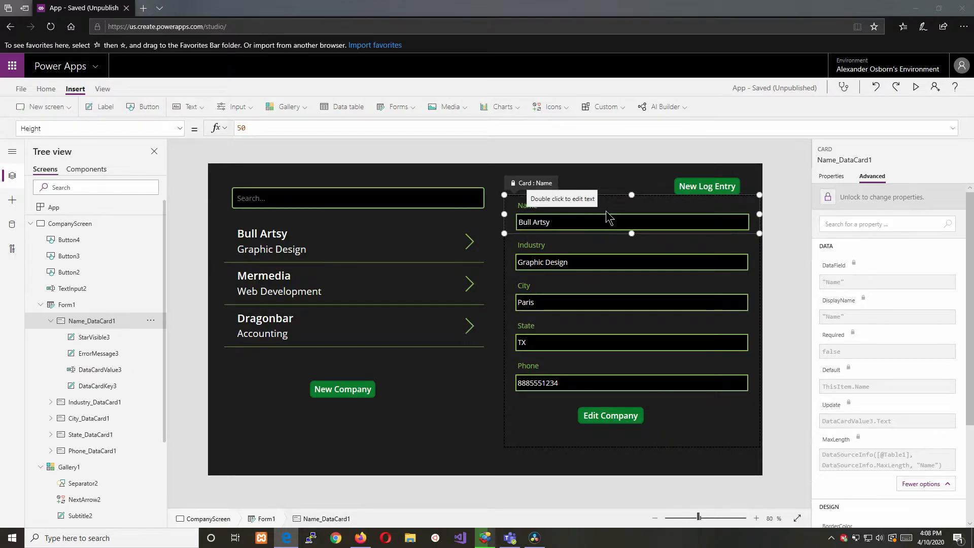
click(324, 193)
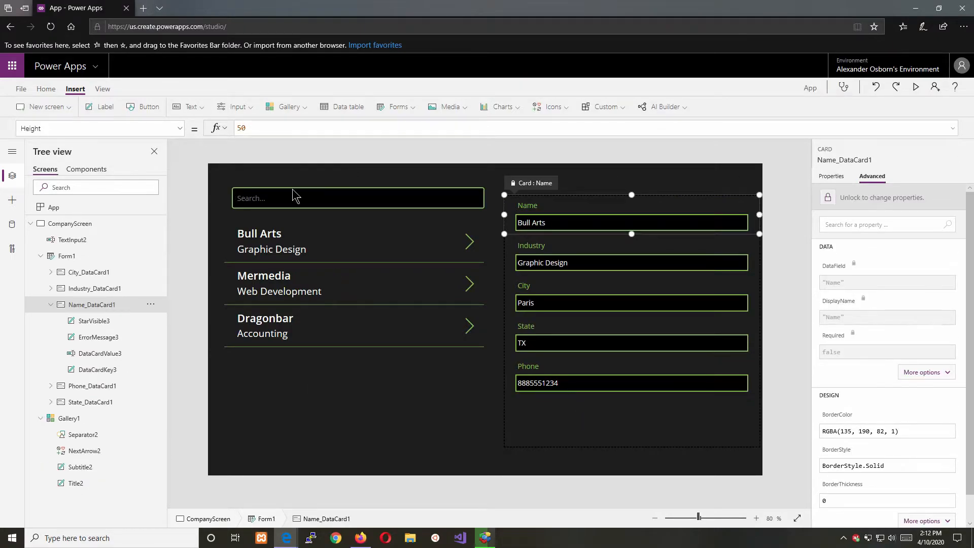
- Preview the app, test the search box by entering "Bull", clear it again and exit the preview
click(296, 197)
click(916, 87)
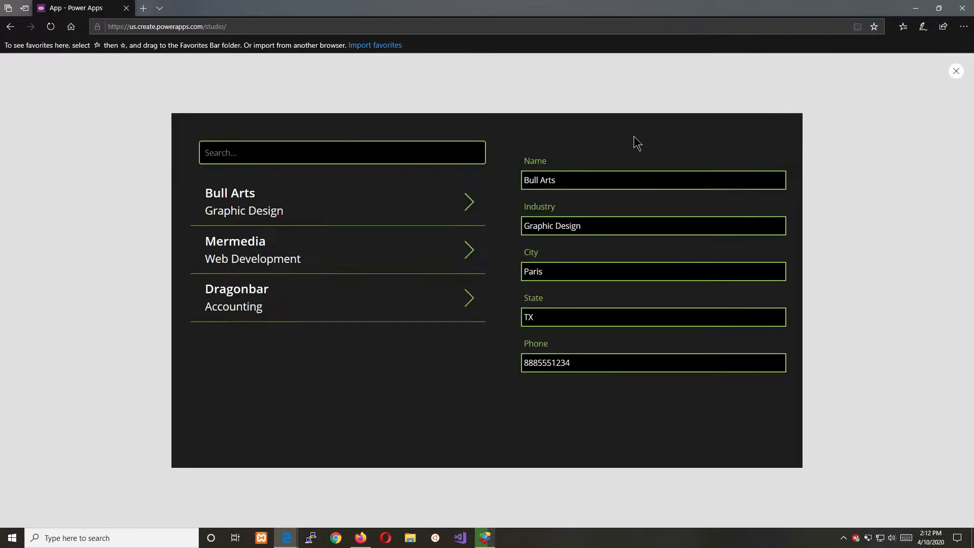
click(269, 107)
text(Bull)
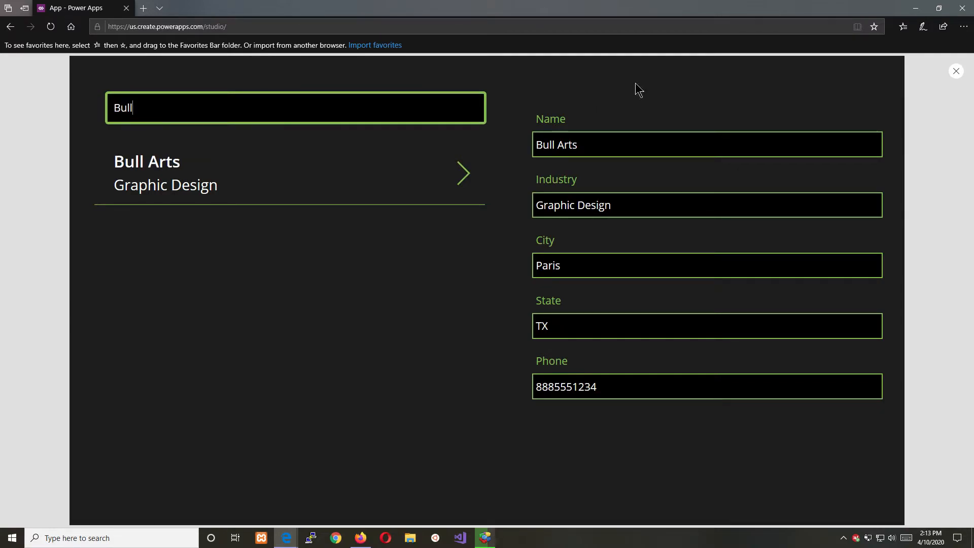
key(BackSpace)
key(BackSpace)
key(BackSpace)
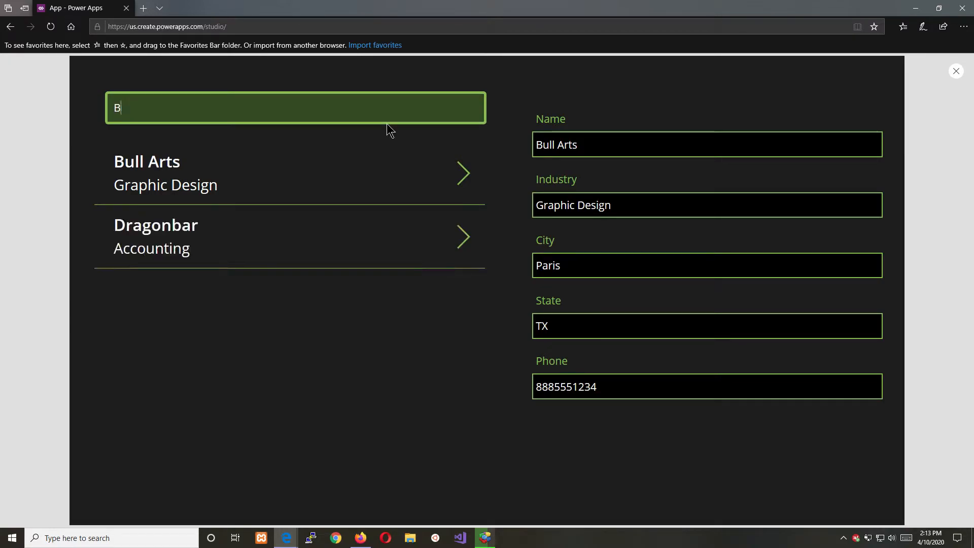
key(BackSpace)
click(957, 72)
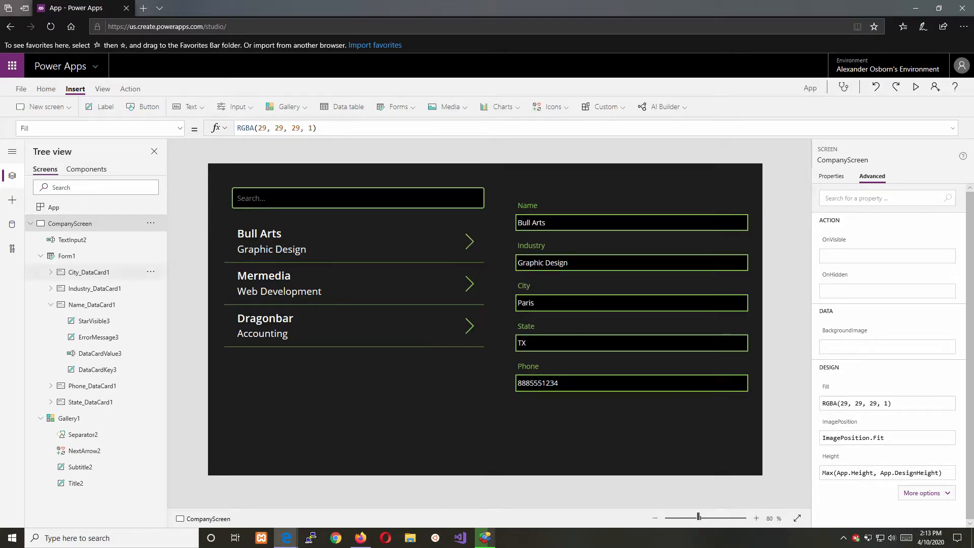
- Add a new blank screen to the app and rename it LogScreen
click(37, 224)
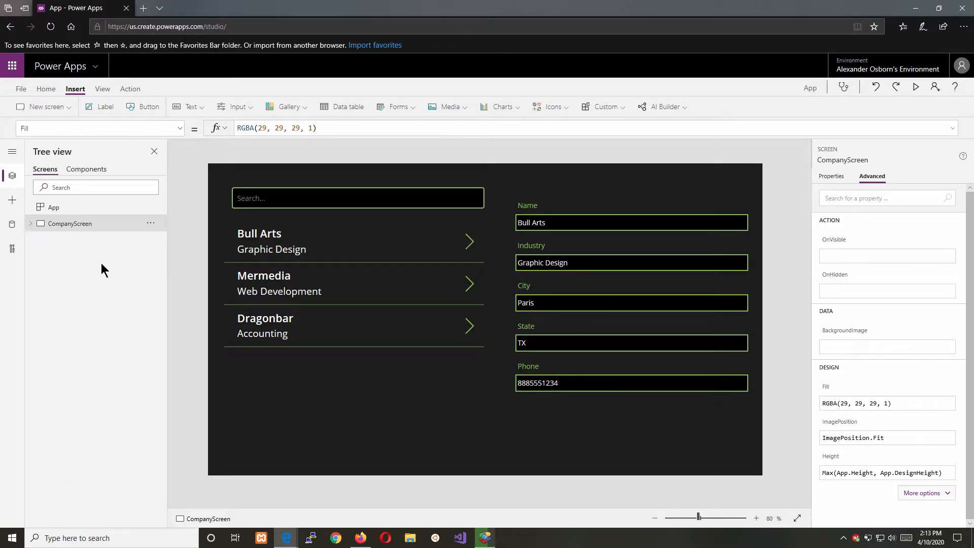
click(44, 107)
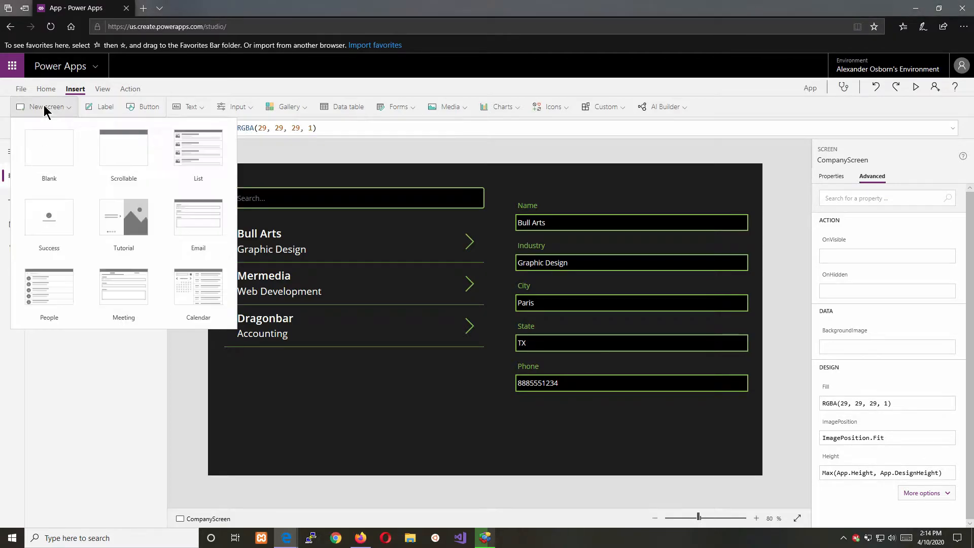
click(51, 150)
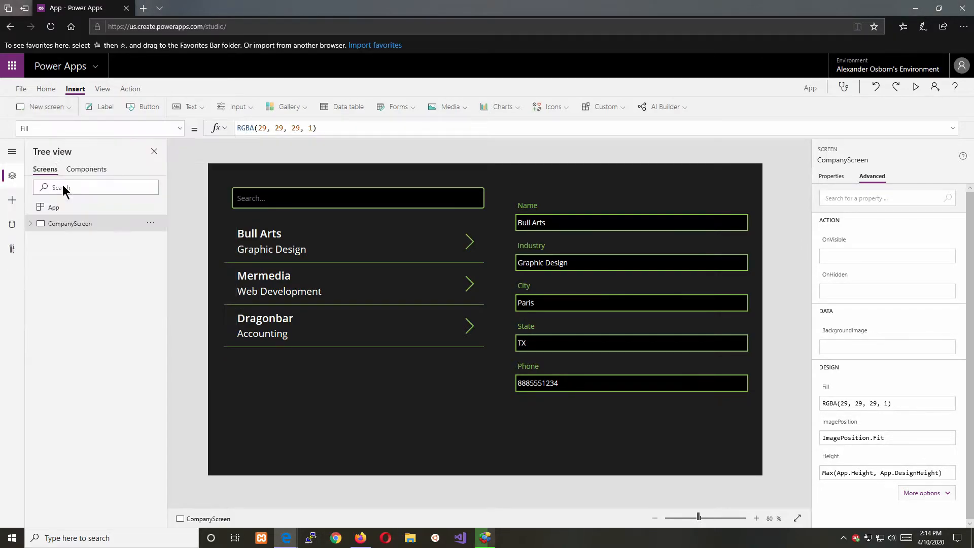
double_click(56, 239)
text(LogScreen)
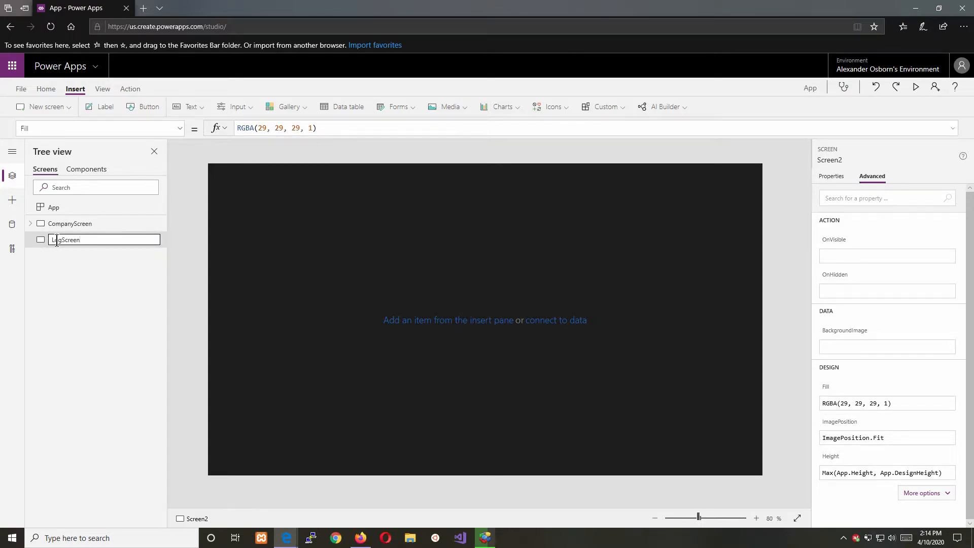
click(63, 282)
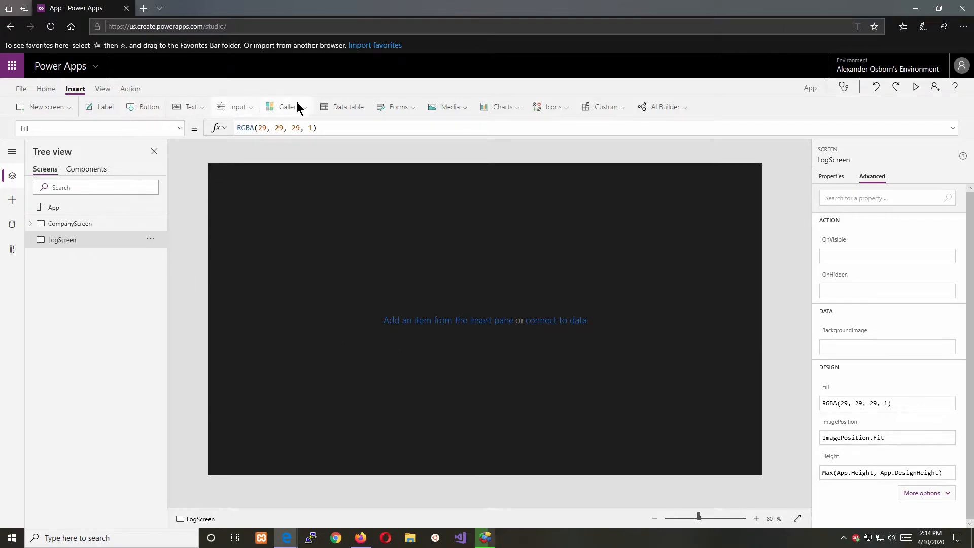
- Insert an edit form on LogScreen, shrink it to about 626 by 391 and place it at about X 28, Y 132
click(403, 110)
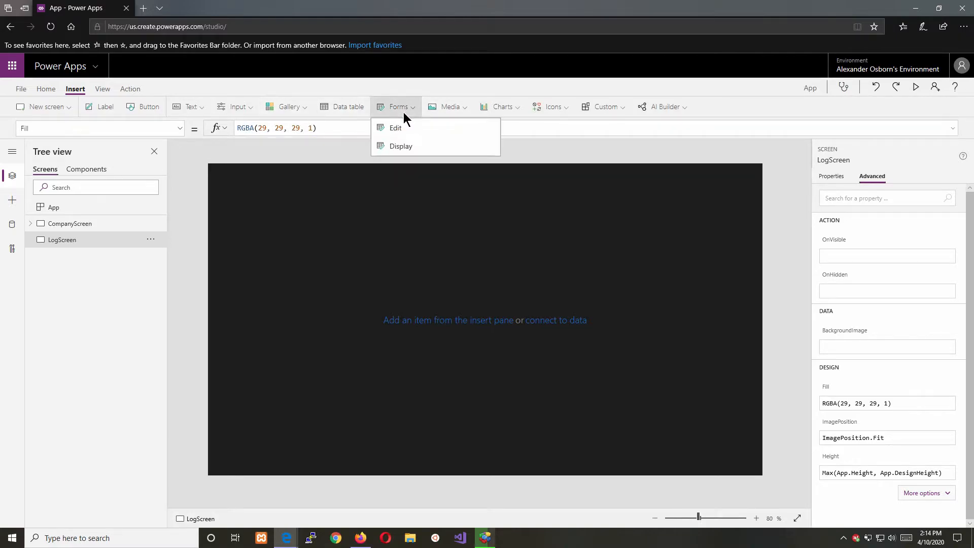
click(403, 128)
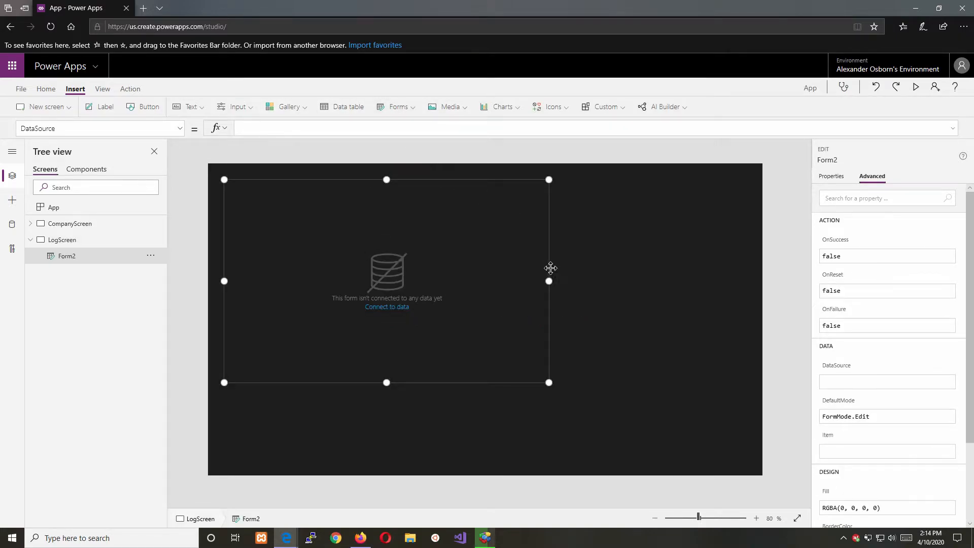
drag(549, 281, 478, 281)
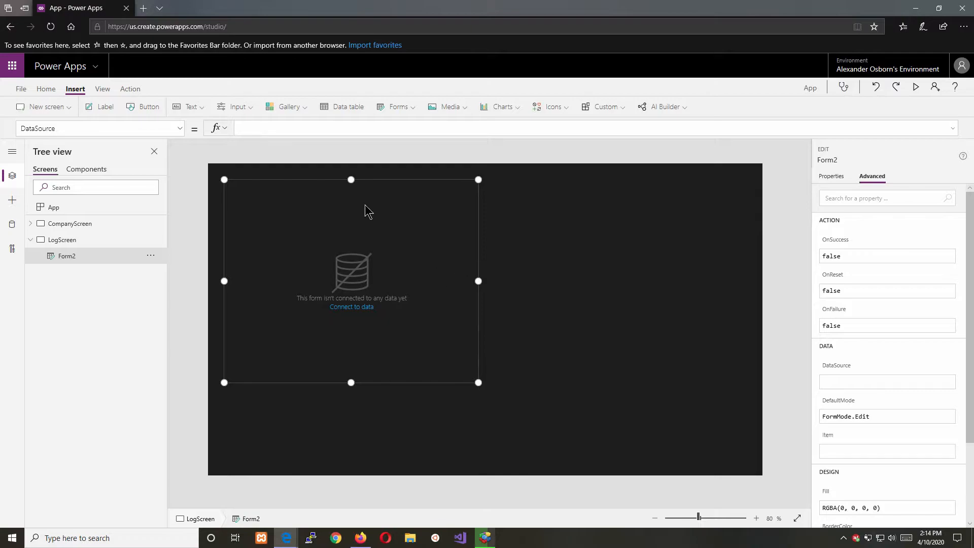
drag(352, 384, 353, 339)
drag(383, 180, 377, 218)
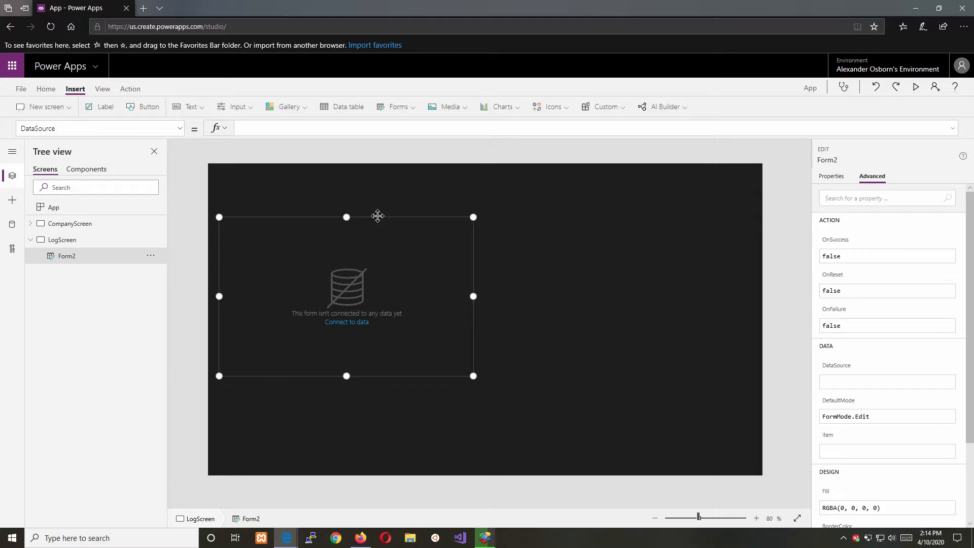
- Connect the new form to Table1 as its data source
click(348, 323)
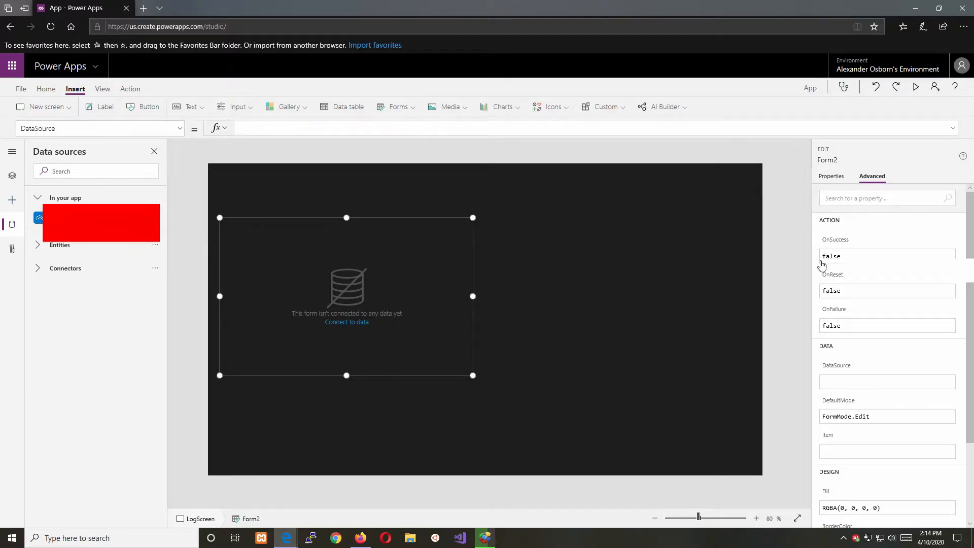
click(831, 177)
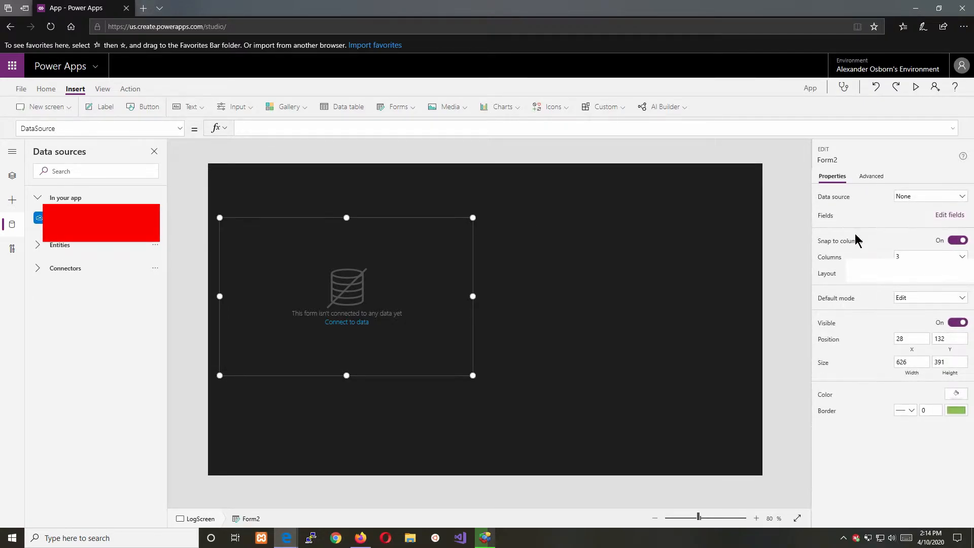
click(950, 215)
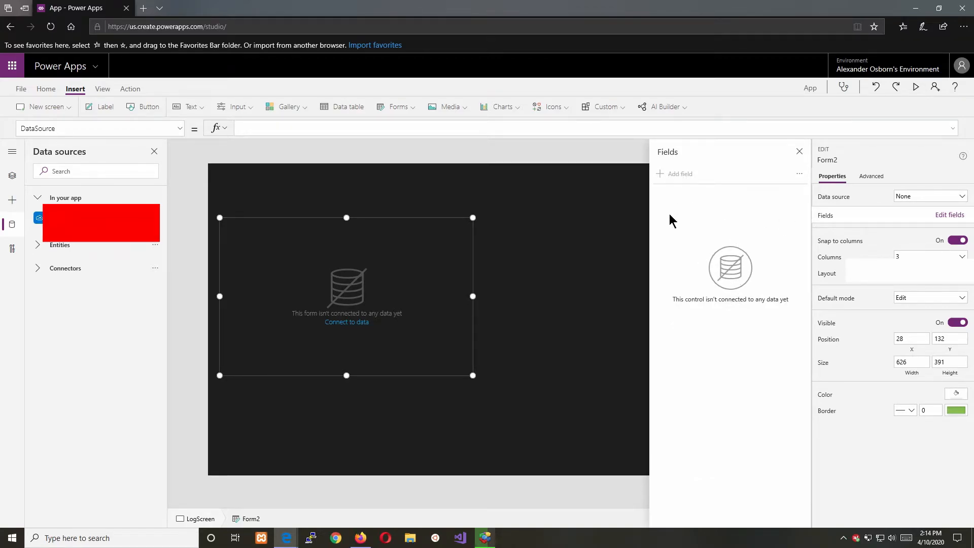
click(912, 201)
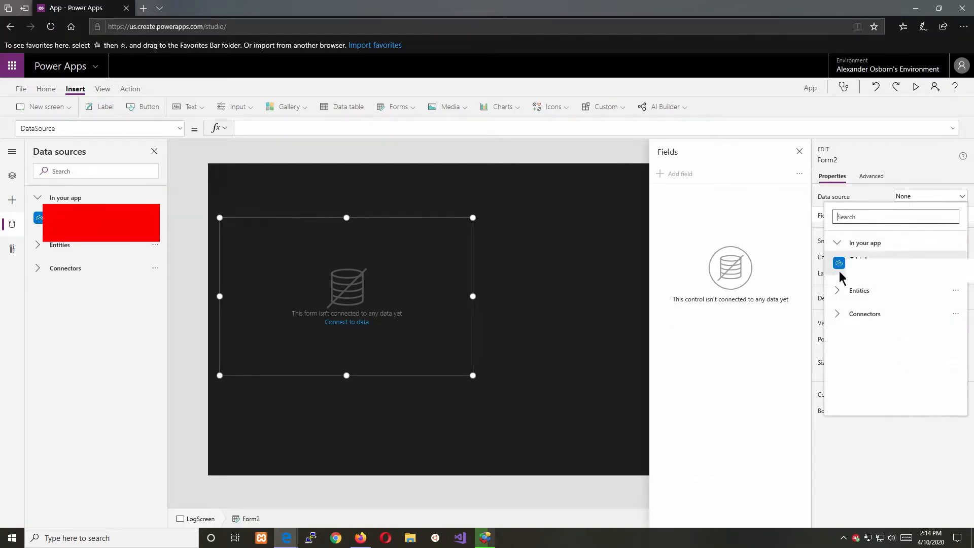
click(871, 274)
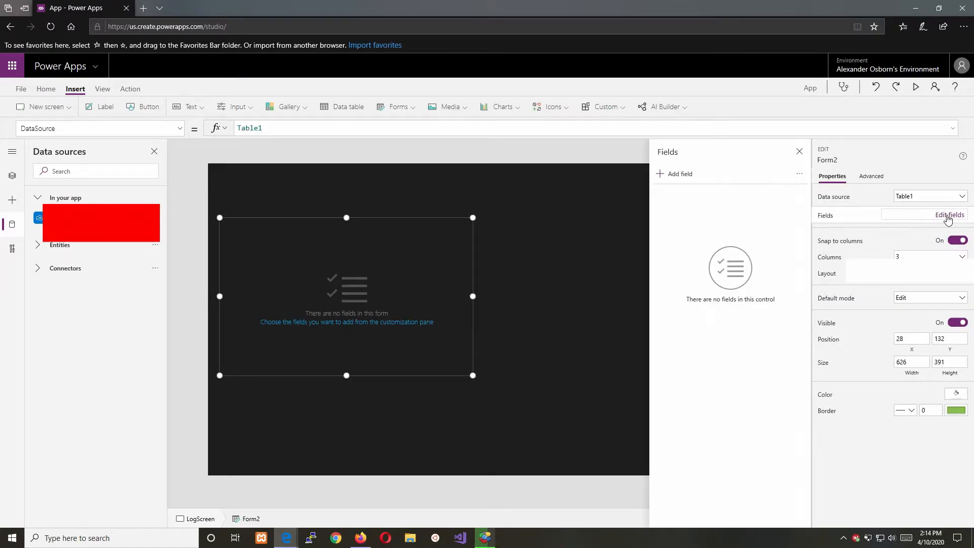
- Add the City, Industry, Name, Phone and State fields to the form
click(681, 174)
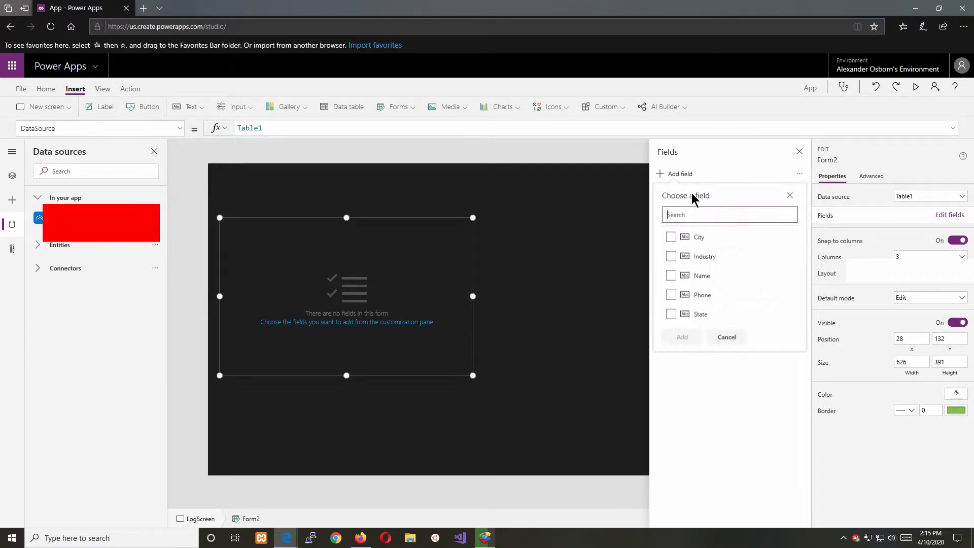
click(672, 237)
click(672, 256)
click(672, 275)
click(672, 295)
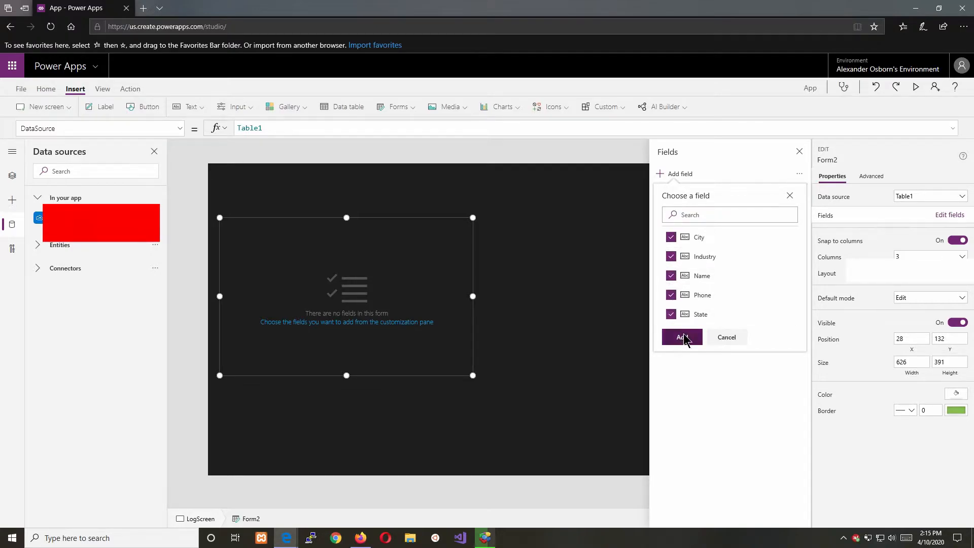
click(683, 337)
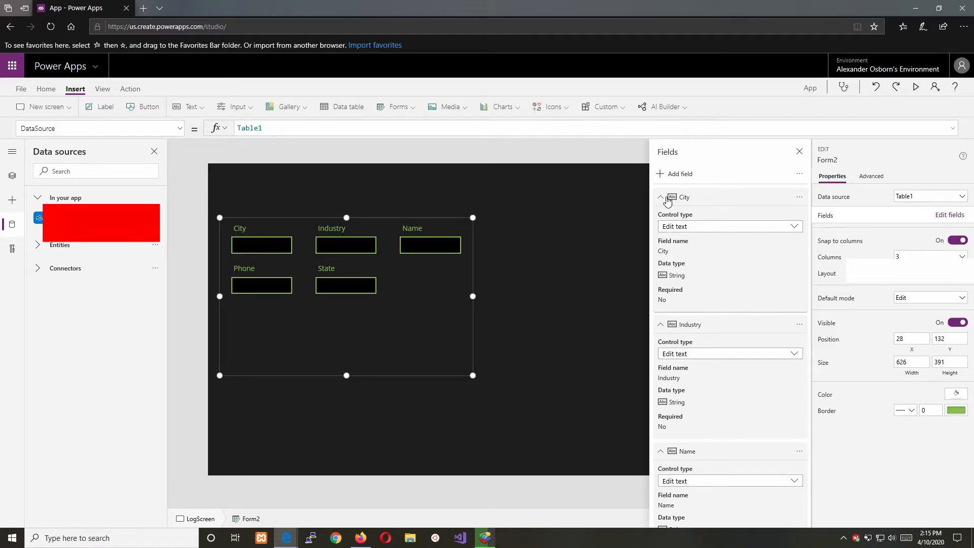
- Collapse the details of the five added fields and close the form's field list
click(661, 198)
click(660, 218)
click(661, 240)
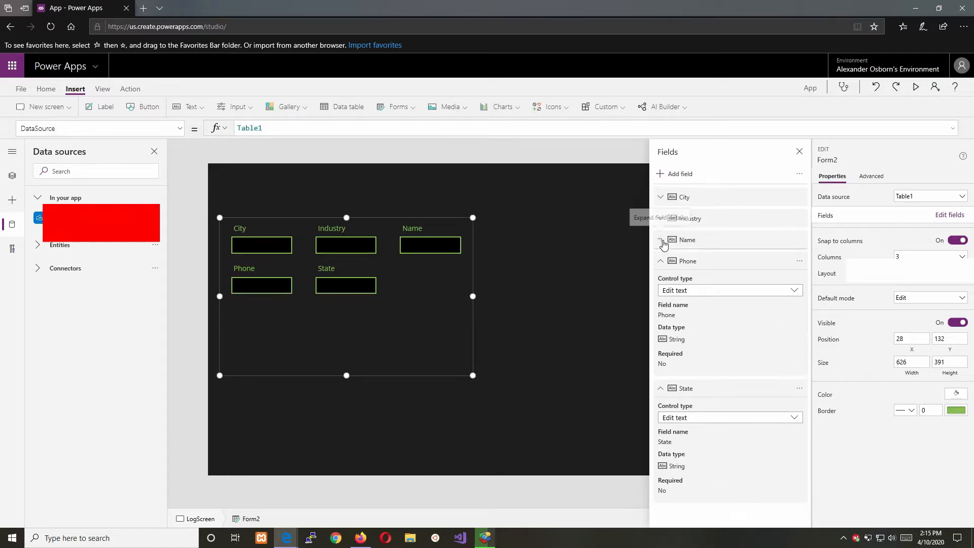
click(661, 262)
click(661, 283)
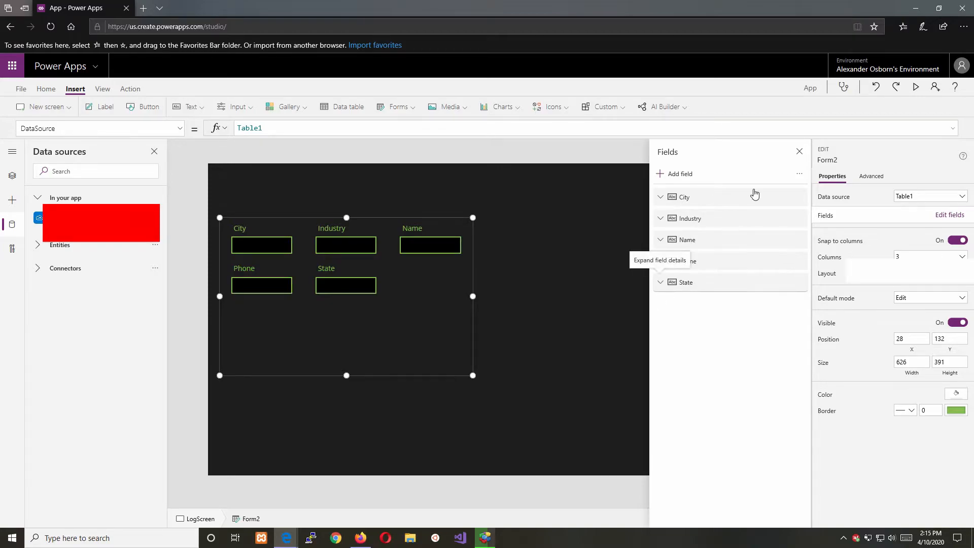
click(800, 152)
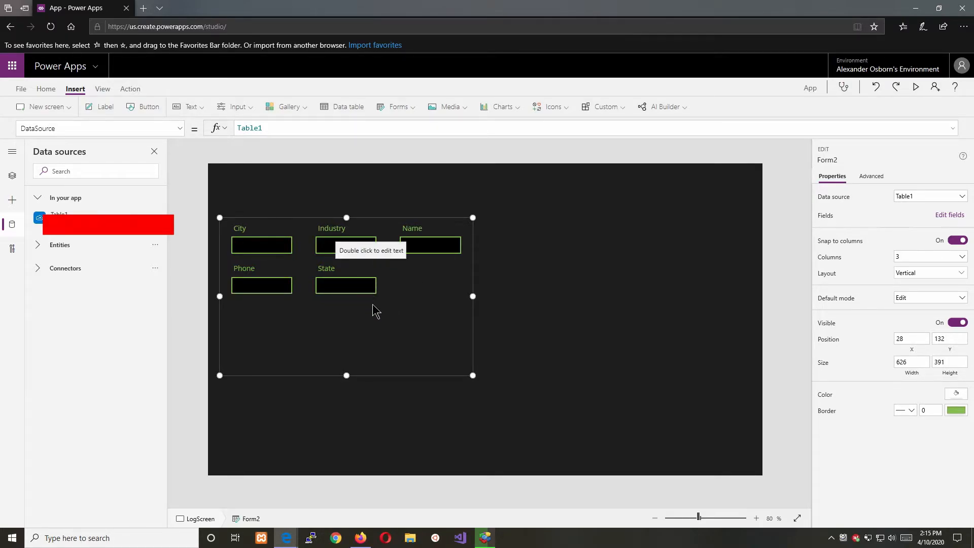
- Collapse Form1 in the tree view and set Form2's Item property to Gallery1.Selected
click(12, 173)
click(31, 224)
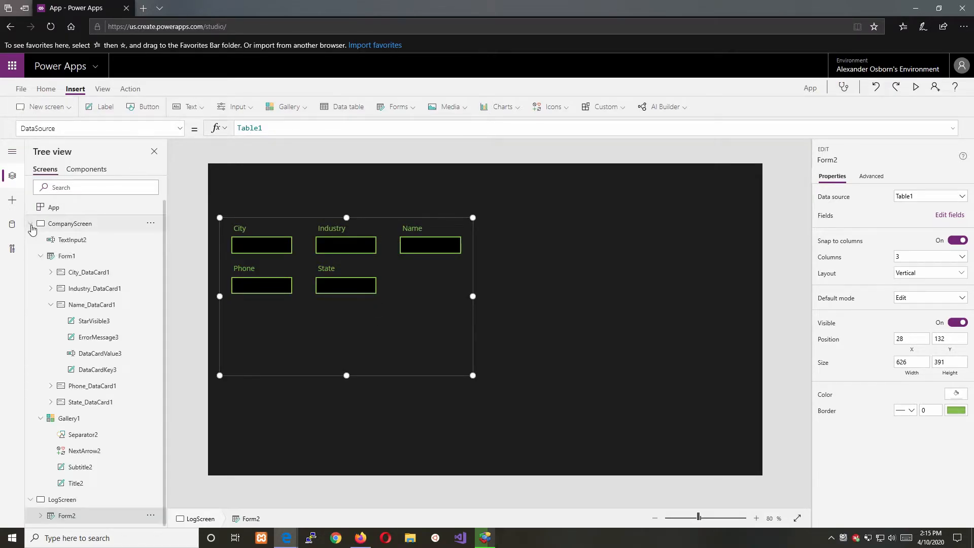
click(41, 256)
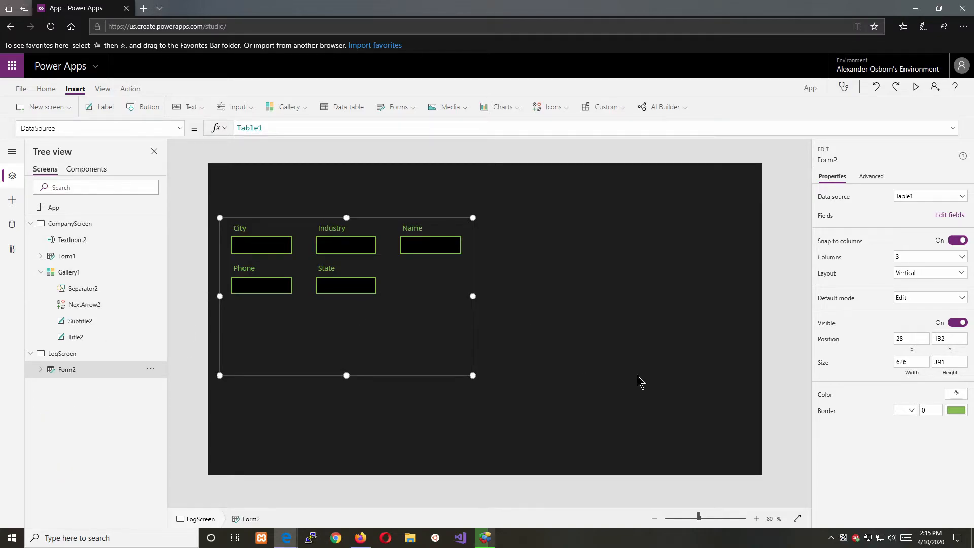
click(873, 177)
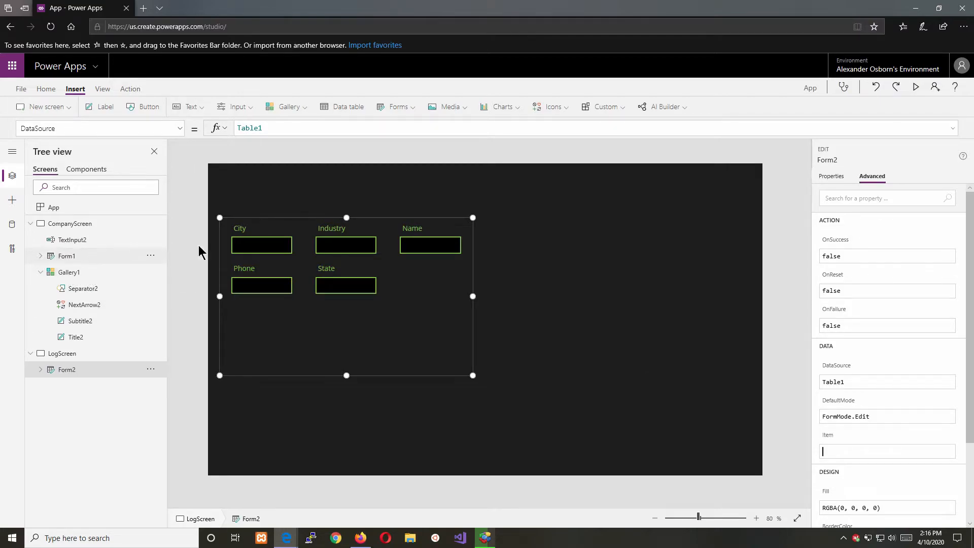
text(Gallery1.S)
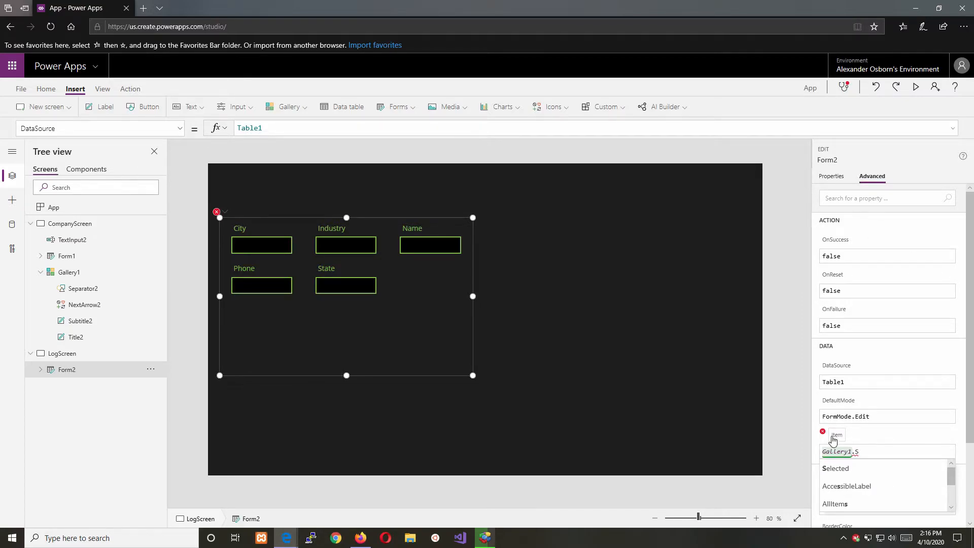
key(Tab)
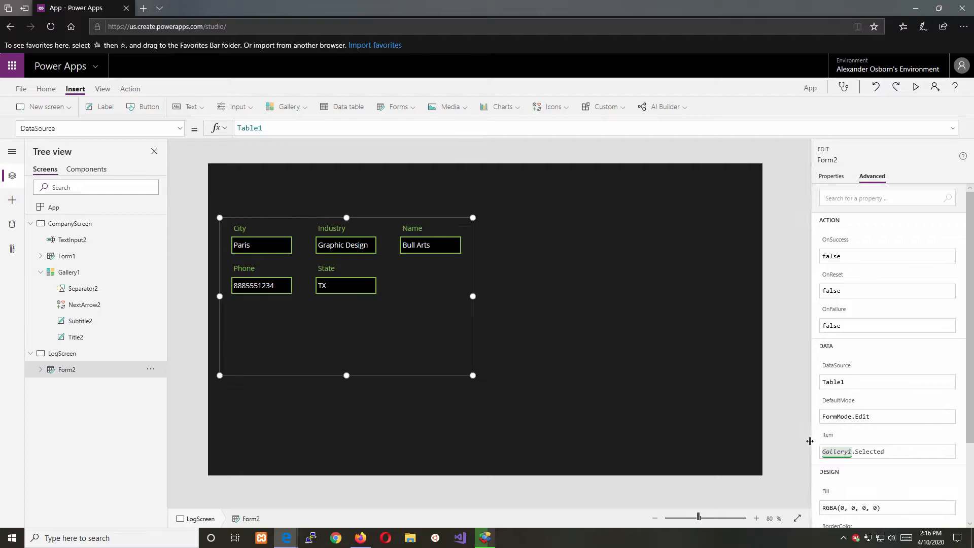
click(435, 248)
click(368, 342)
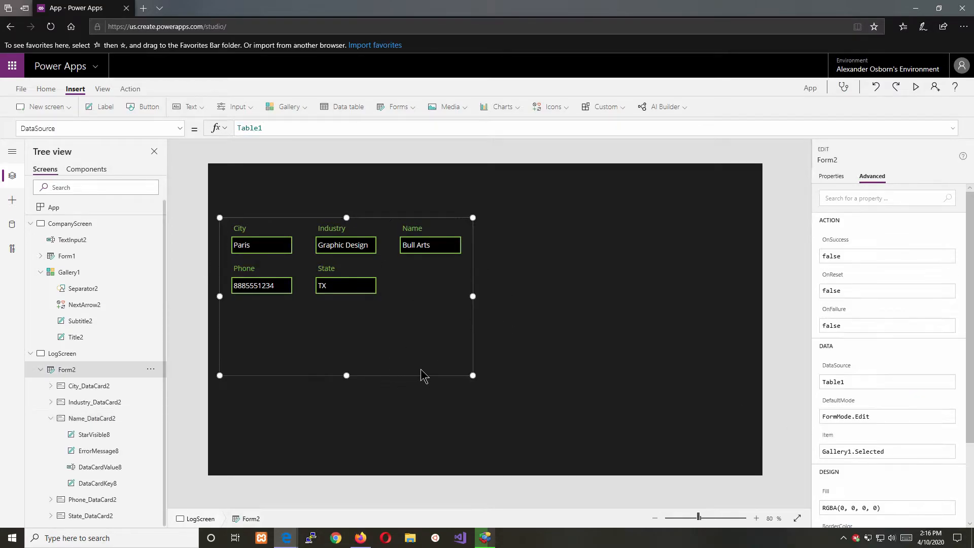
click(485, 422)
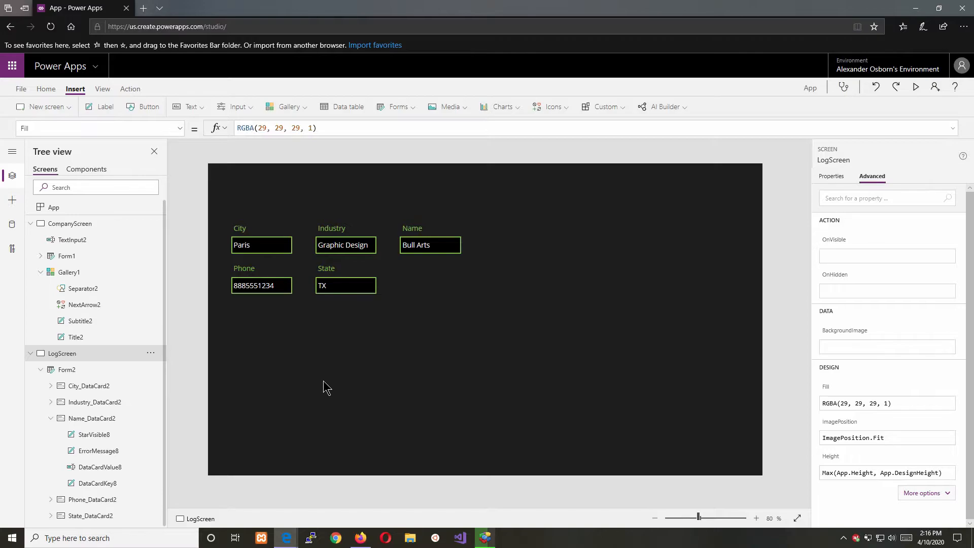
- Insert a data table across the lower part of LogScreen, about 1269 wide and 275 high, below the company form
click(346, 106)
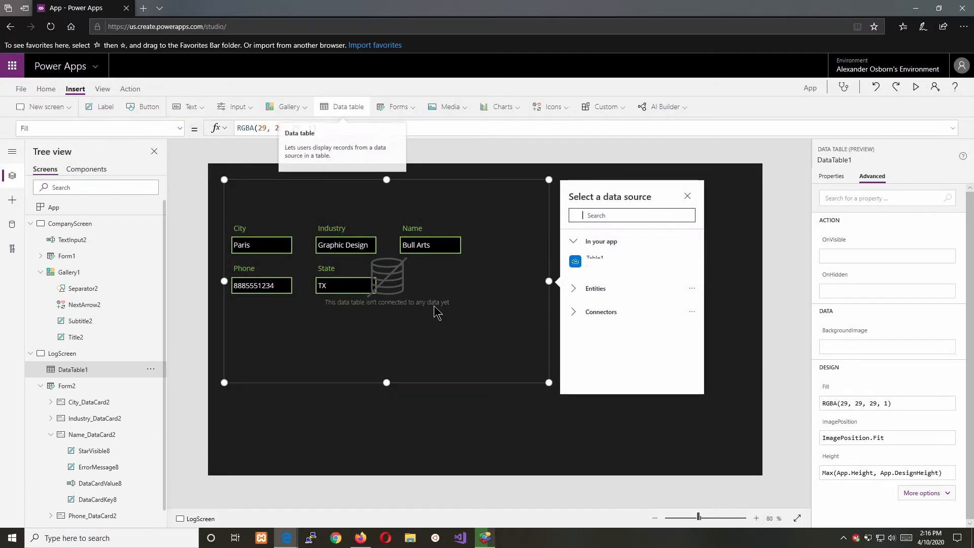
click(488, 195)
drag(486, 180, 589, 262)
drag(608, 274, 605, 270)
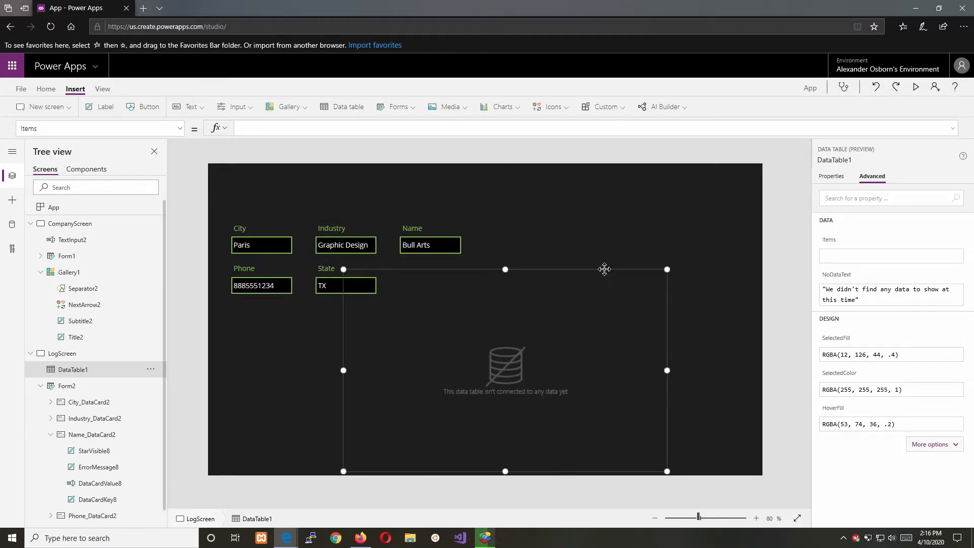
drag(506, 269, 506, 362)
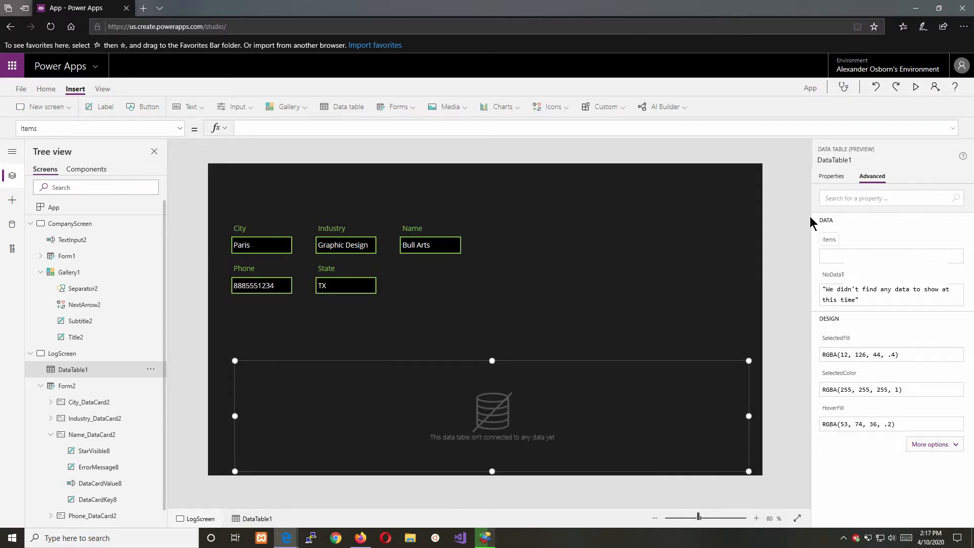
- Connect the data table to Table2 from the OneDrive workbook Dummy Job Tracker.xlsx
click(831, 176)
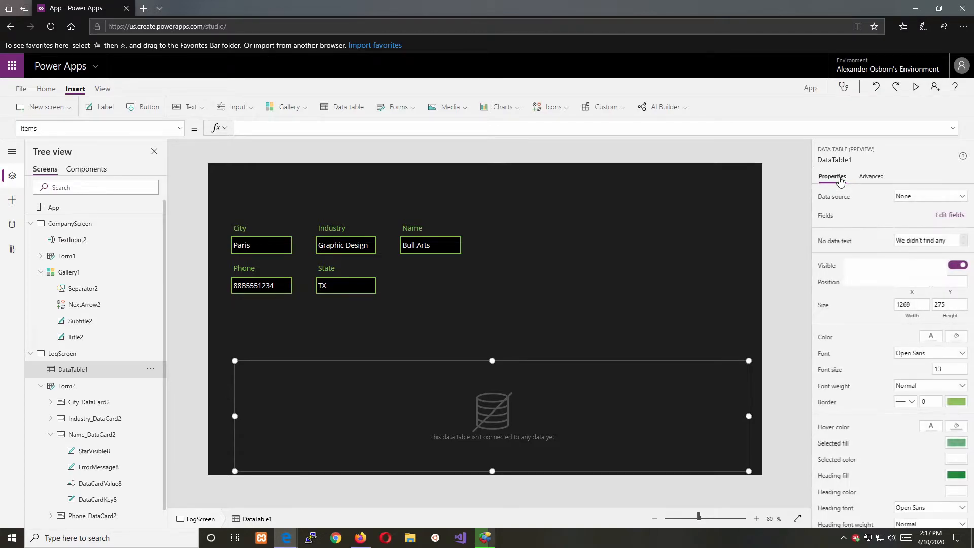
click(957, 198)
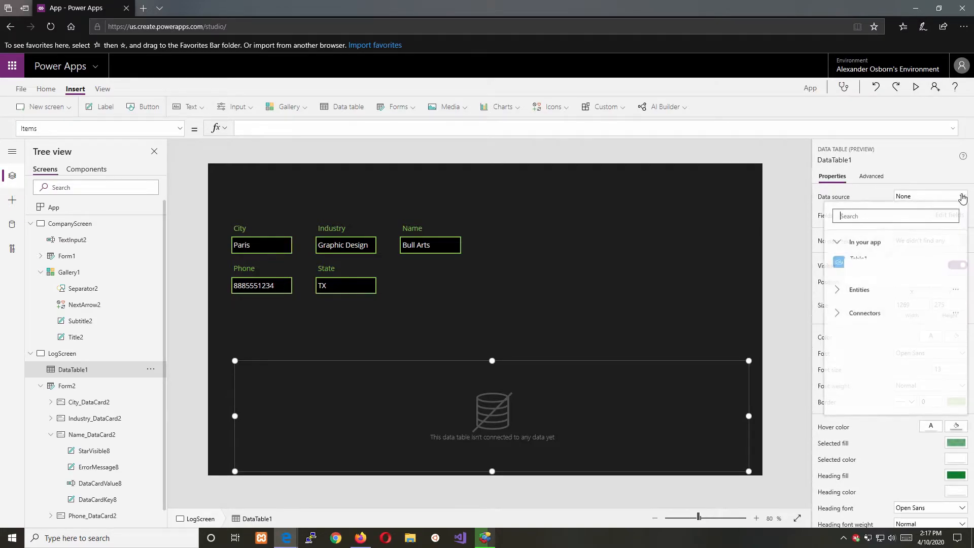
click(957, 314)
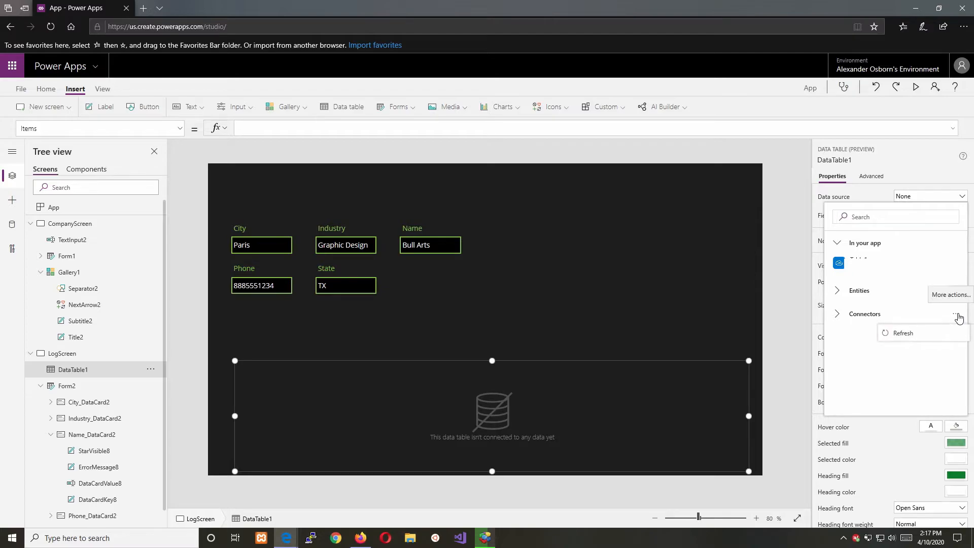
click(841, 320)
click(866, 368)
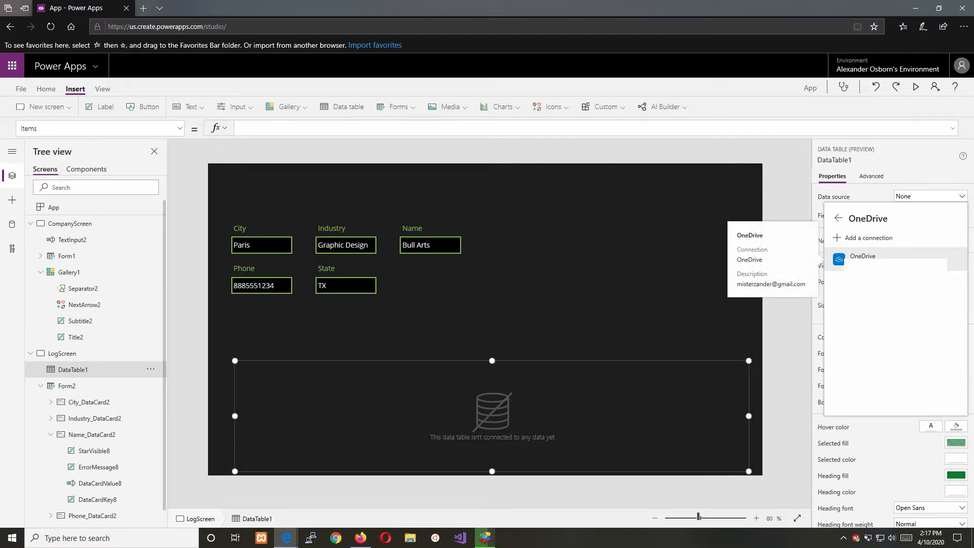
click(863, 257)
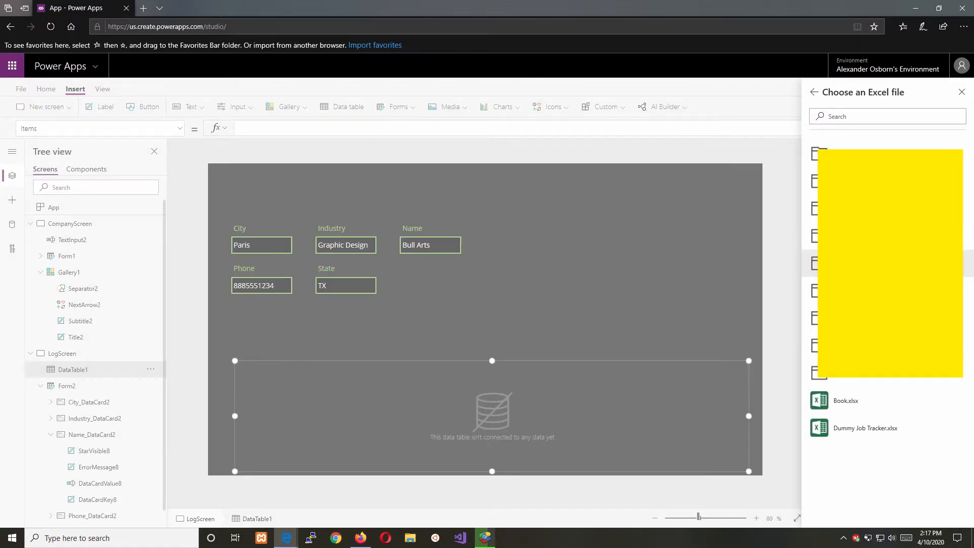
click(838, 434)
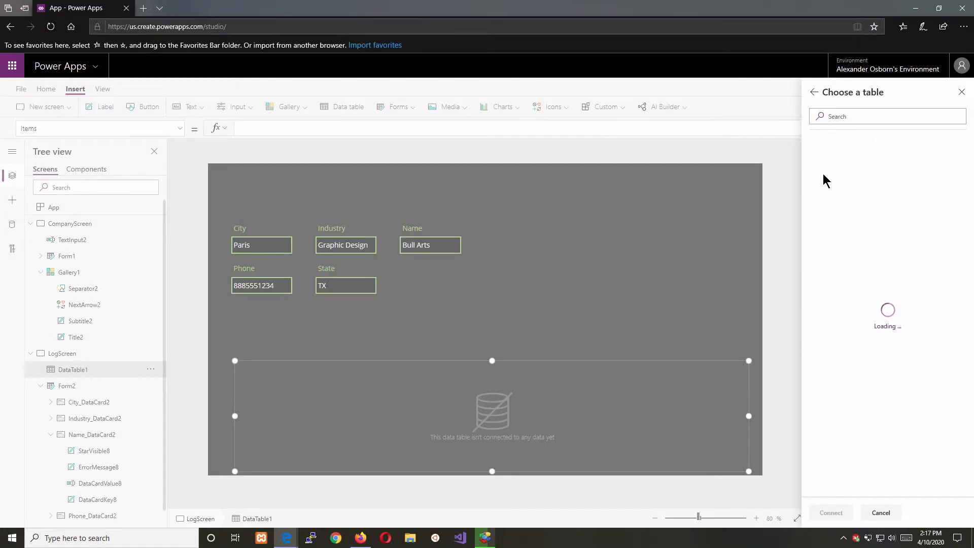
click(822, 170)
click(830, 513)
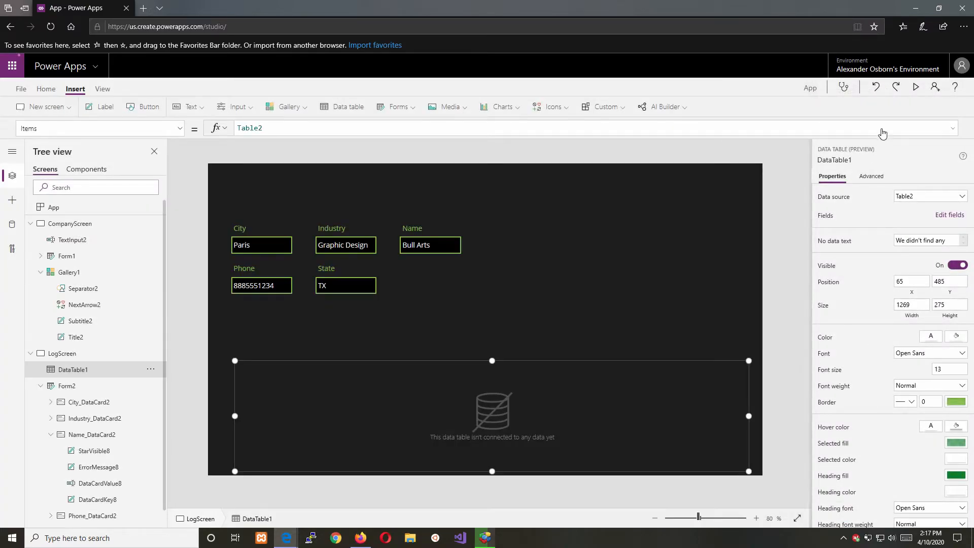
- Add the Company, In or Out, Interaction, Medium, Notes, Phase and Timestamp fields to the data table
click(950, 215)
click(677, 174)
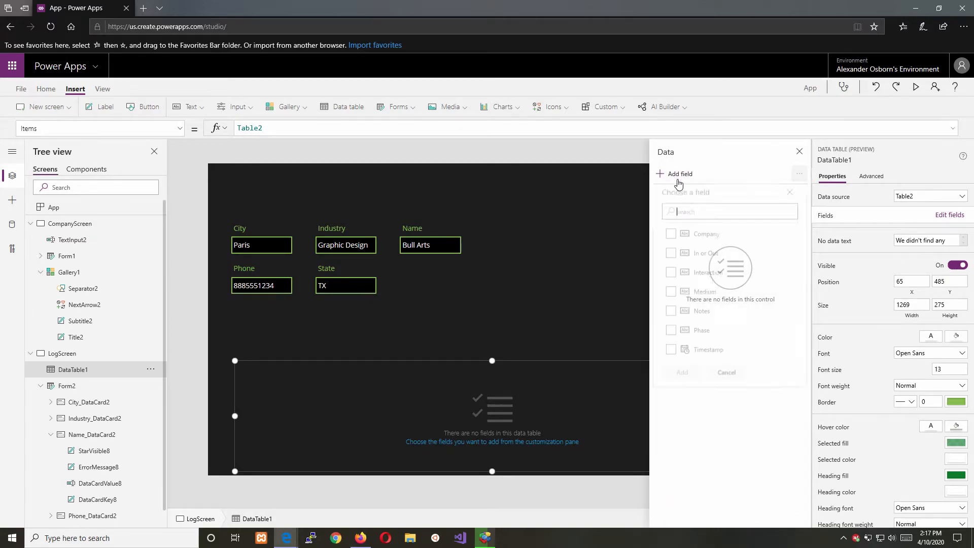
click(670, 237)
click(671, 257)
click(671, 277)
click(671, 296)
click(671, 315)
click(671, 334)
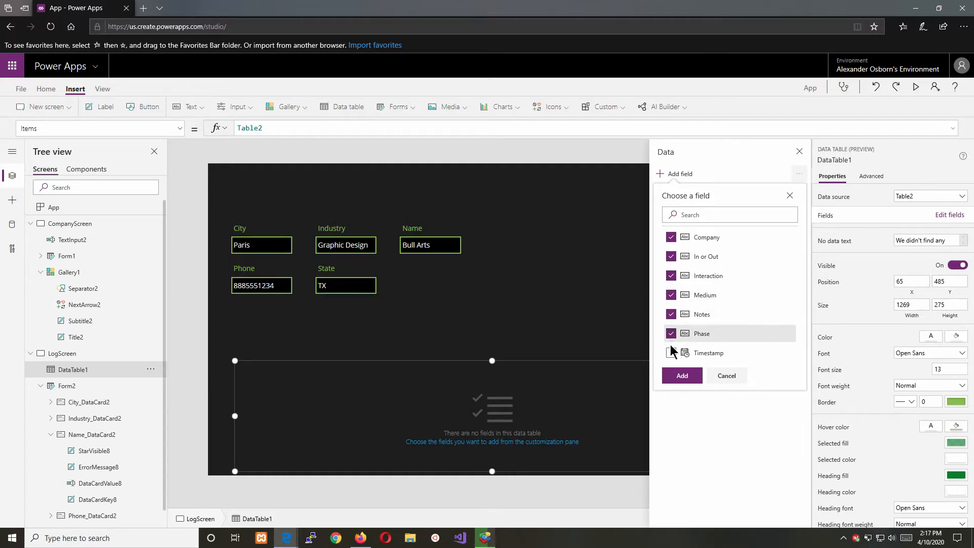
click(671, 354)
click(682, 375)
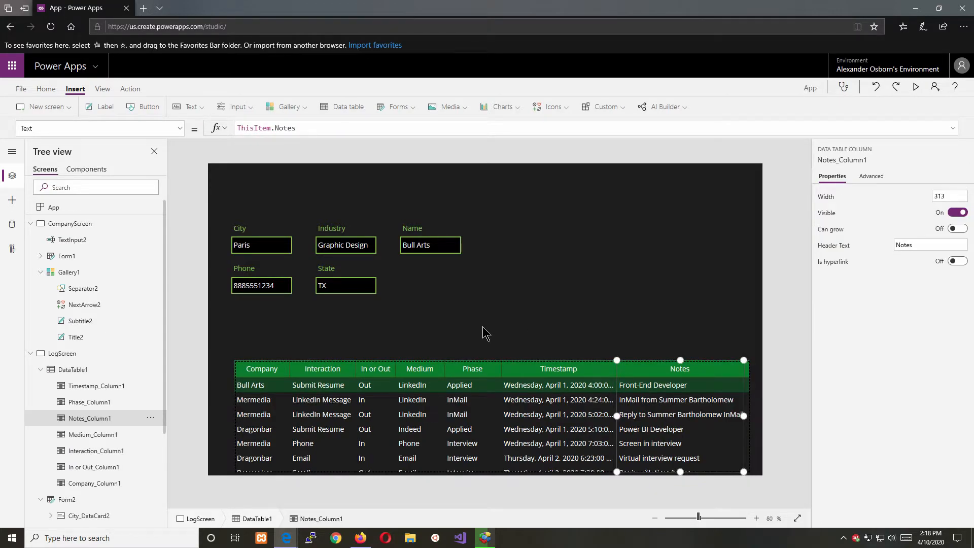
click(483, 328)
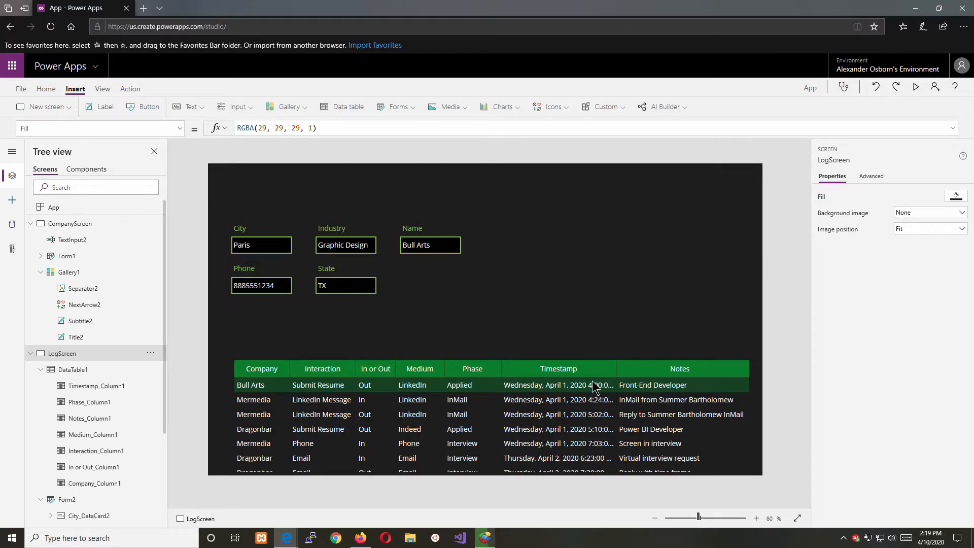
- Set DataTable1's Items to SortByColumns(Filter(Table2, Company = Gallery1.Selected.Name), "Timestamp", Descending) and format the formula text
click(614, 370)
click(640, 373)
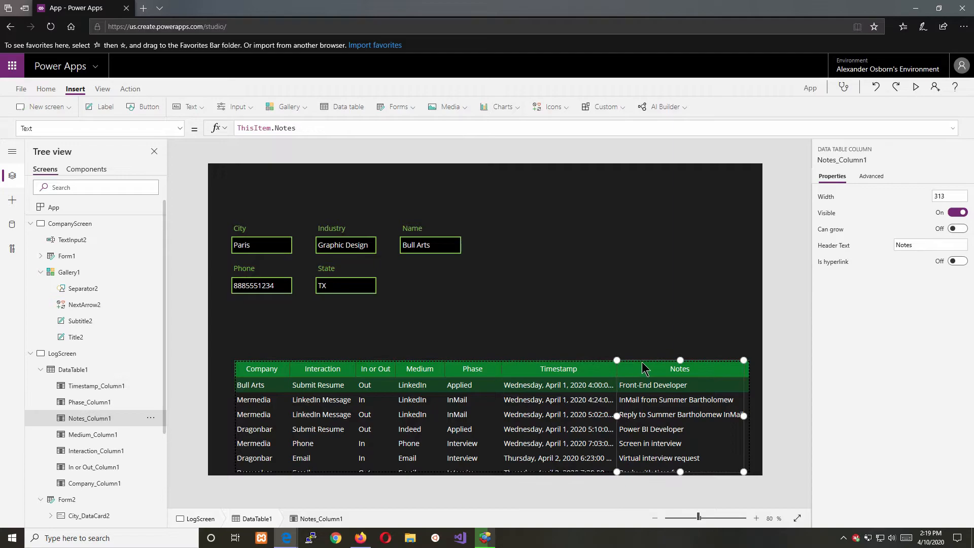
click(63, 371)
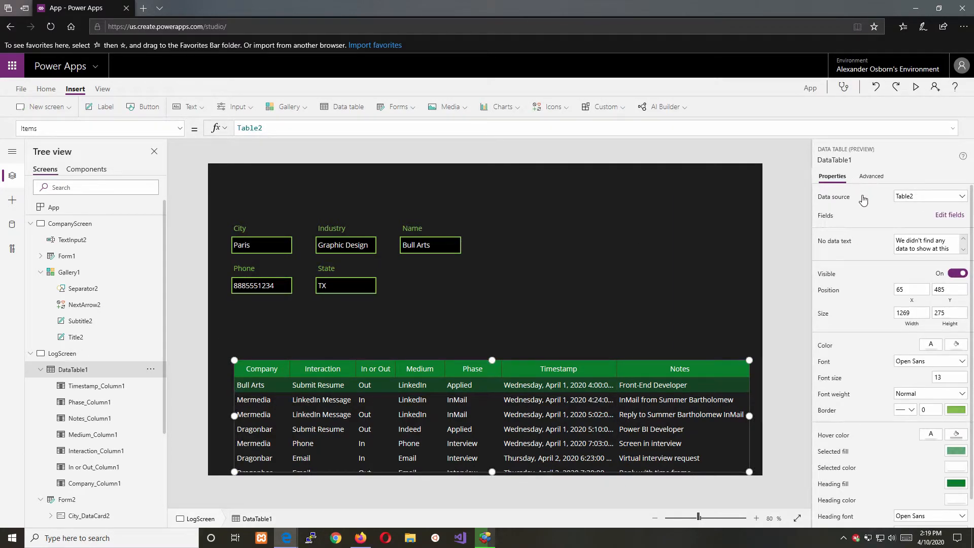
click(871, 176)
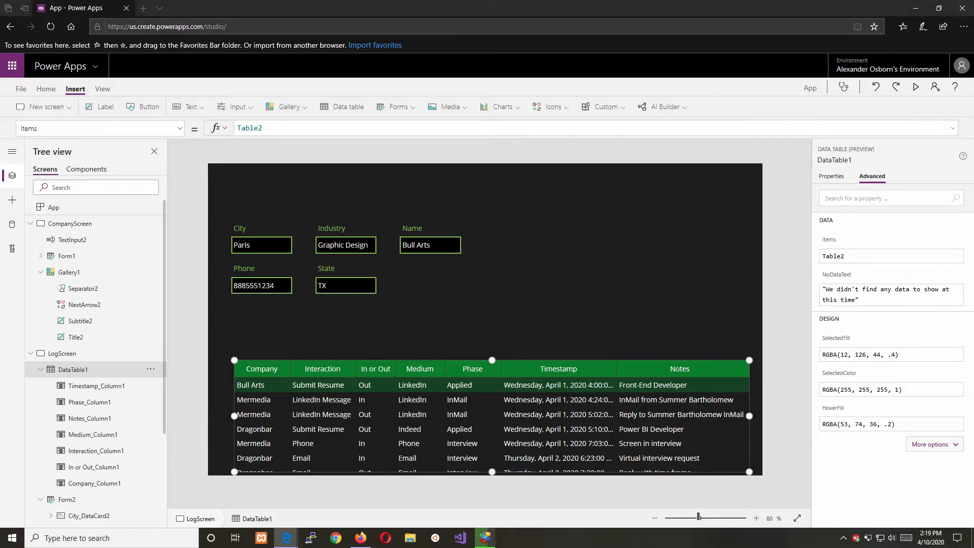
click(337, 133)
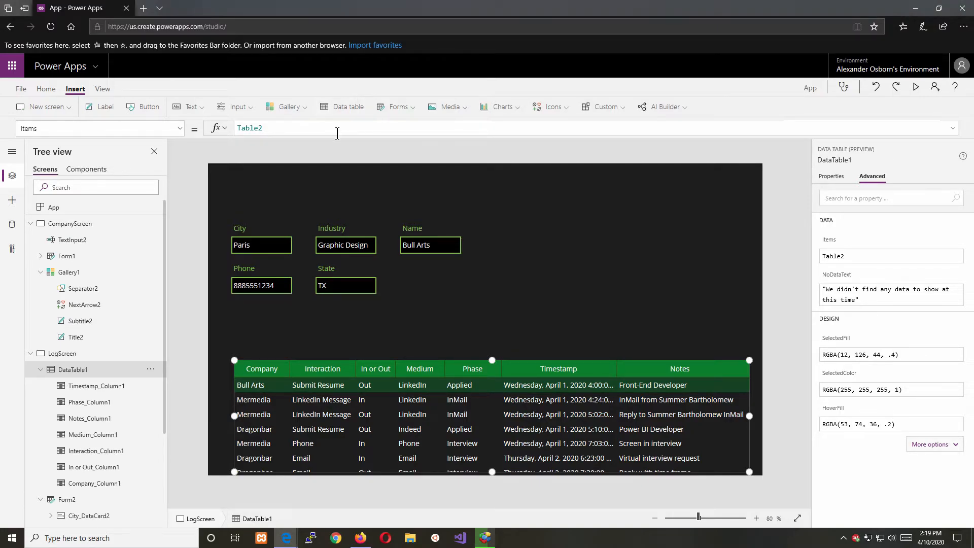
drag(342, 129, 208, 116)
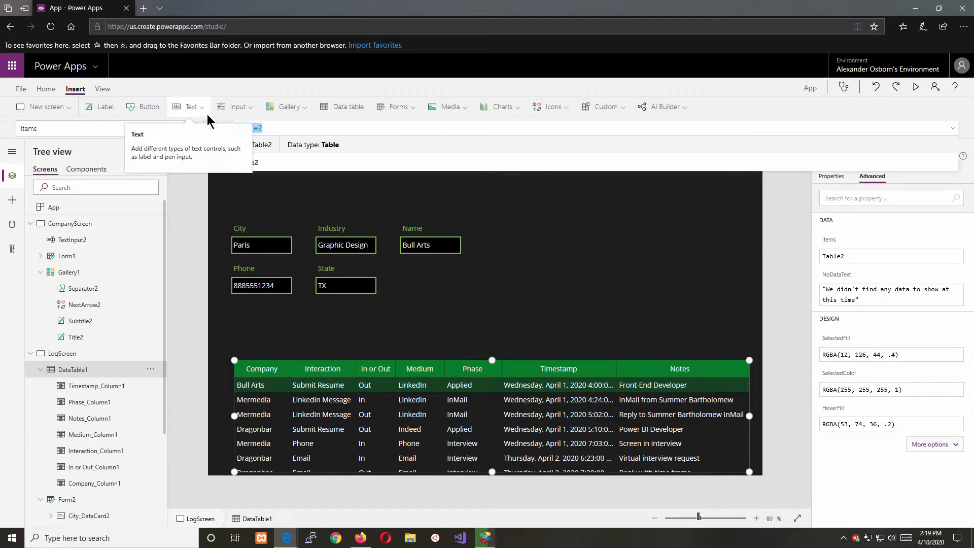
text(SortByColumns(Filter(Table2, Company = Gallery1.Selected.Name), "Timestamp", Descending))
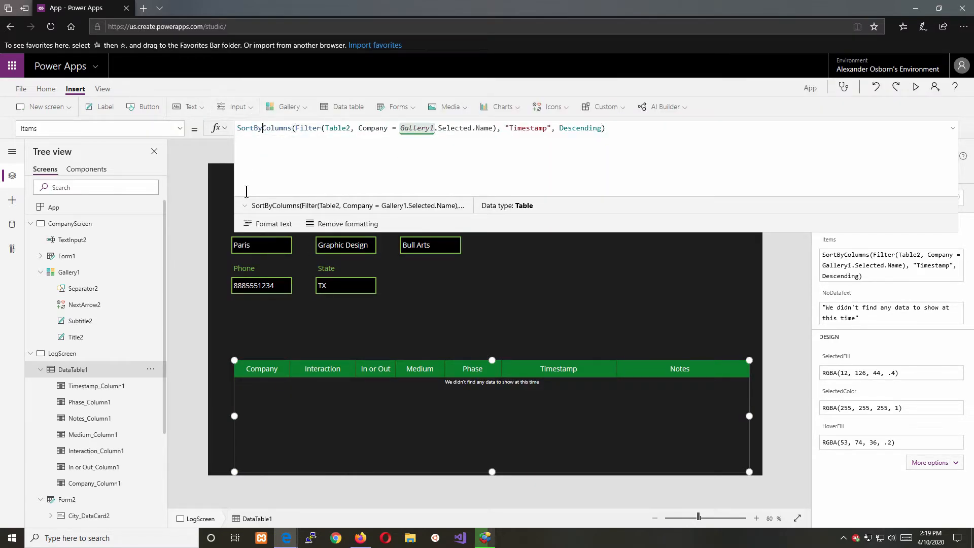
click(278, 227)
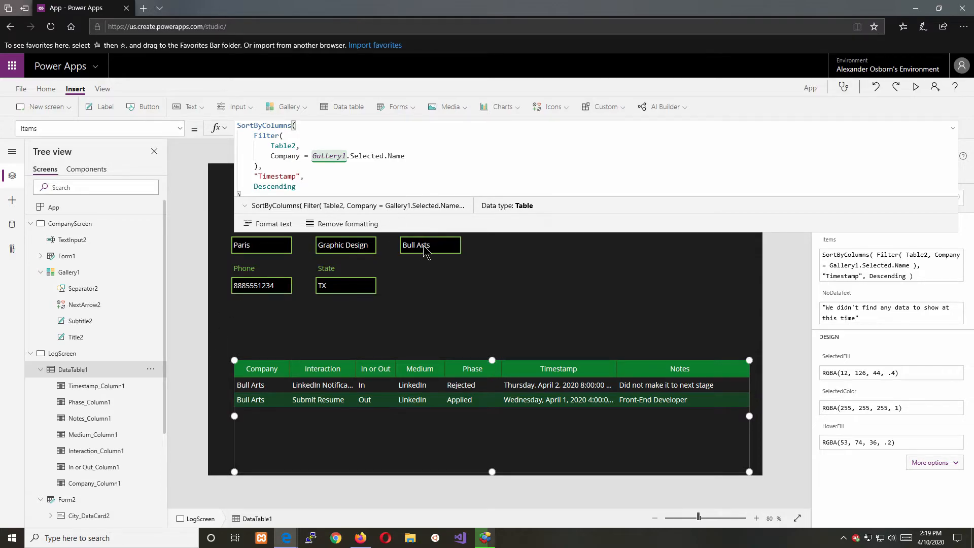
click(270, 178)
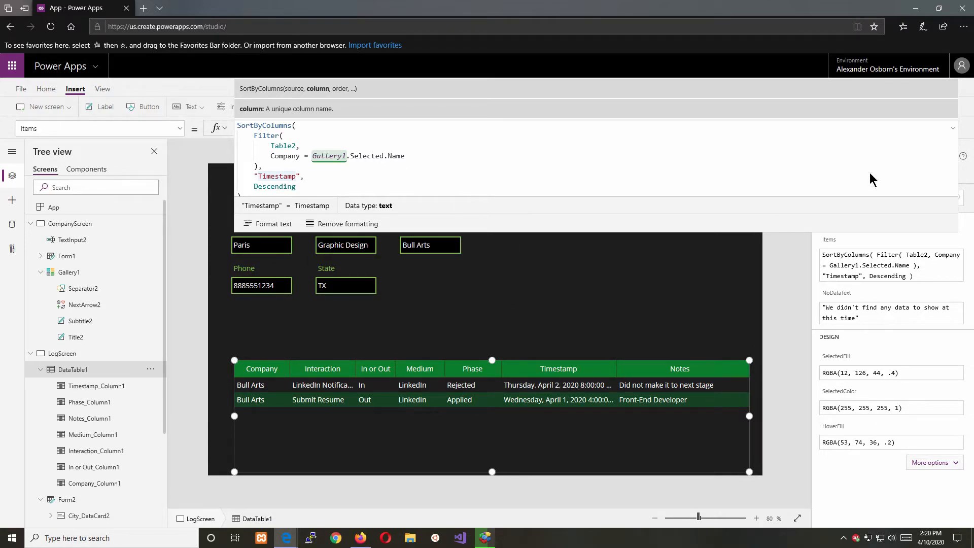
click(954, 131)
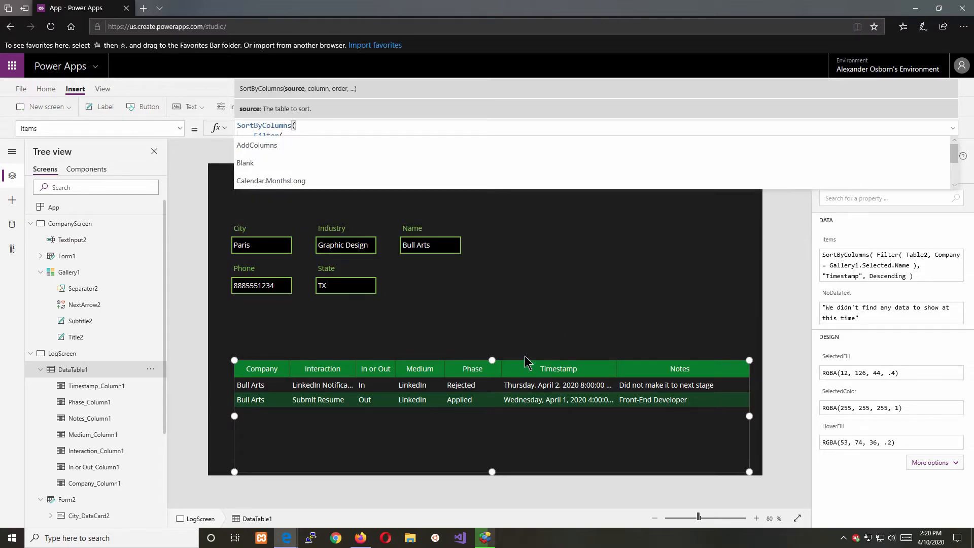
click(614, 309)
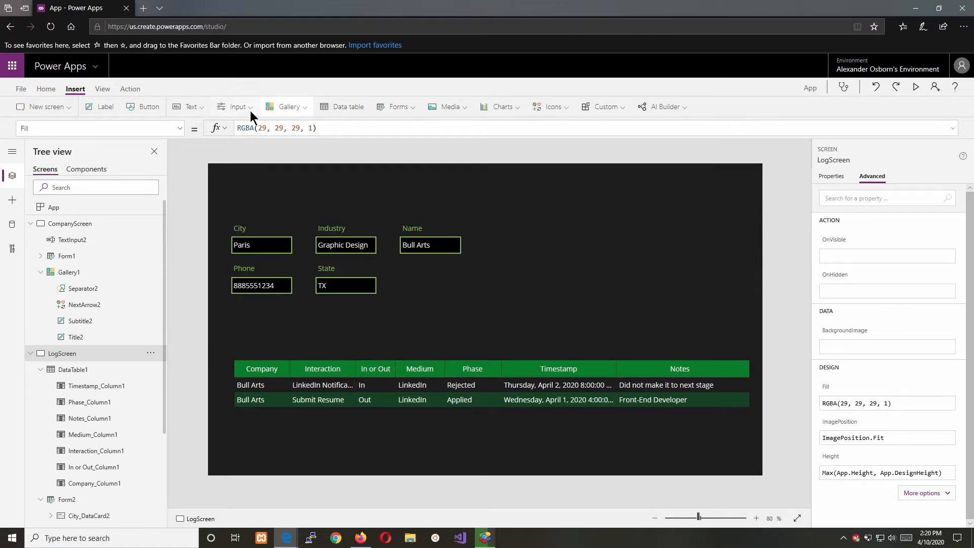
- Insert an edit form on LogScreen beside the company details and above the data table, about 686 wide and 435 high
click(394, 108)
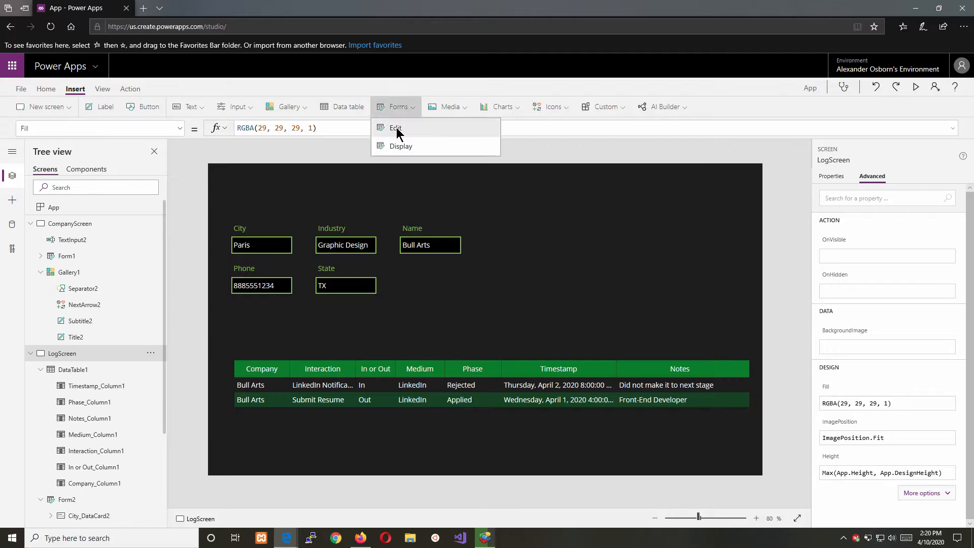
click(396, 128)
drag(507, 187, 688, 183)
drag(438, 275, 484, 275)
drag(623, 376, 630, 350)
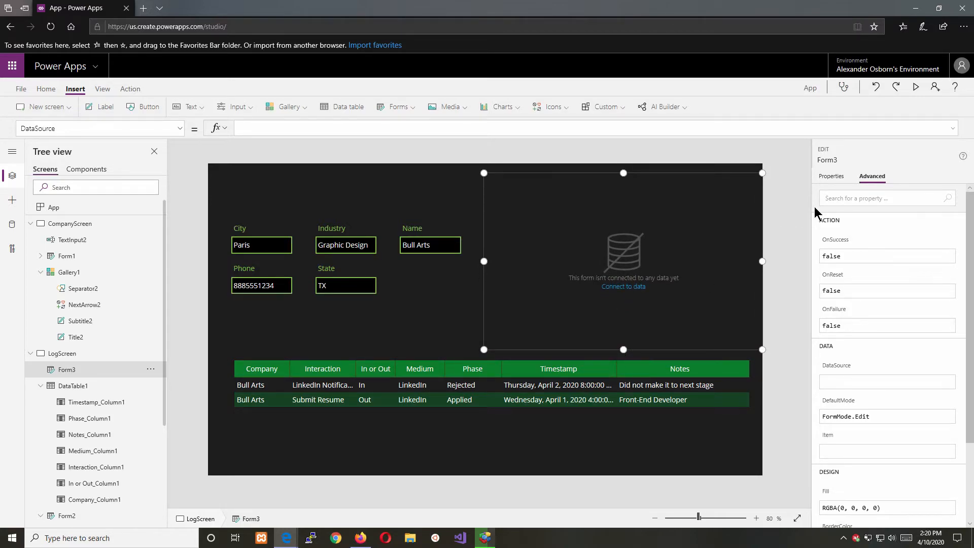
- Connect the new edit form to Table2 as its data source
click(833, 177)
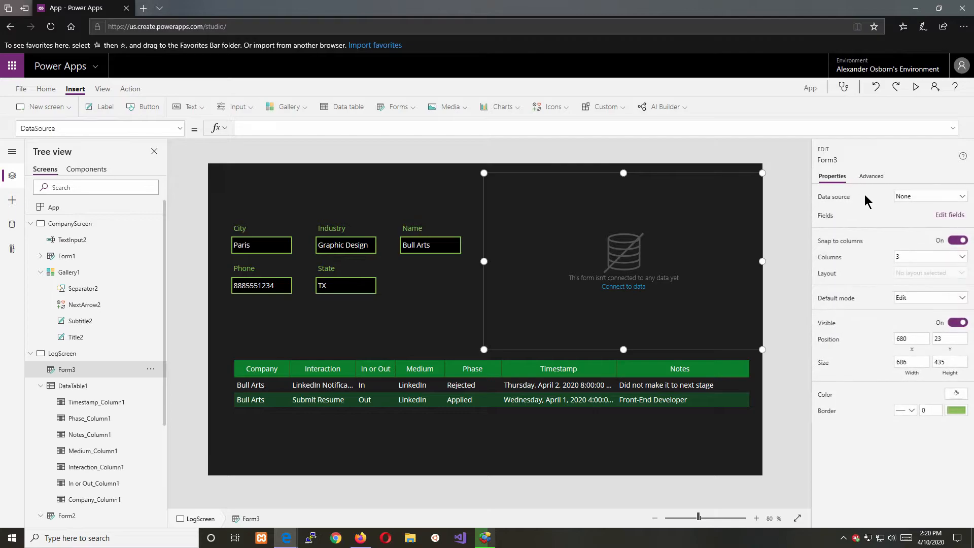
click(955, 201)
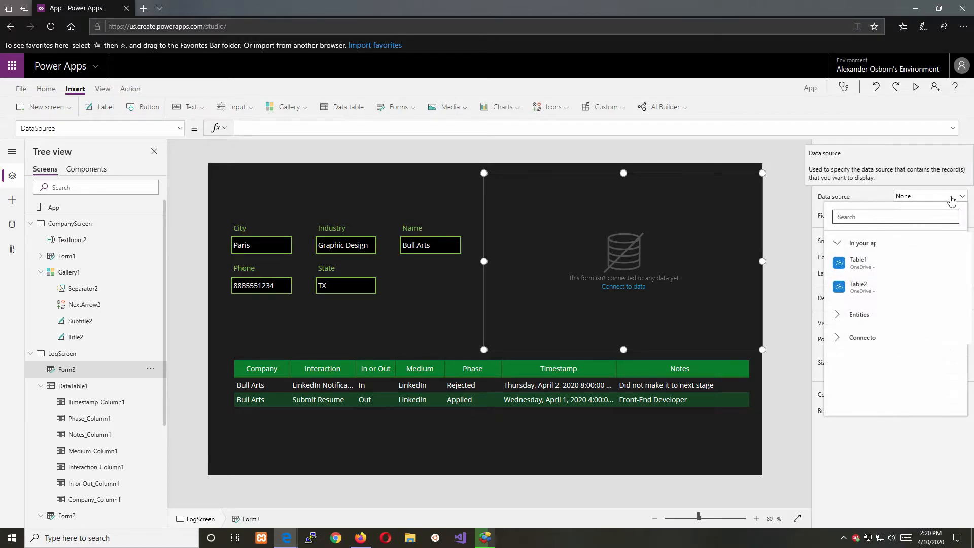
click(863, 284)
- Add the Company, In or Out, Interaction, Medium, Notes, Phase and Timestamp fields to the form and lay it out in 2 columns
click(950, 215)
click(680, 174)
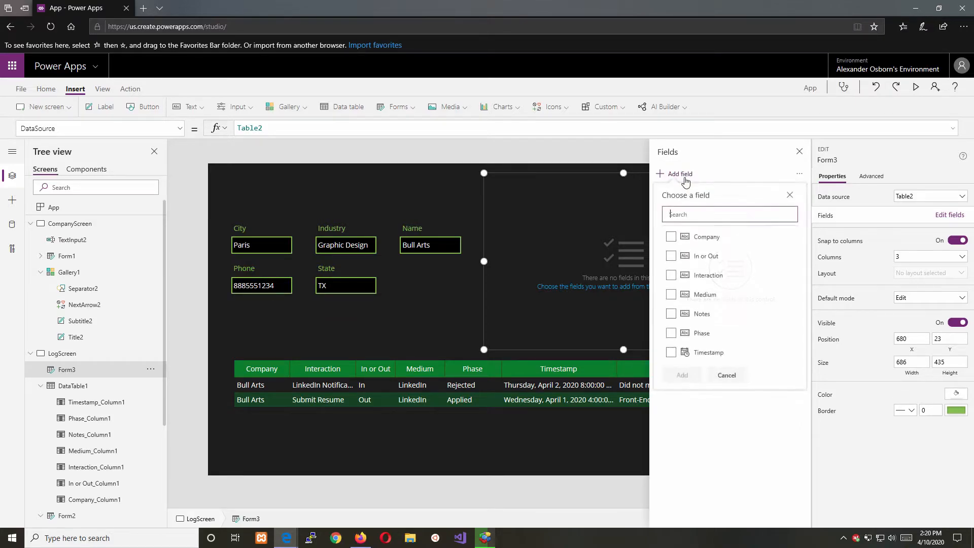
click(671, 237)
click(672, 256)
click(671, 276)
click(671, 295)
click(672, 314)
click(672, 334)
click(671, 352)
click(683, 376)
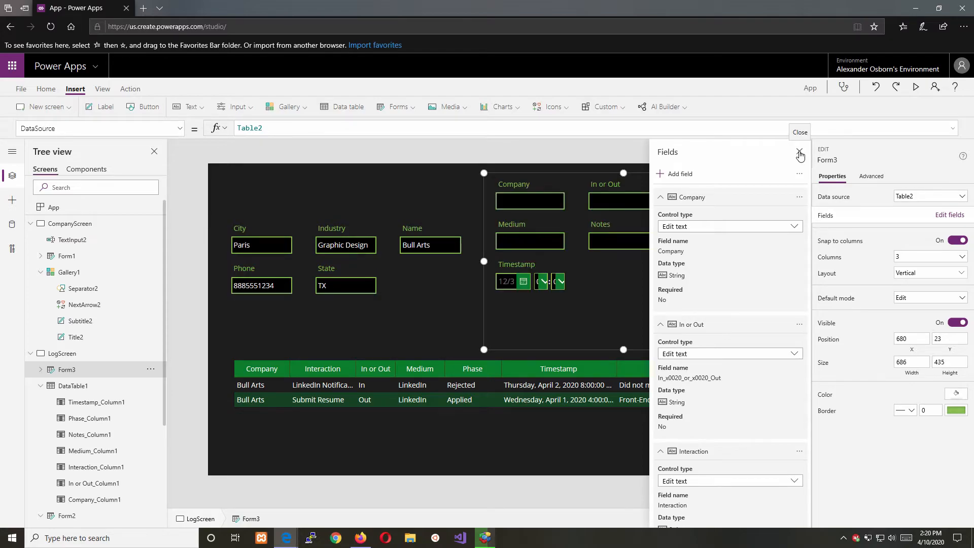
click(801, 154)
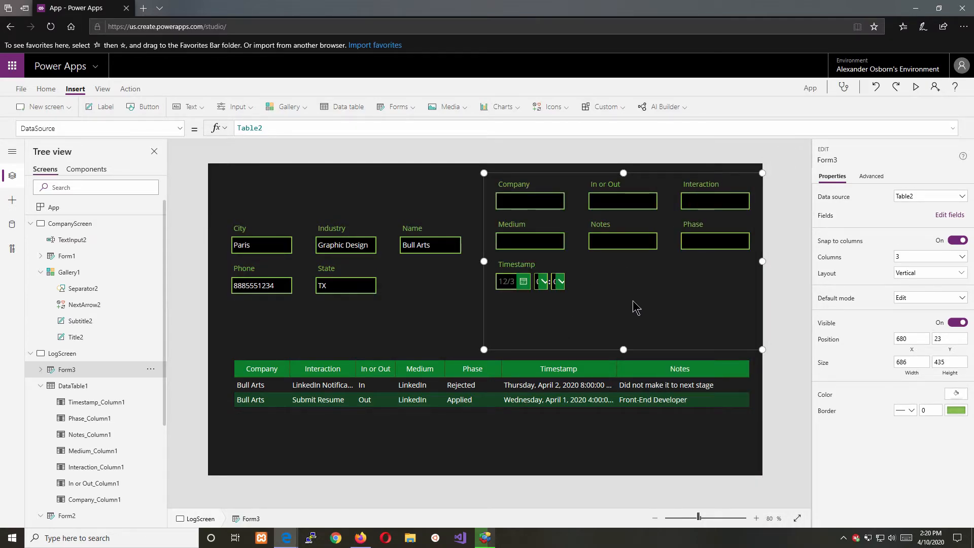
click(931, 257)
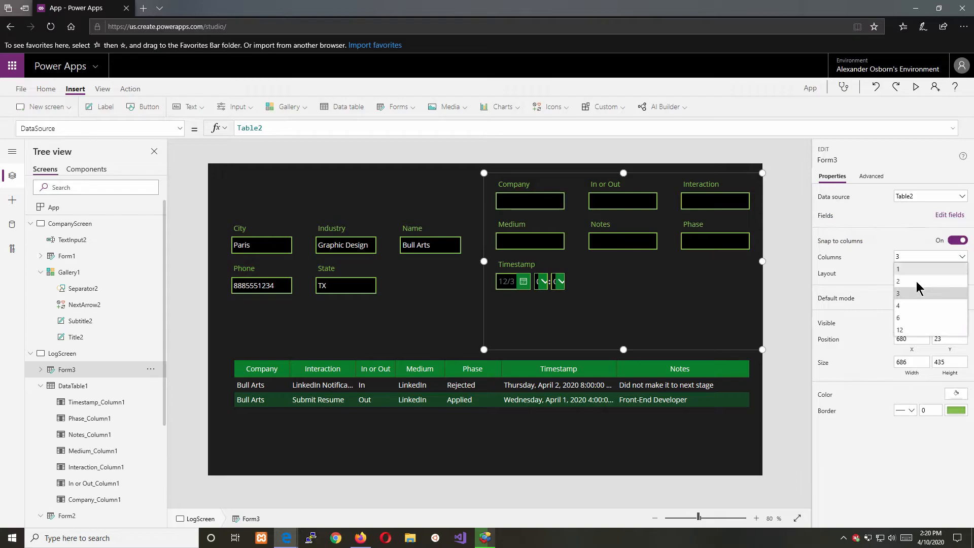
click(915, 281)
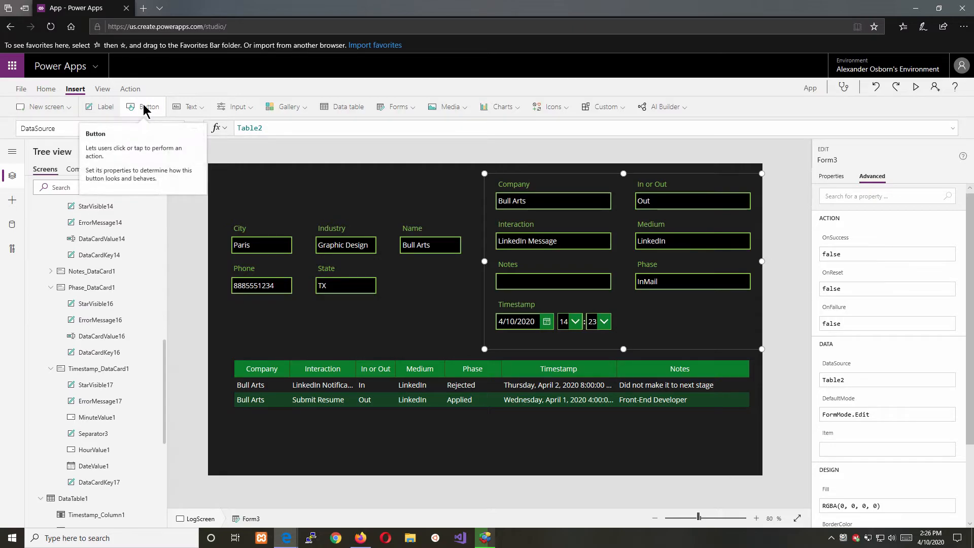
- Insert a button on LogScreen beside the entry form's upper left corner and set its OnSelect to SubmitForm(Form3)
click(160, 116)
drag(276, 188, 453, 190)
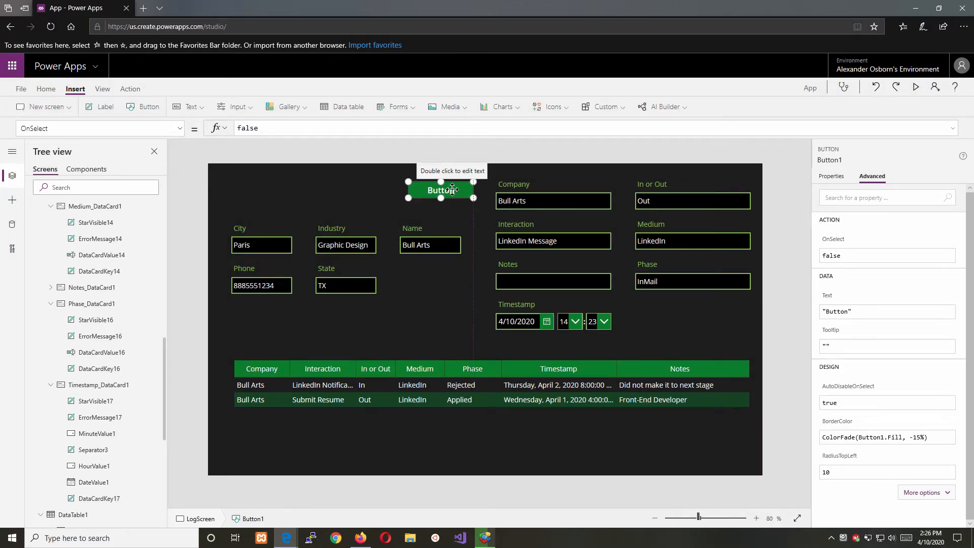
click(835, 245)
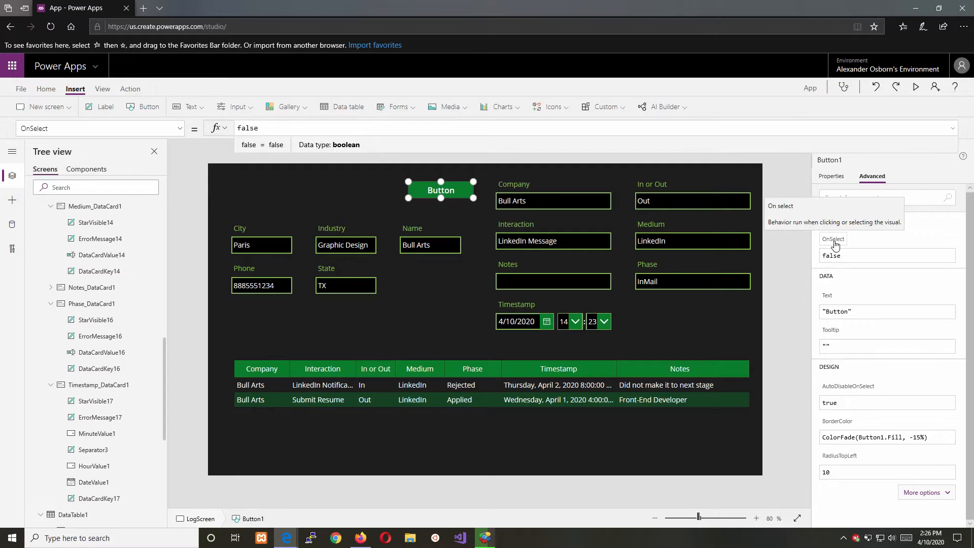
double_click(264, 128)
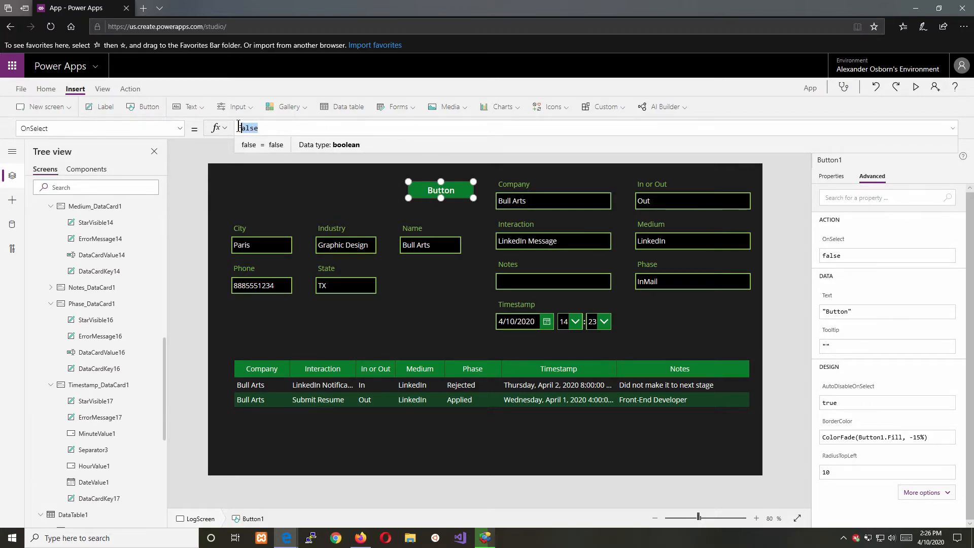
text(SubmitForm)
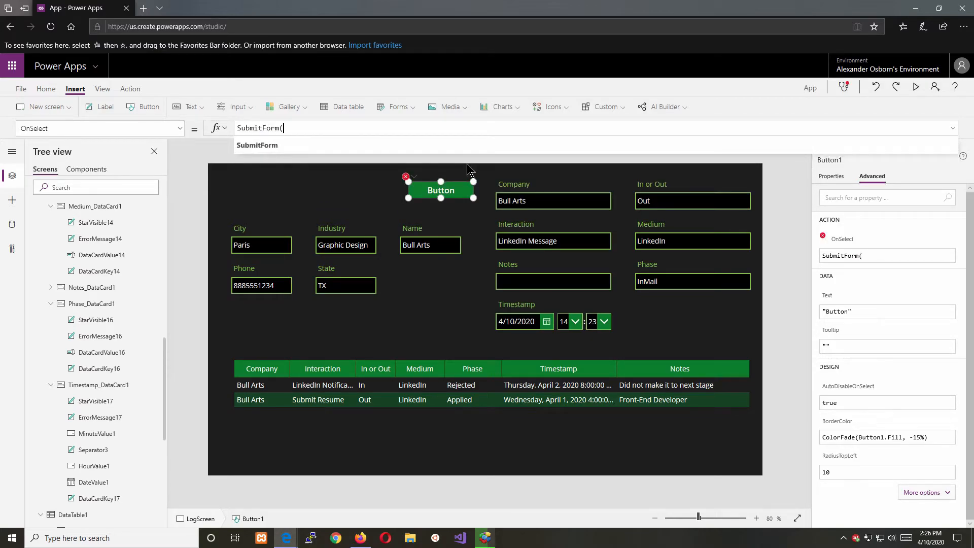
text(()
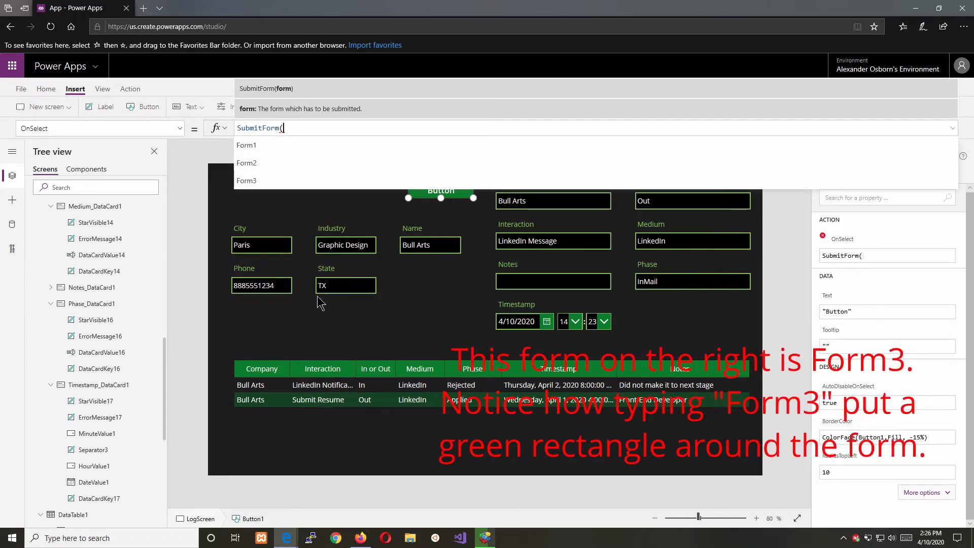
text(Form3)
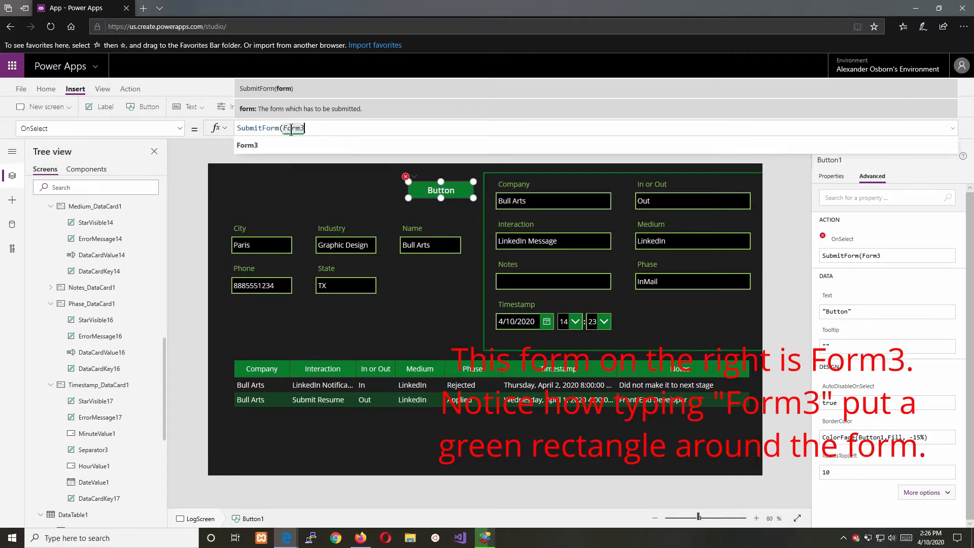
text())
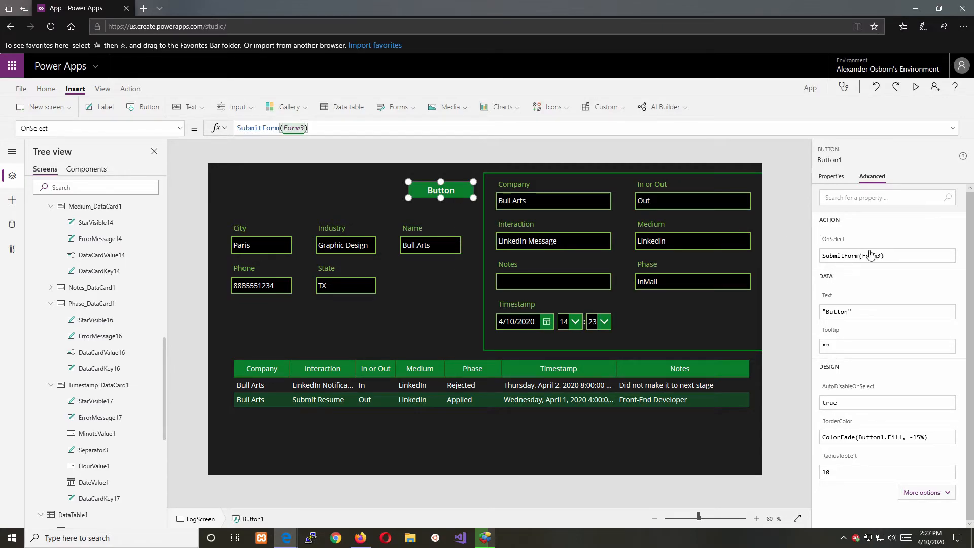
- Change the new button's text to "Submit" and briefly preview the log screen
click(845, 313)
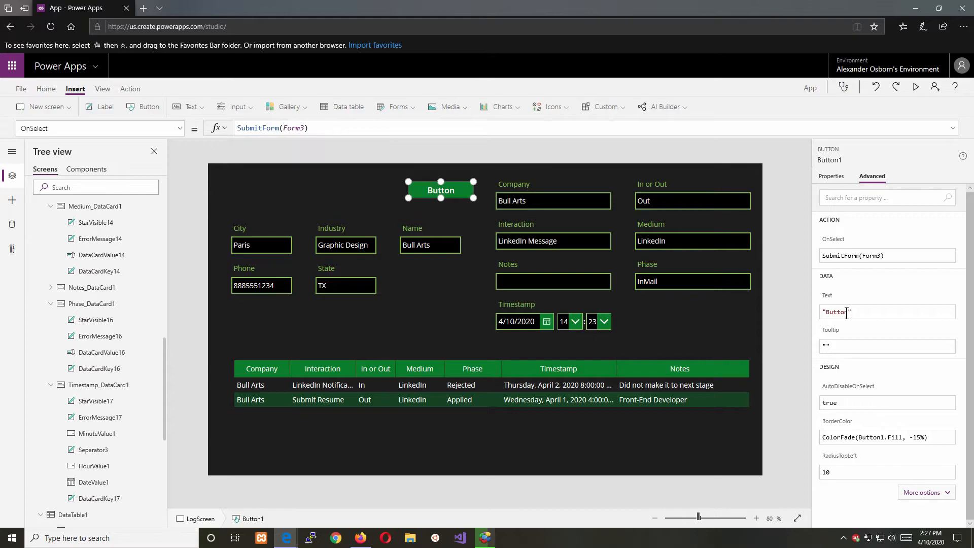
drag(837, 314, 827, 312)
text(Submit)
click(797, 328)
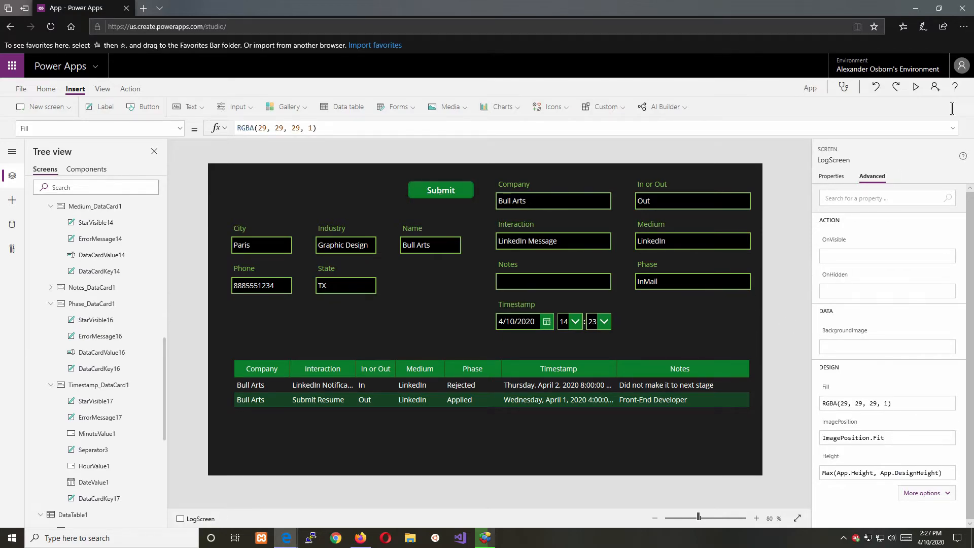
click(916, 89)
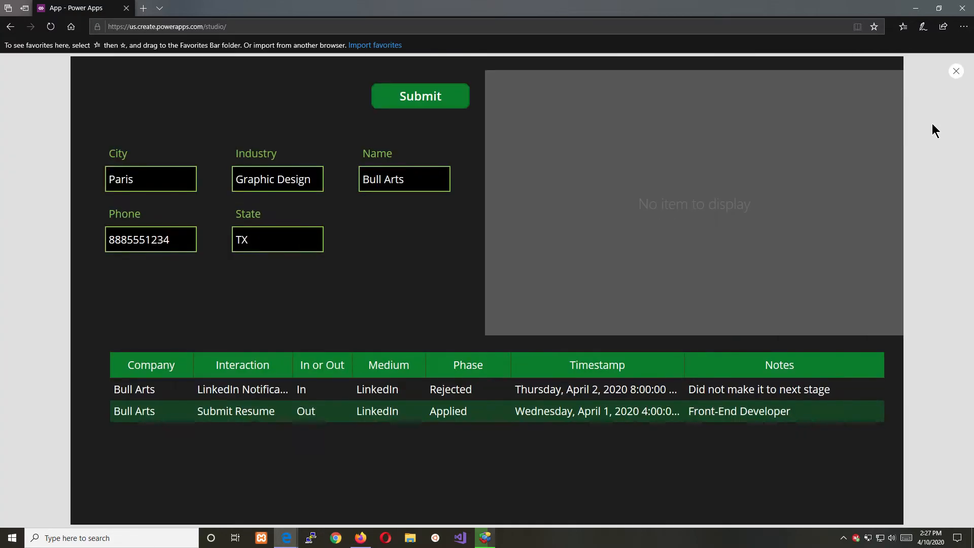
click(956, 72)
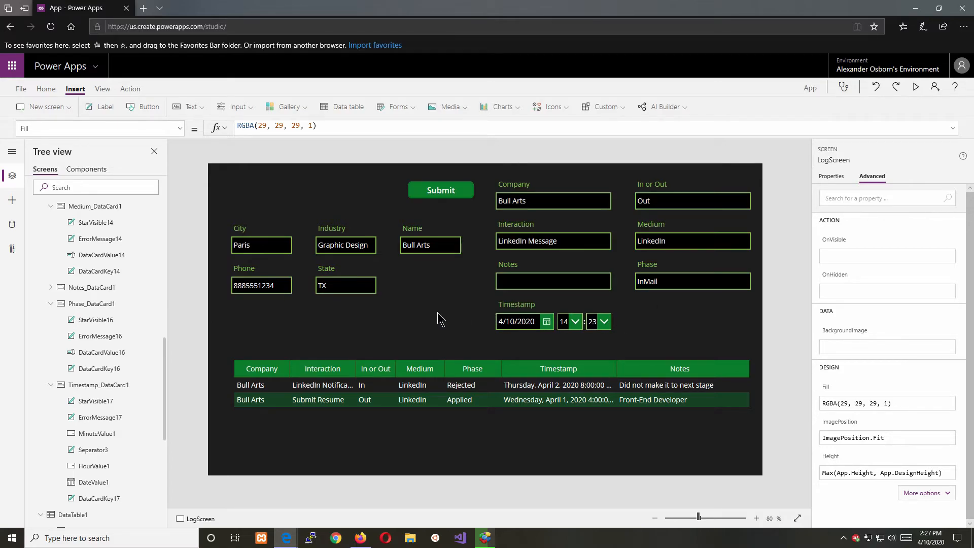
- Insert a button on CompanyScreen above the right end of the company details form
scroll(75, 274, up, 10)
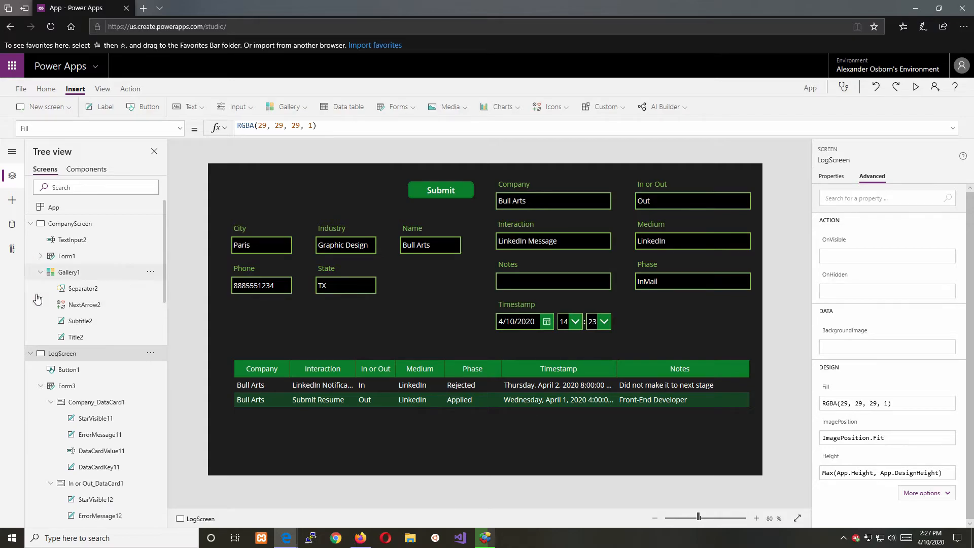
click(77, 228)
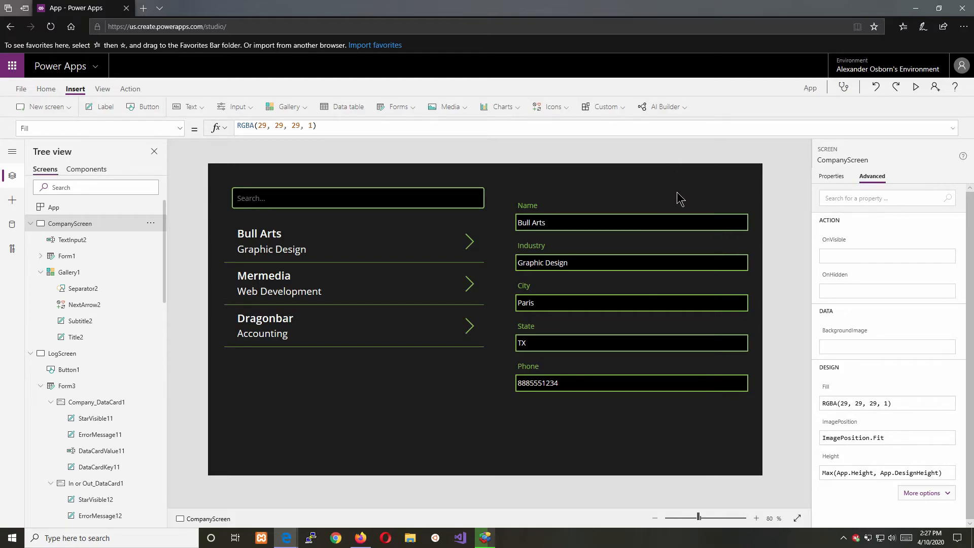
click(146, 108)
drag(288, 203, 721, 190)
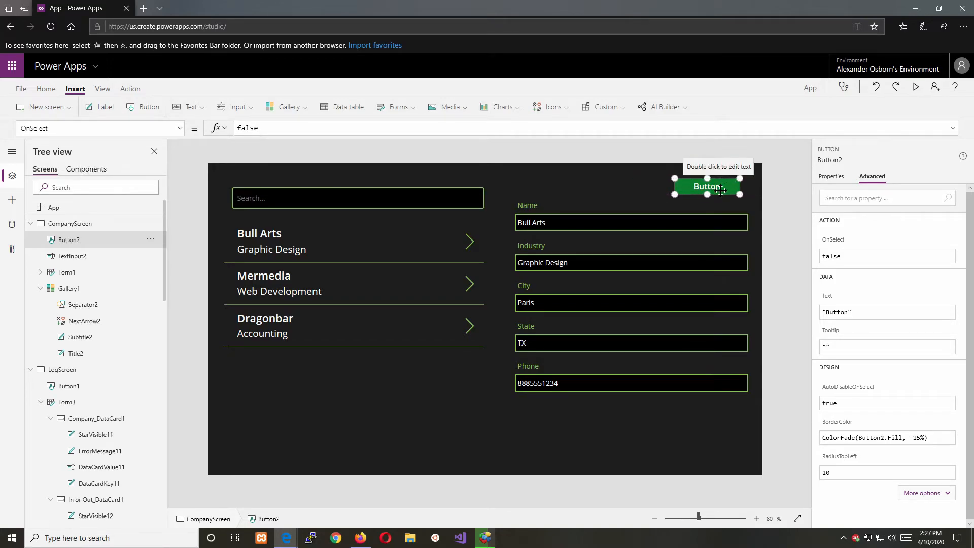
- Set the CompanyScreen button's text to "New Log Entry"
click(851, 312)
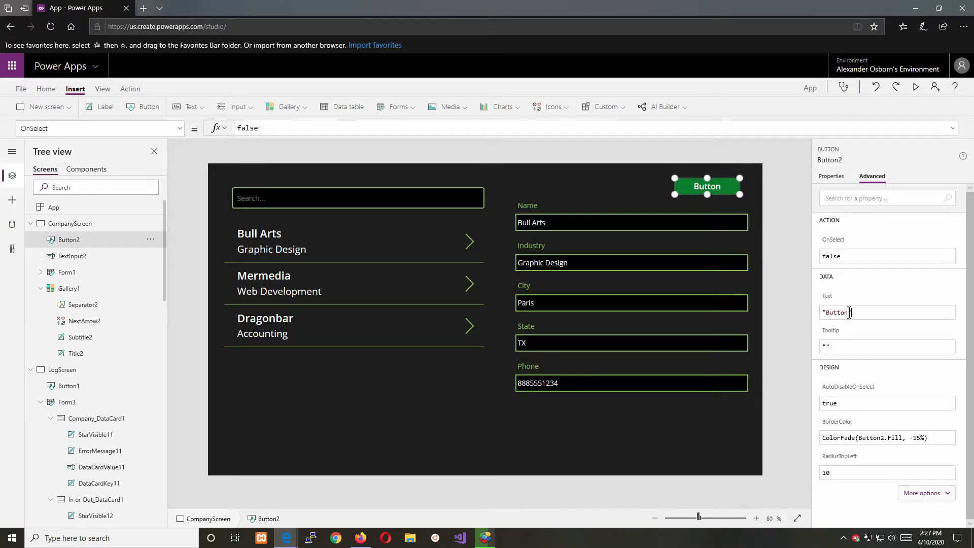
key(BackSpace)
key(BackSpace)
key(BackSpace)
key(BackSpace)
key(BackSpace)
text(New Log Entry)
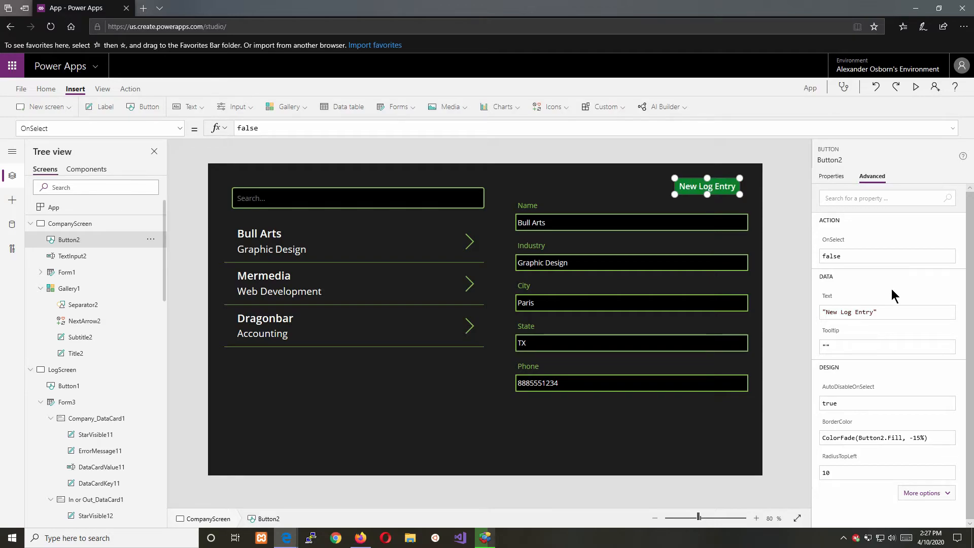
- Replace the New Log Entry button's OnSelect formula with Navigate(LogScreen);
click(842, 255)
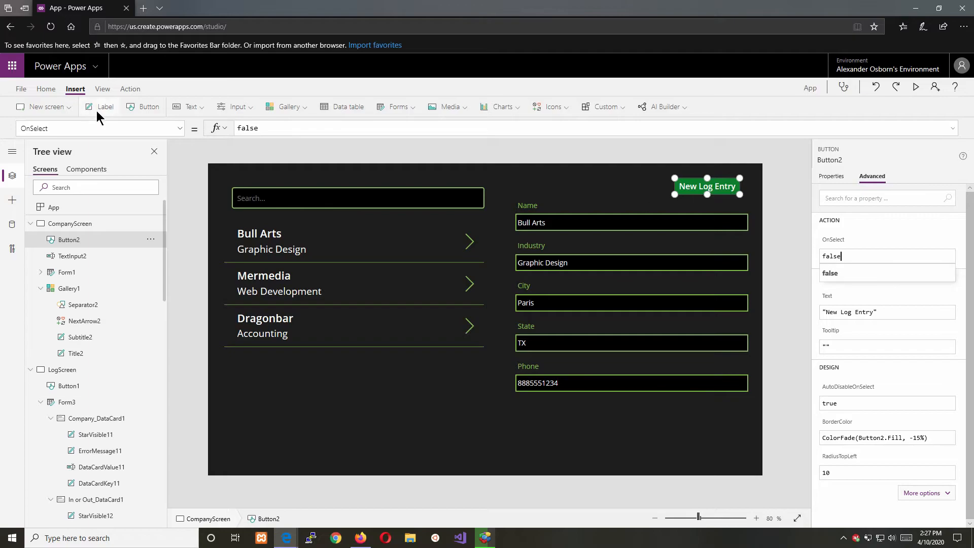
click(265, 127)
key(BackSpace)
key(BackSpace)
key(BackSpace)
key(BackSpace)
key(BackSpace)
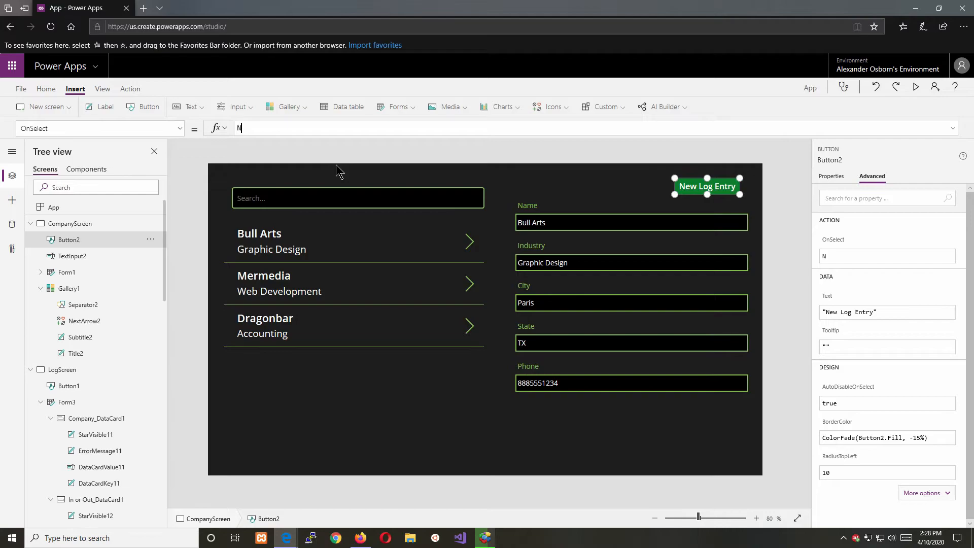
text(Naviga)
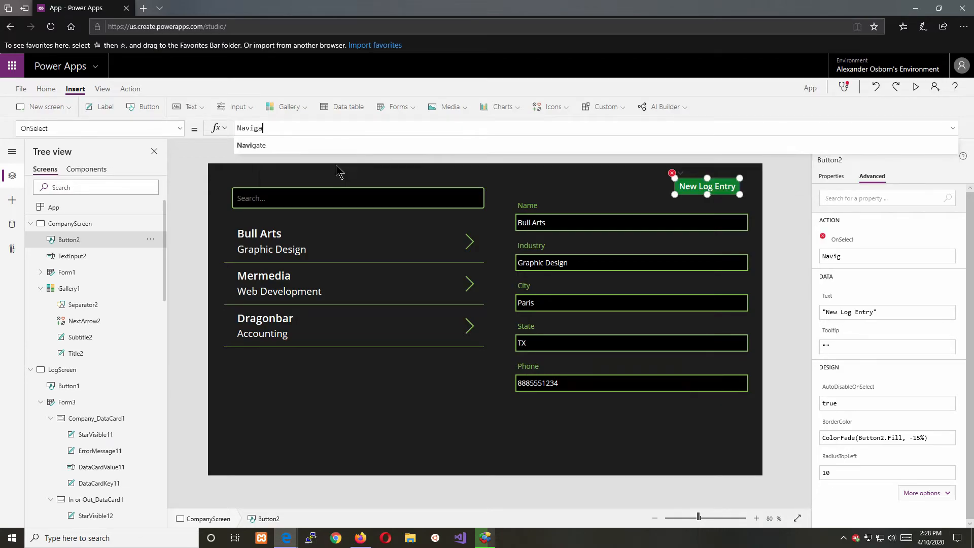
text(te()
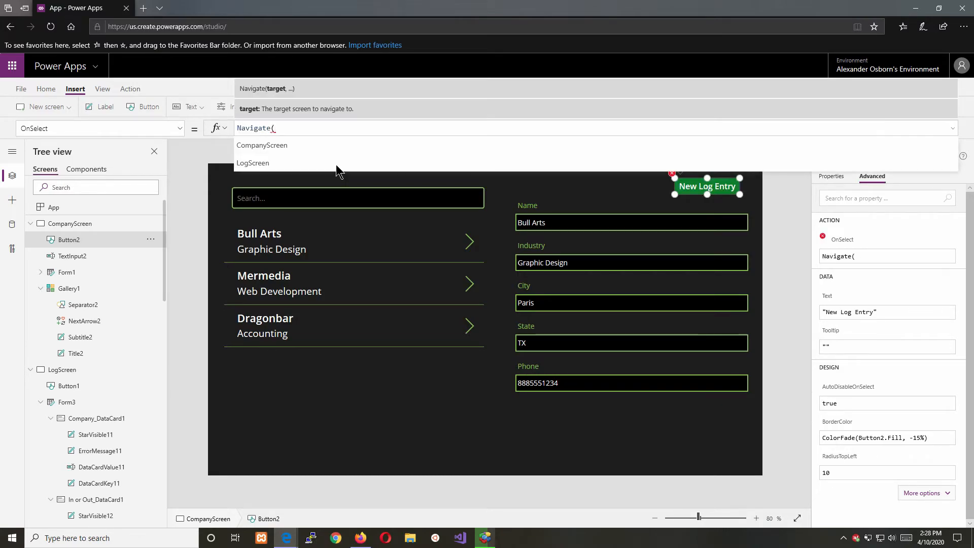
text(LogScreen);)
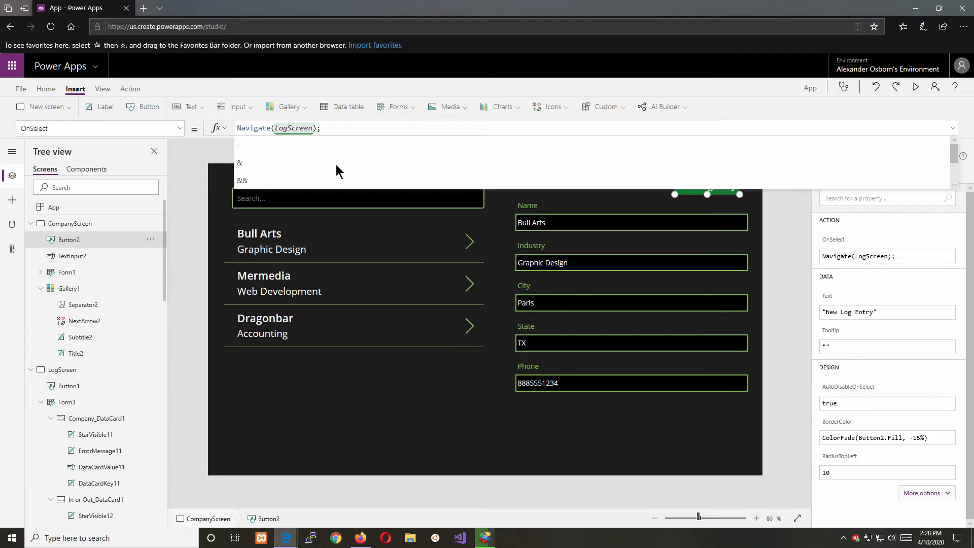
- Append NewForm(Form3); to the New Log Entry button's OnSelect formula
text(Ne)
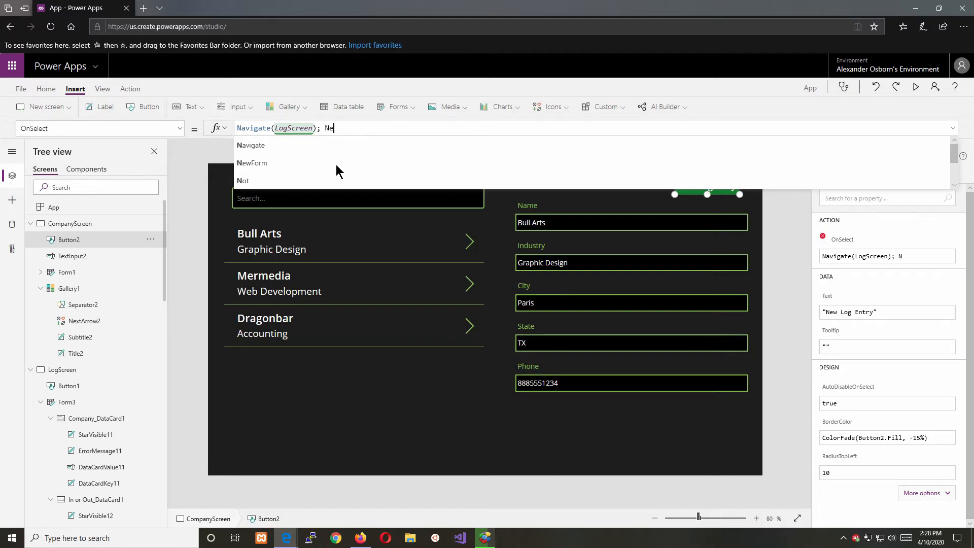
text(w)
click(336, 162)
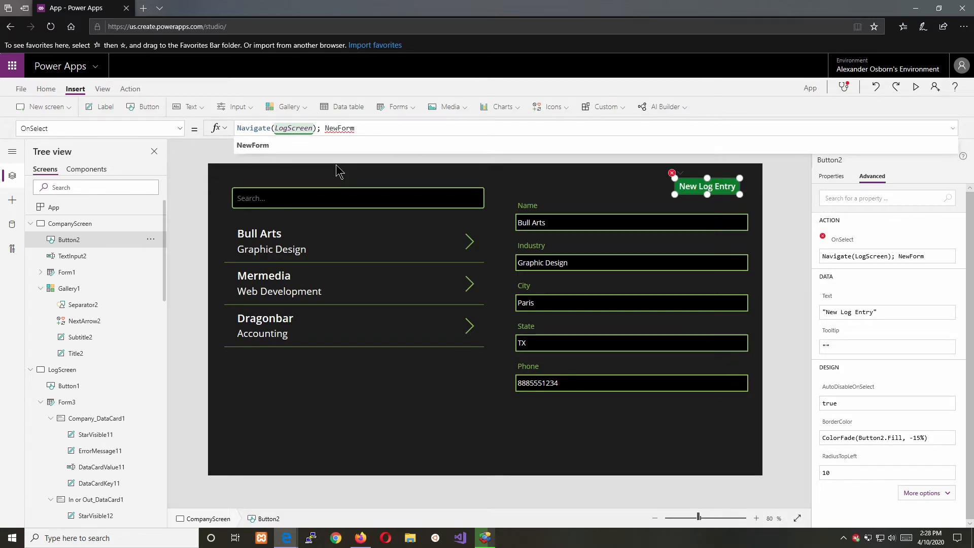
key(Down)
key(Down)
key(Down)
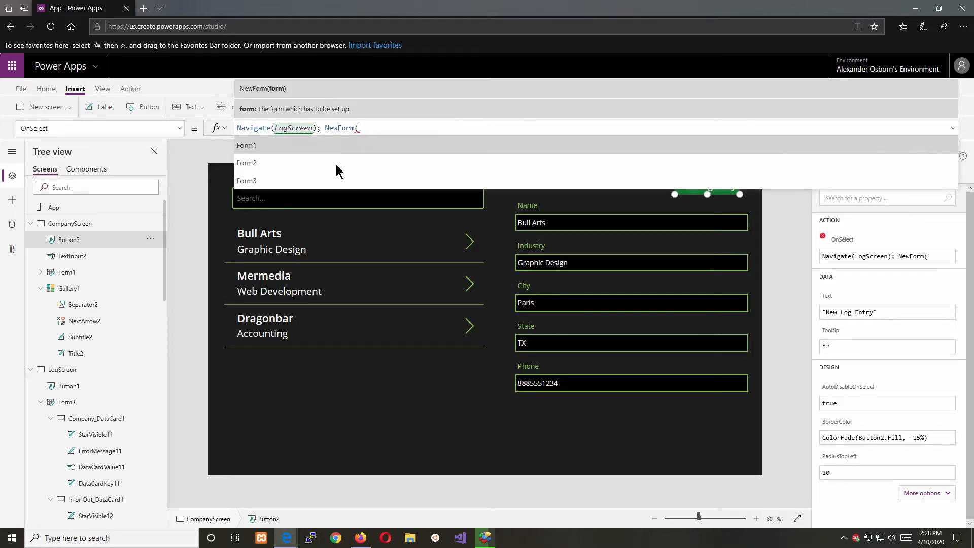
key(Tab)
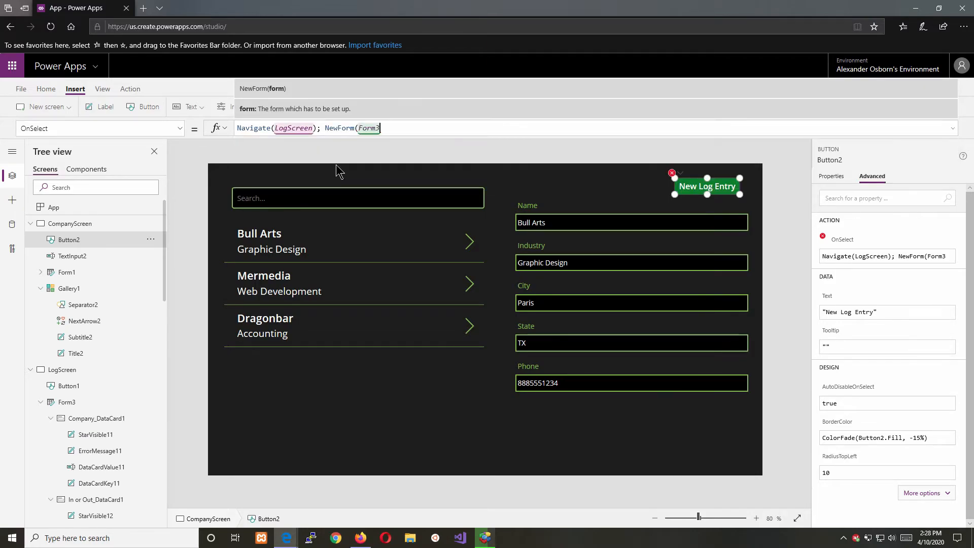
text();)
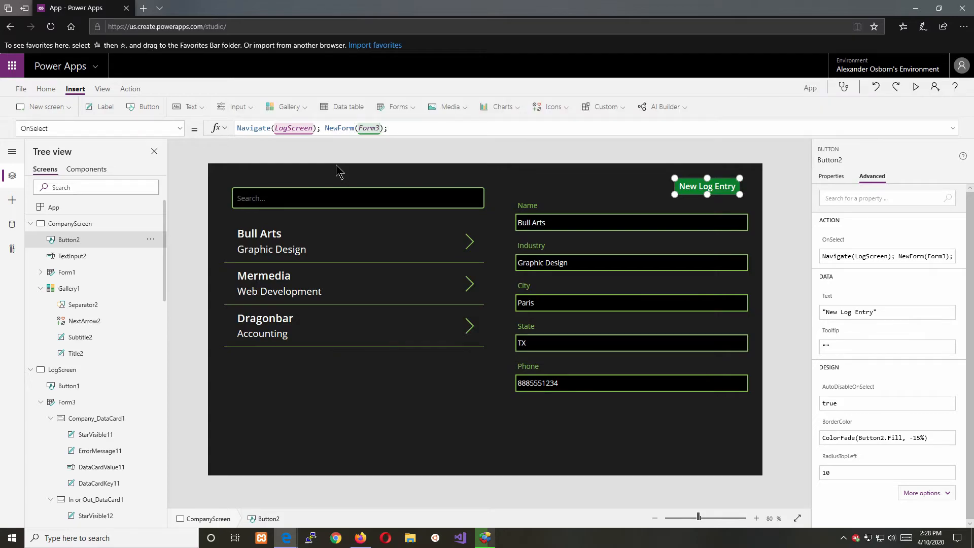
- Preview the app, start a new log entry for Bull Arts, enter TEST as its notes and submit it
click(916, 89)
click(818, 96)
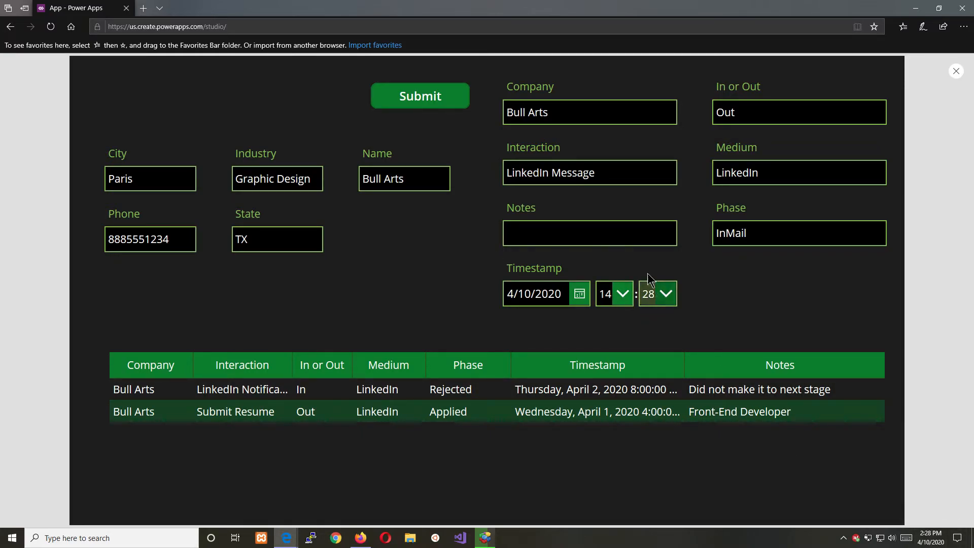
click(598, 235)
text(T)
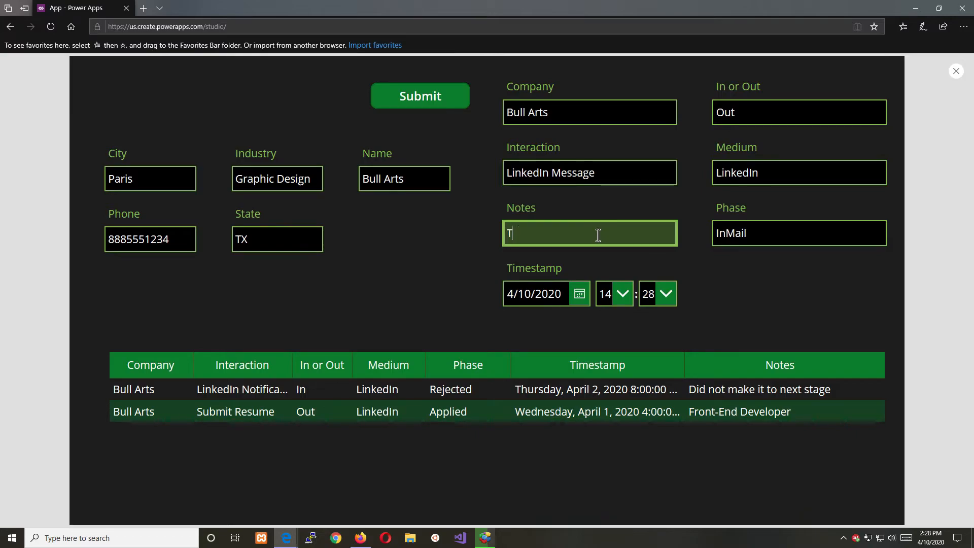
key(BackSpace)
key(BackSpace)
key(BackSpace)
text(TEST)
click(426, 103)
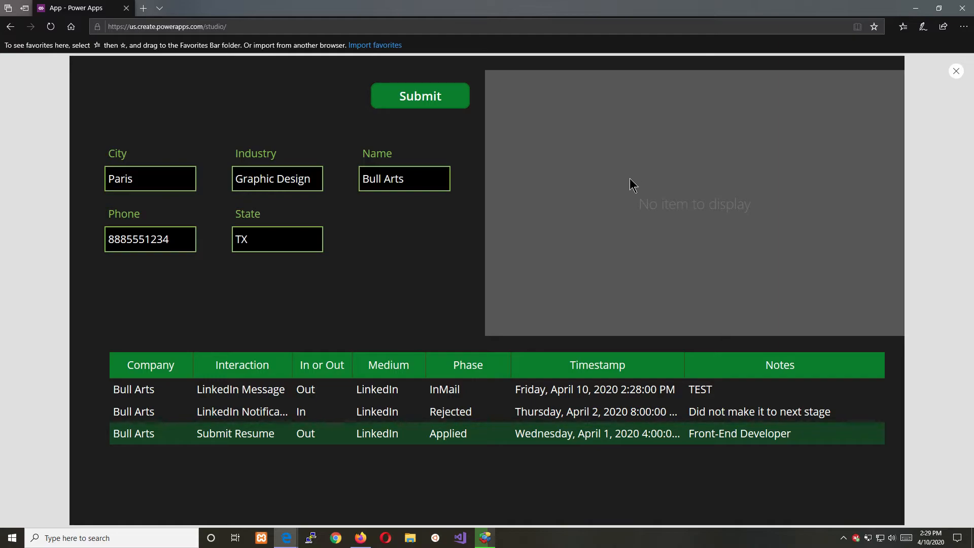
click(340, 388)
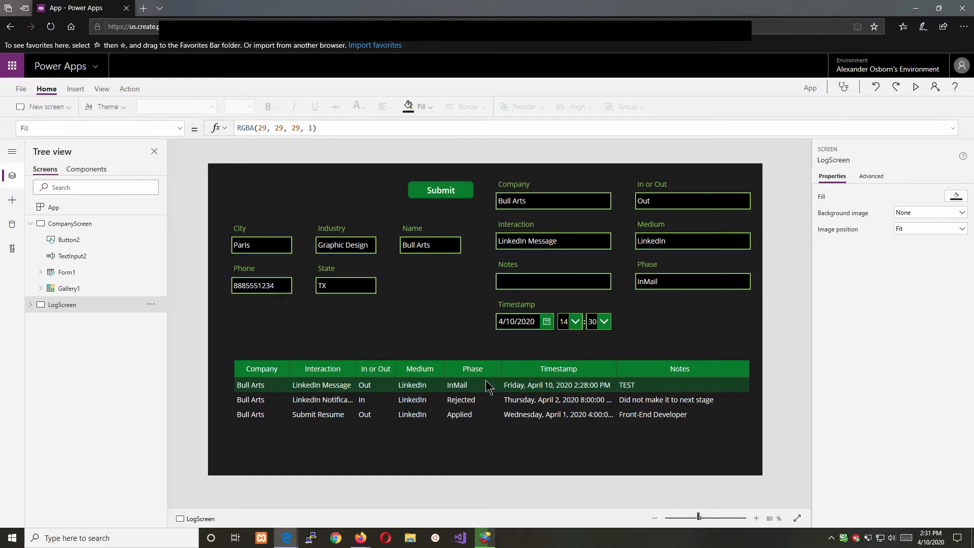
- Switch to the Dummy Job Tracker workbook in Excel and check the TEST entry's timestamp on the Records sheet
drag(973, 55, 448, 55)
click(531, 52)
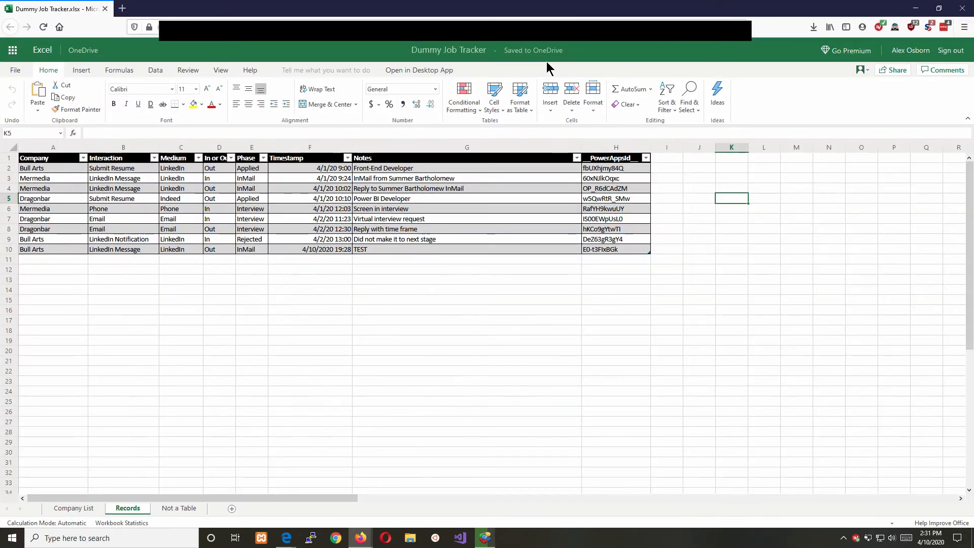
click(286, 250)
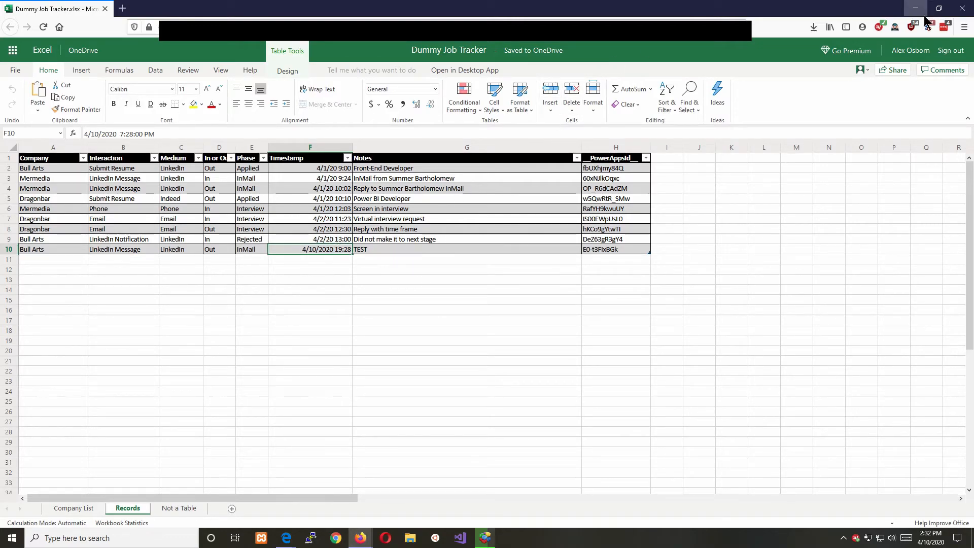
click(966, 7)
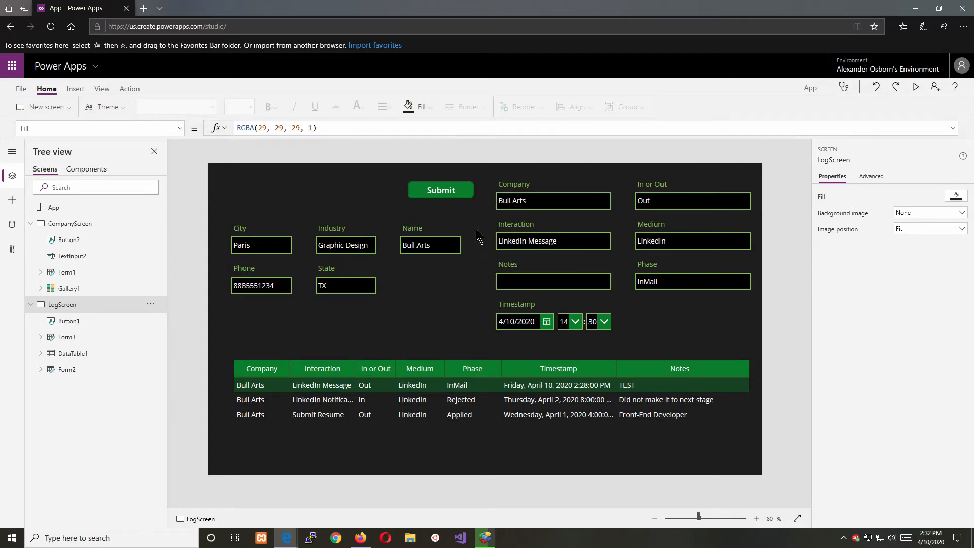
- Append NewForm(Form3); after SubmitForm(Form3) in the Submit button's OnSelect formula on LogScreen
click(450, 192)
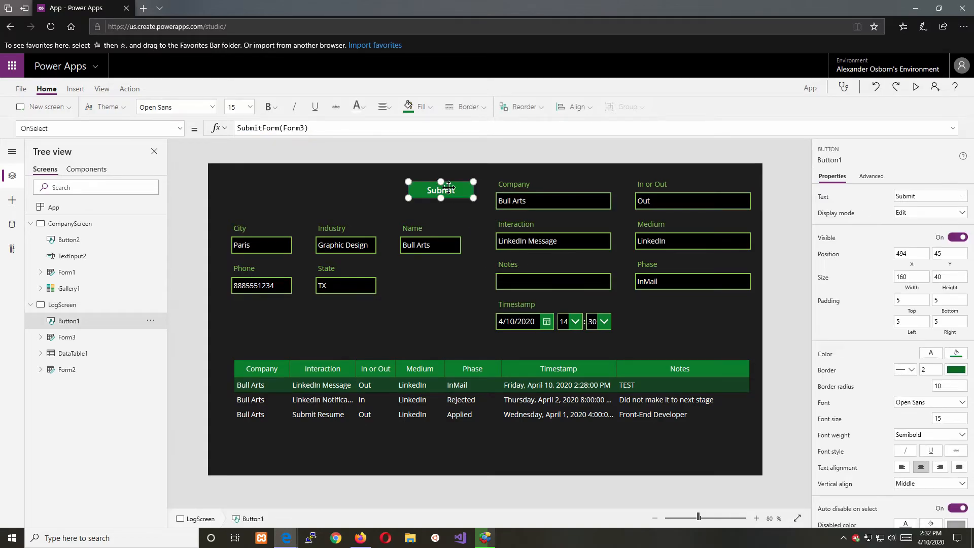
click(314, 127)
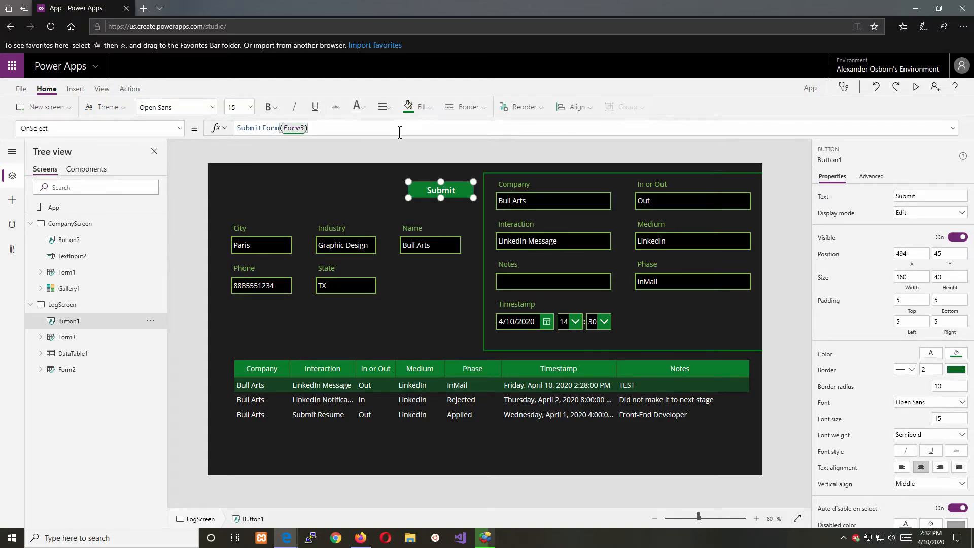
text(;)
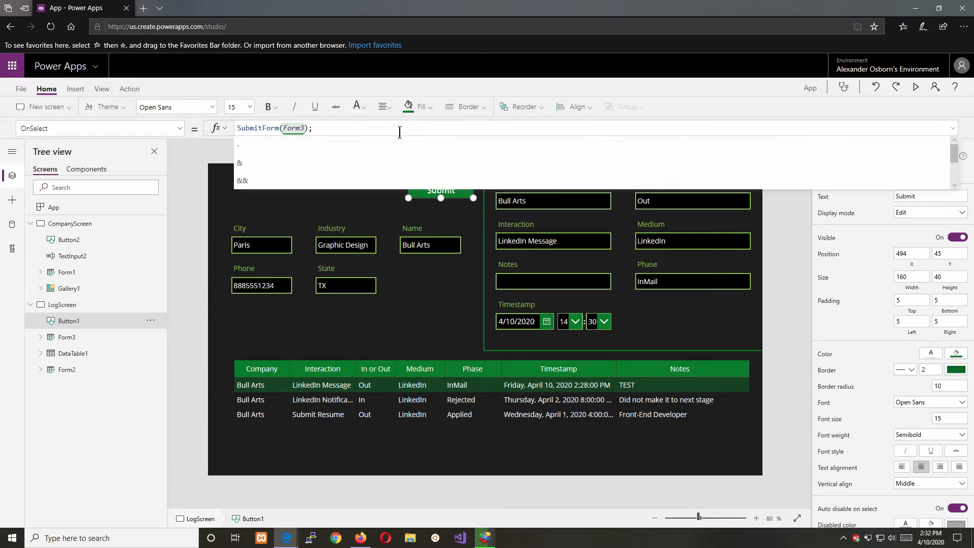
text( NewForm()
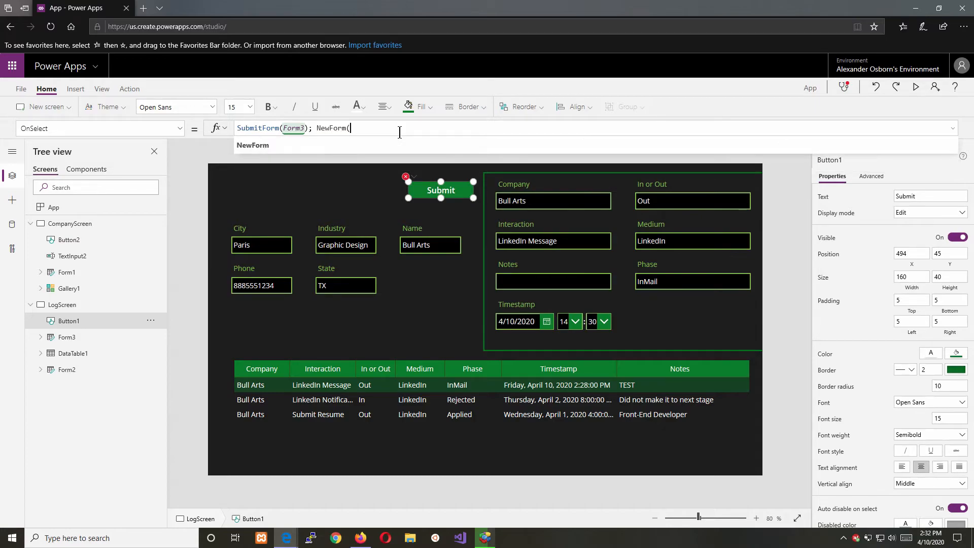
key(Down)
key(Down)
key(Down)
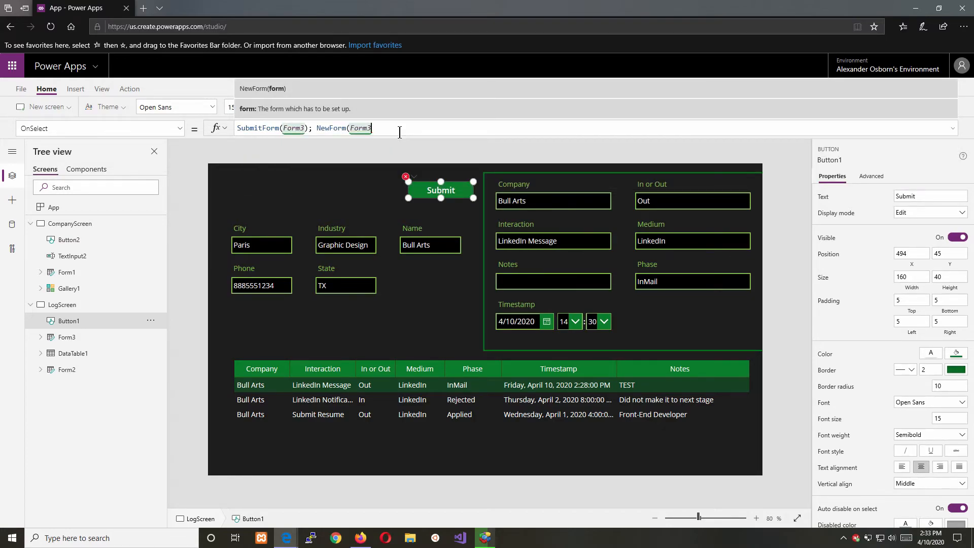
text();)
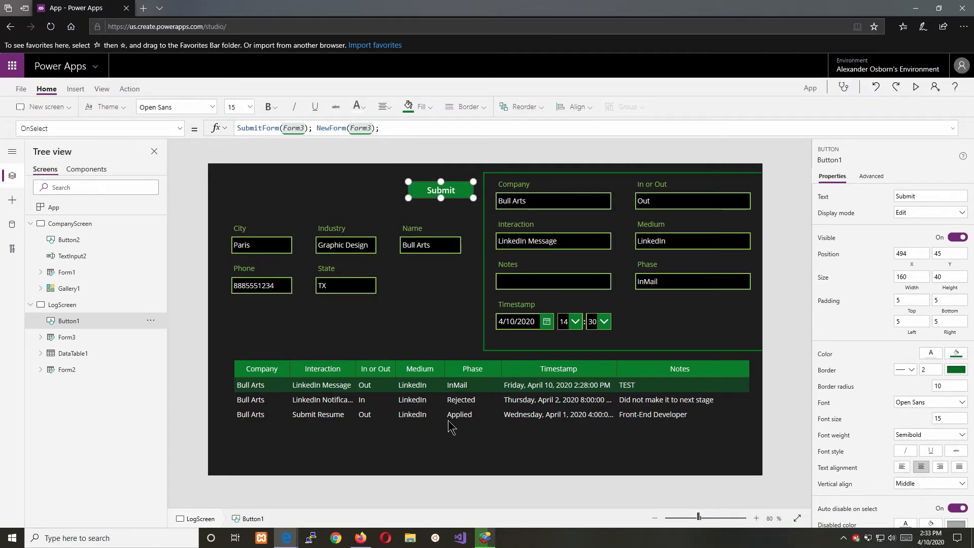
click(456, 322)
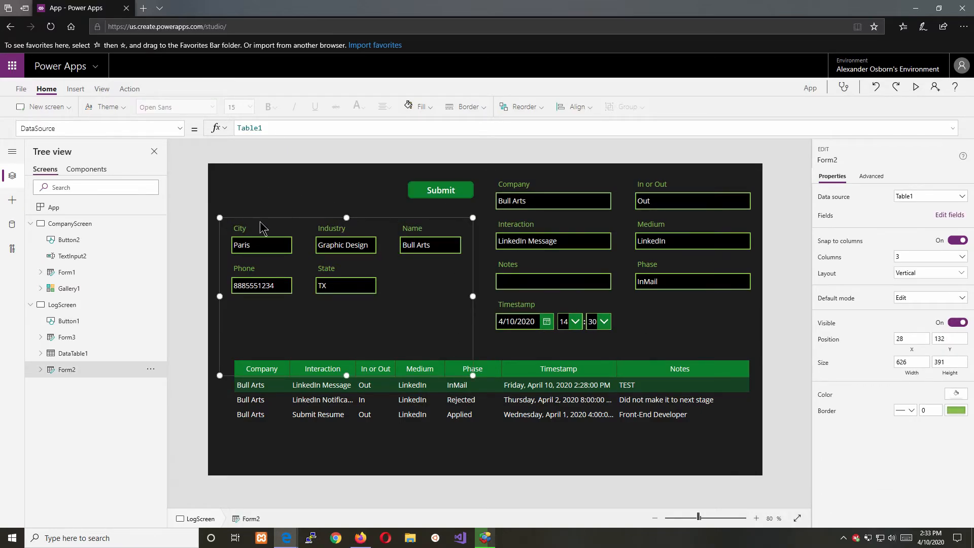
- Insert a Newspaper icon on LogScreen
click(264, 199)
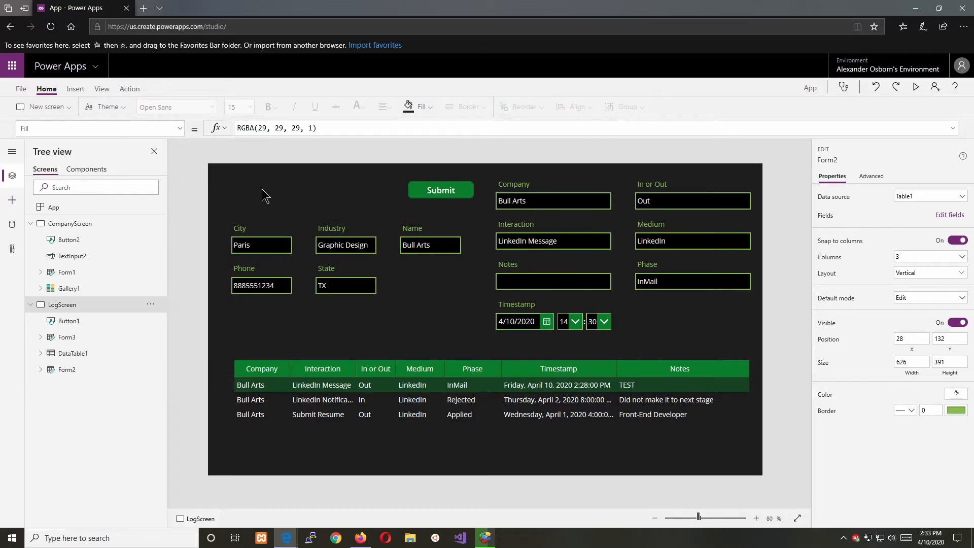
click(75, 88)
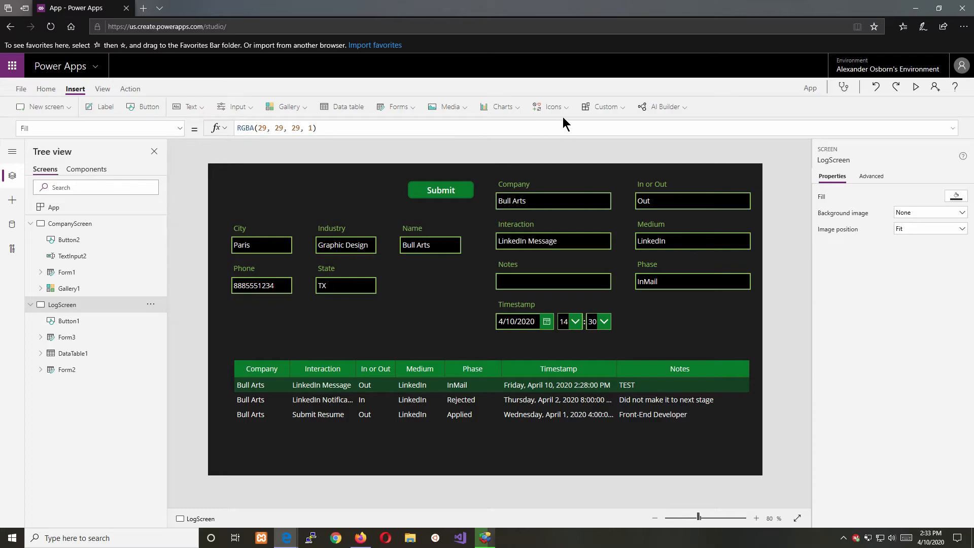
click(553, 105)
scroll(549, 180, down, 10)
scroll(549, 183, down, 15)
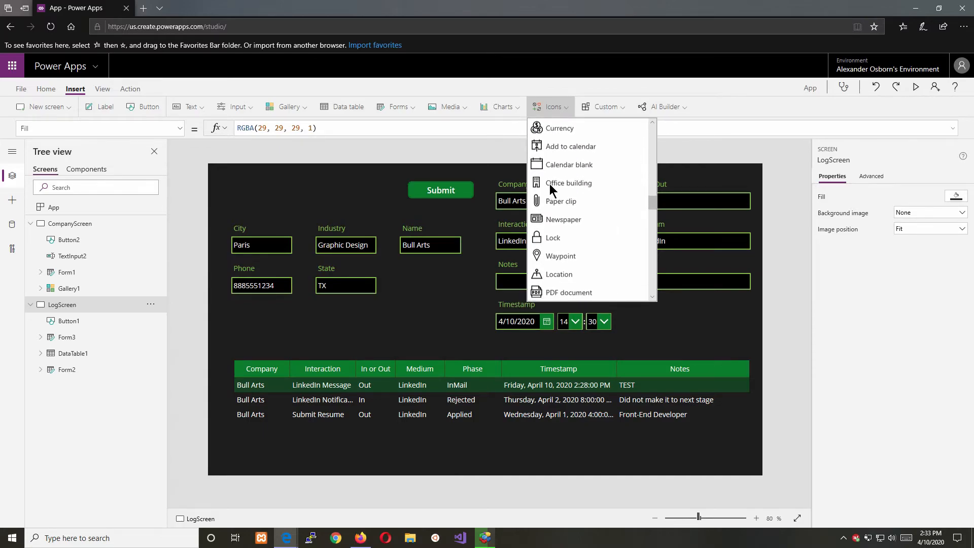
click(559, 219)
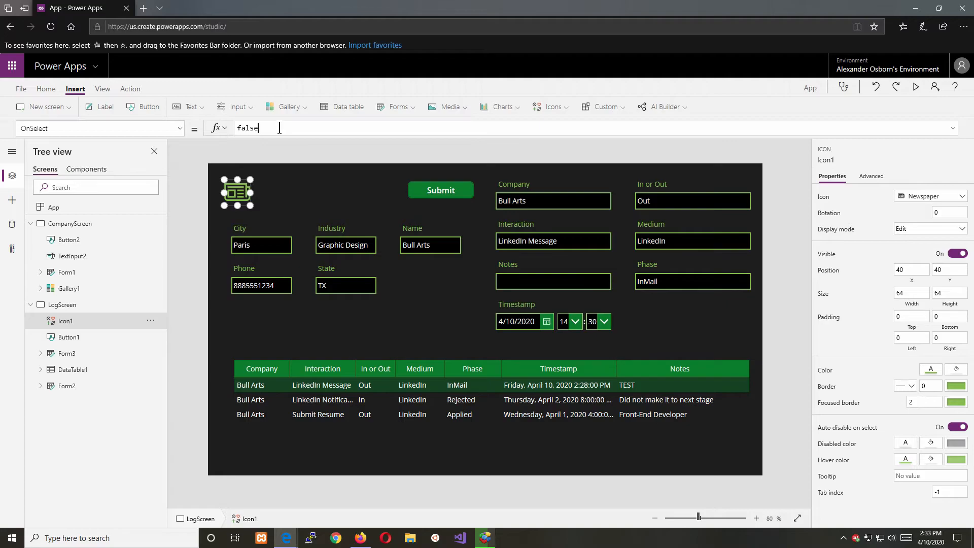
- Replace the newspaper icon's OnSelect formula with Navigate(CompanyScreen)
drag(279, 128, 208, 132)
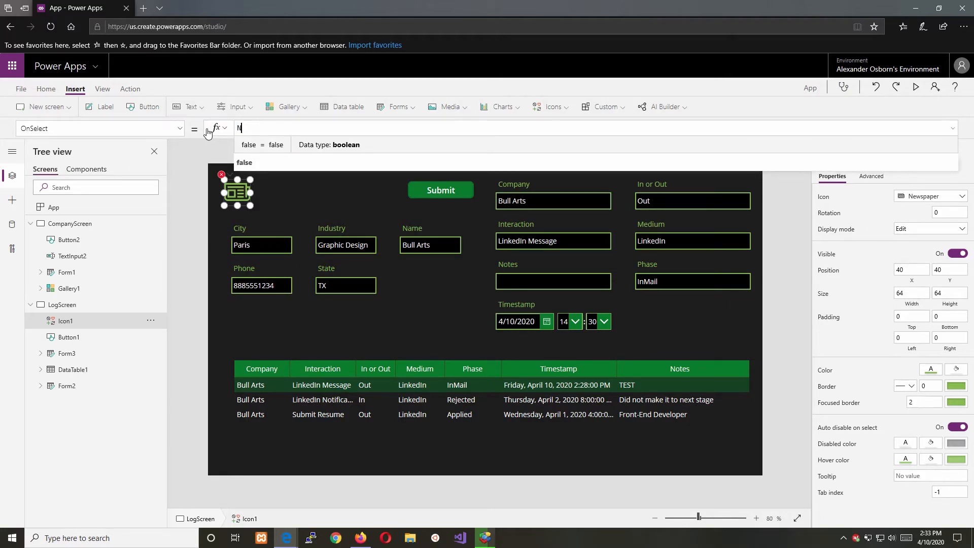
text(Na)
key(Tab)
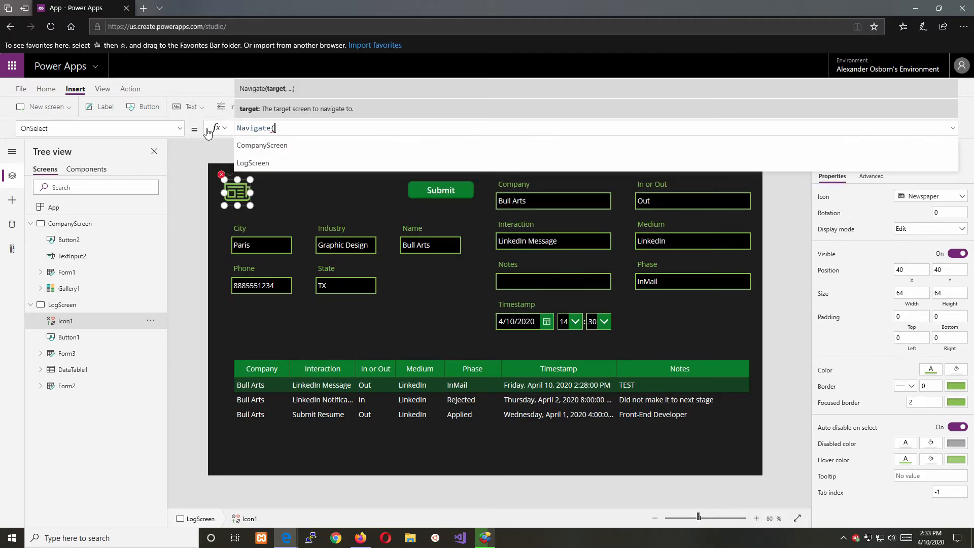
key(Tab)
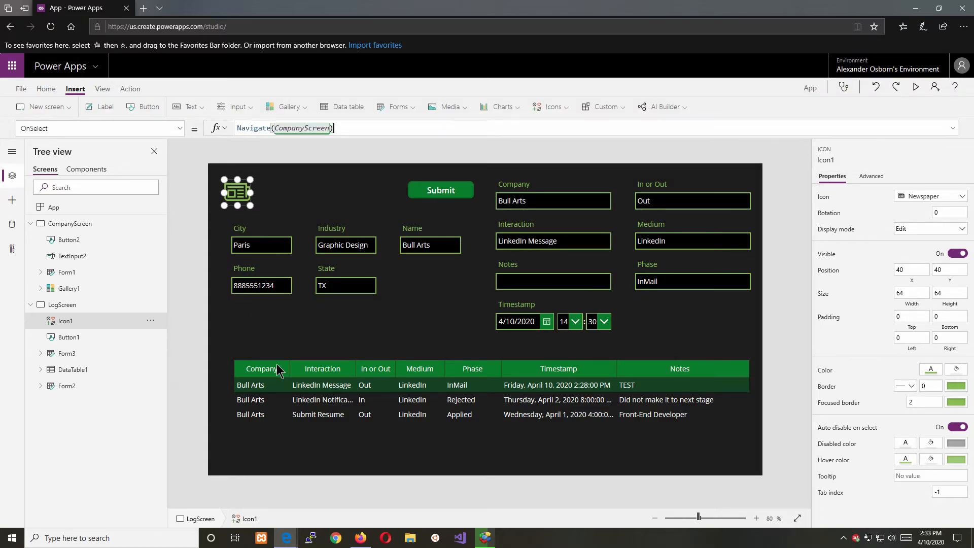
click(257, 332)
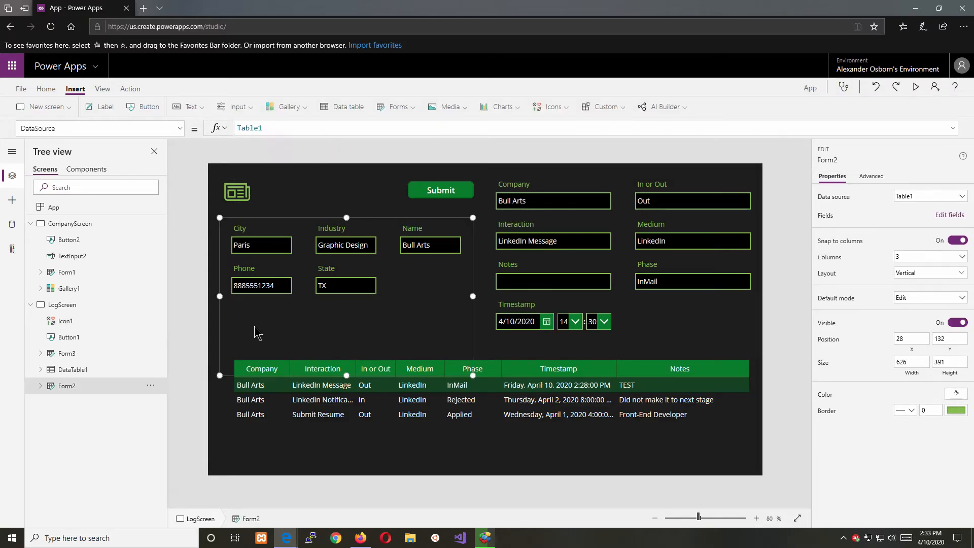
- Add a button to CompanyScreen below the Phone field at about X 912, Y 600 and set its text to Edit Company
click(66, 224)
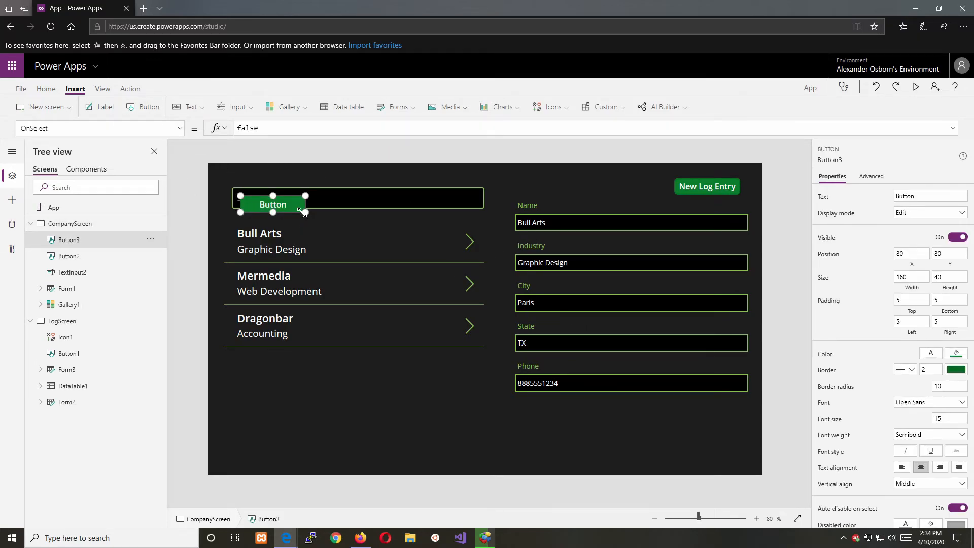
drag(293, 201, 631, 412)
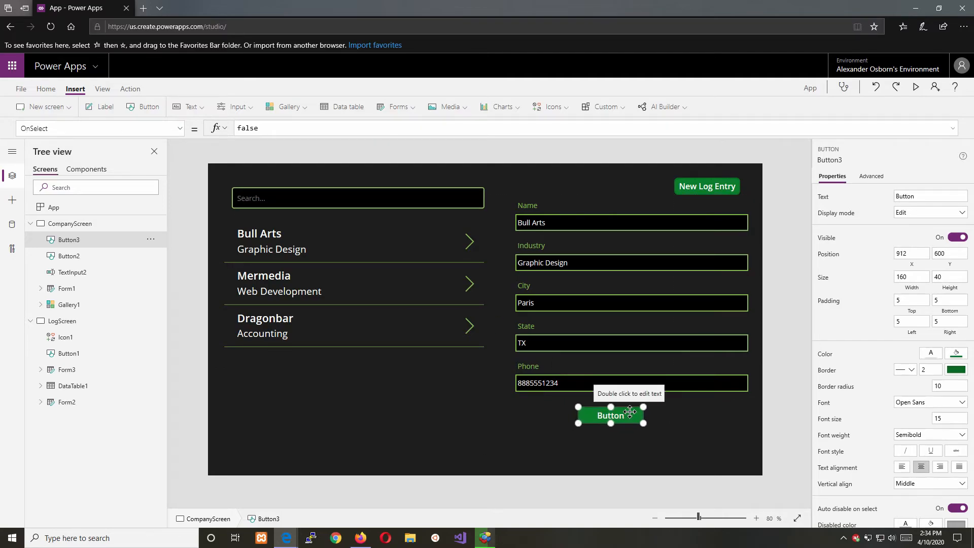
drag(929, 195, 892, 199)
text(Edit Com)
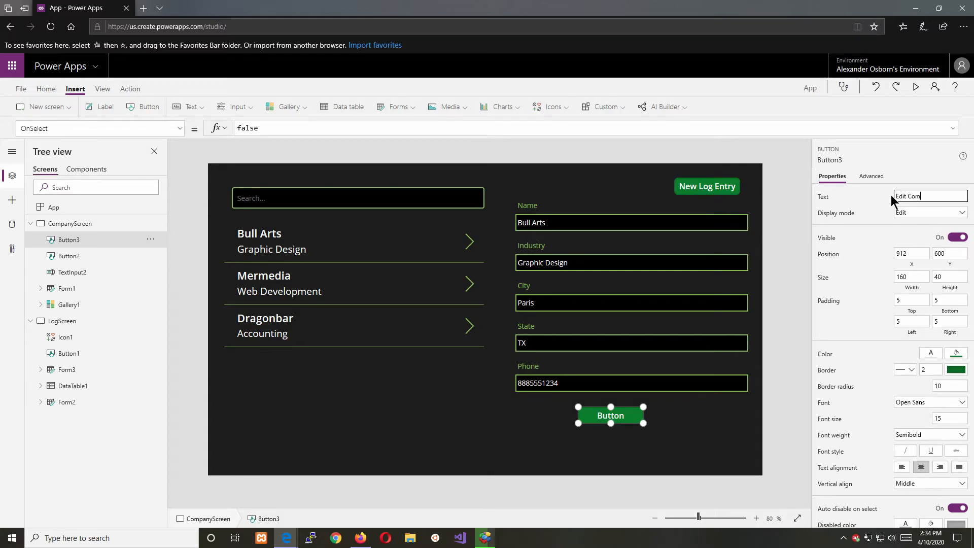
text(pany)
click(870, 202)
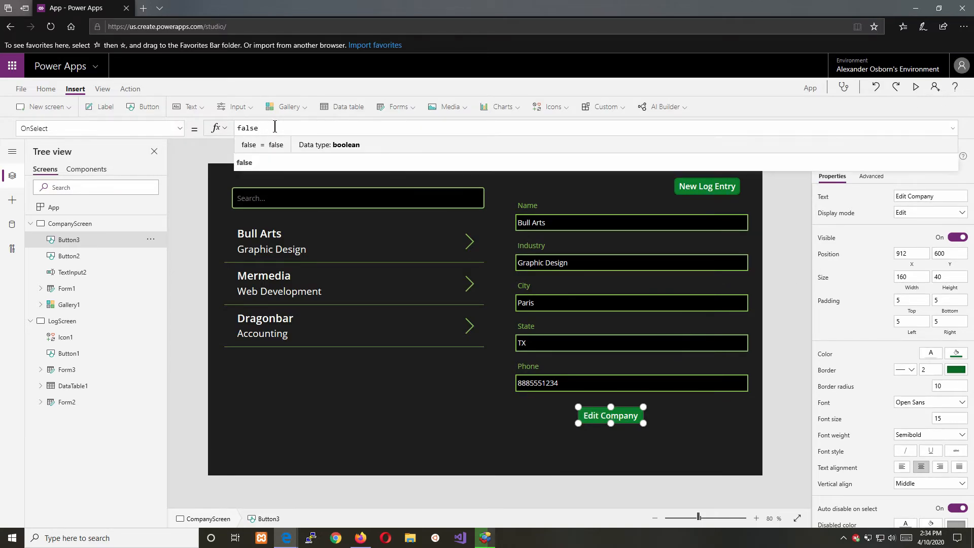
- Replace the Edit Company button's OnSelect formula with SubmitForm(Form1)
key(BackSpace)
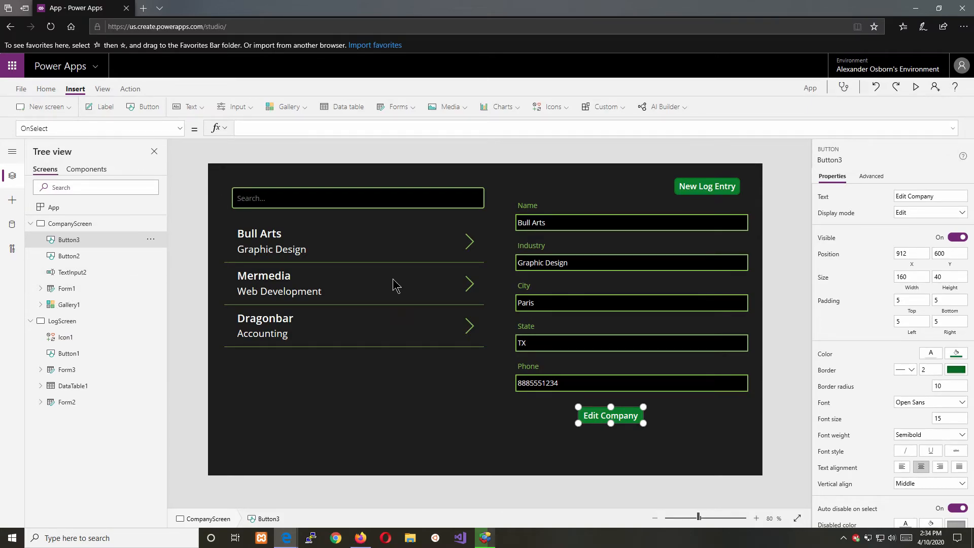
text(Sub)
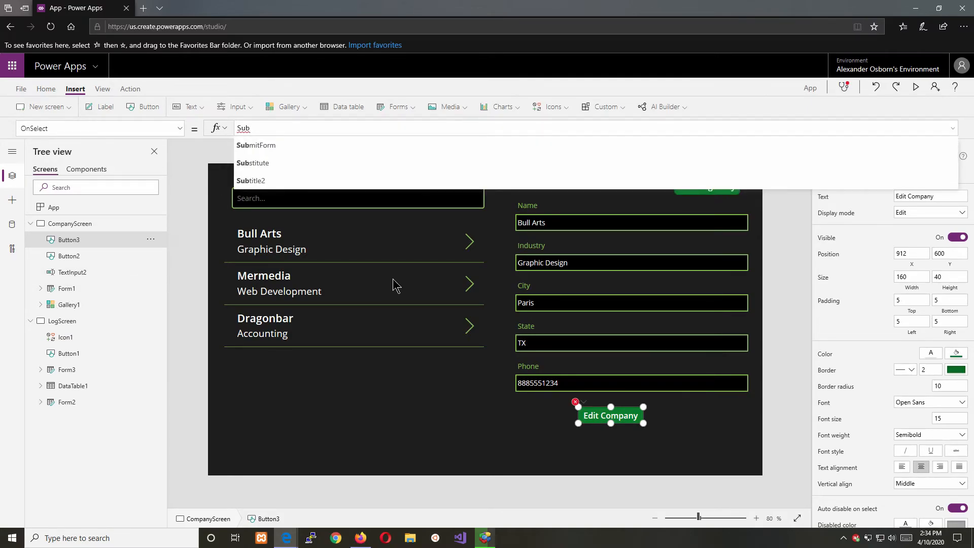
key(Down)
key(Tab)
text(Form)
key(Down)
key(Down)
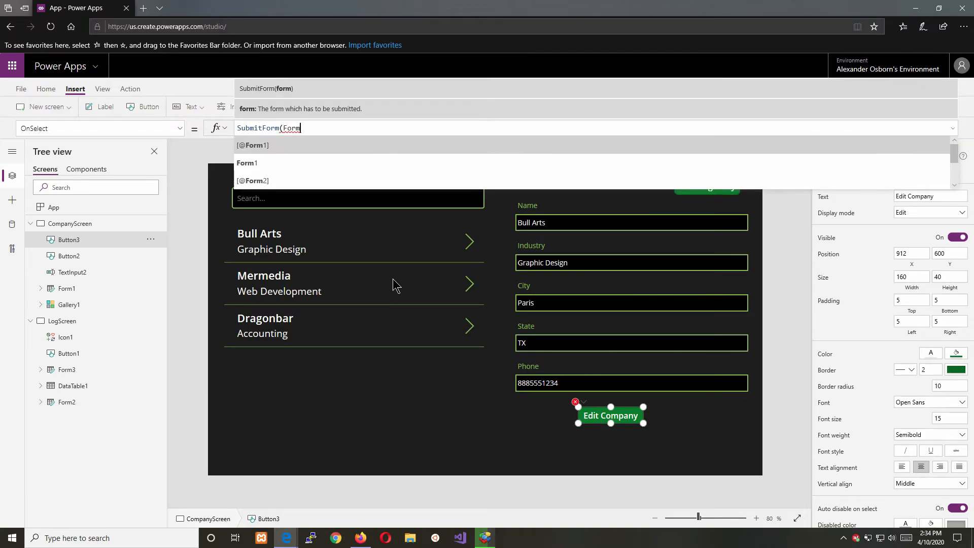
key(Tab)
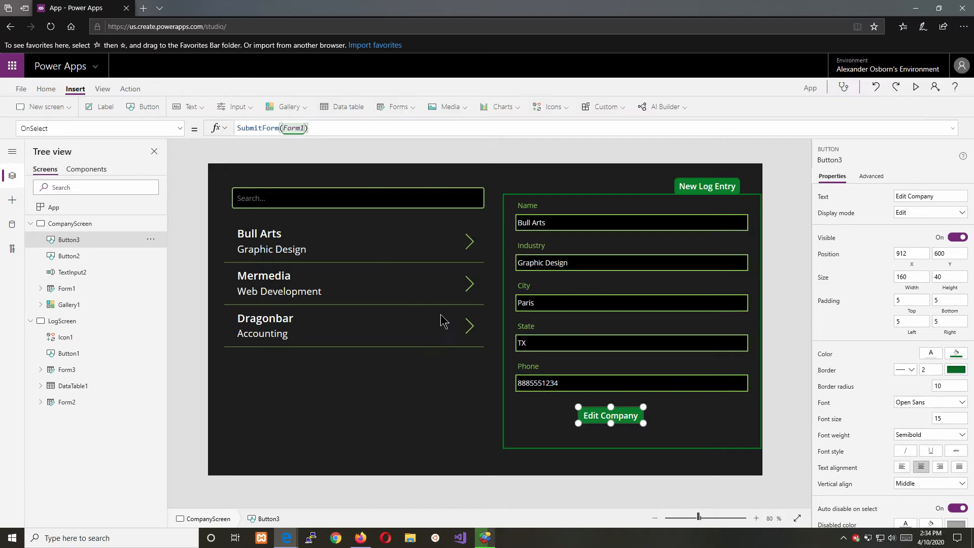
click(544, 421)
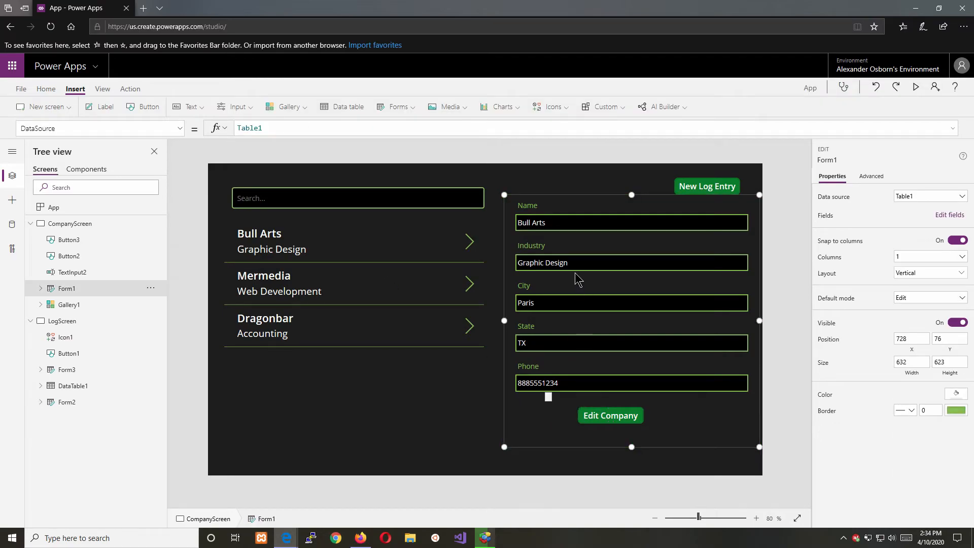
- Preview the app, change the Bull Arts company name to Bull Artsy, submit it with Edit Company and close the preview
click(560, 229)
click(559, 225)
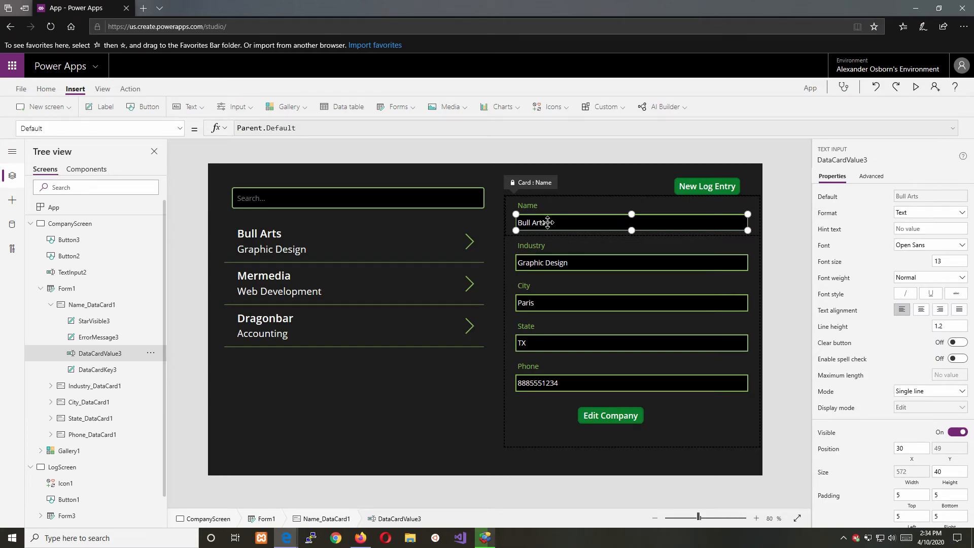
click(916, 87)
click(594, 146)
text(y)
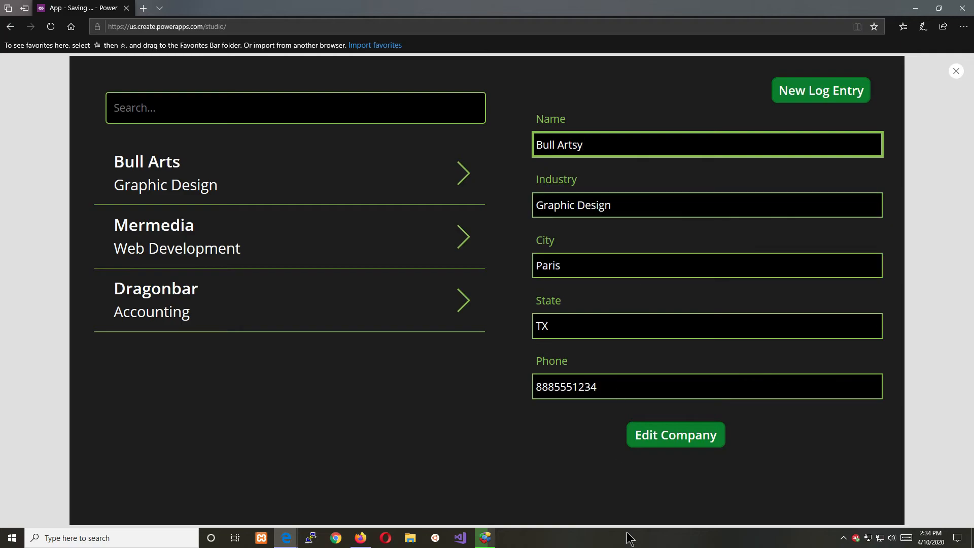
click(677, 441)
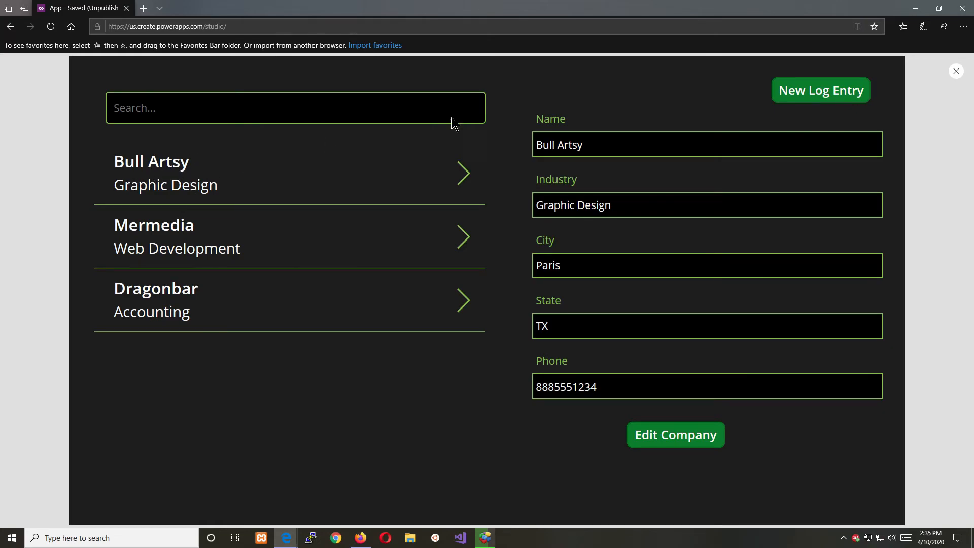
click(956, 72)
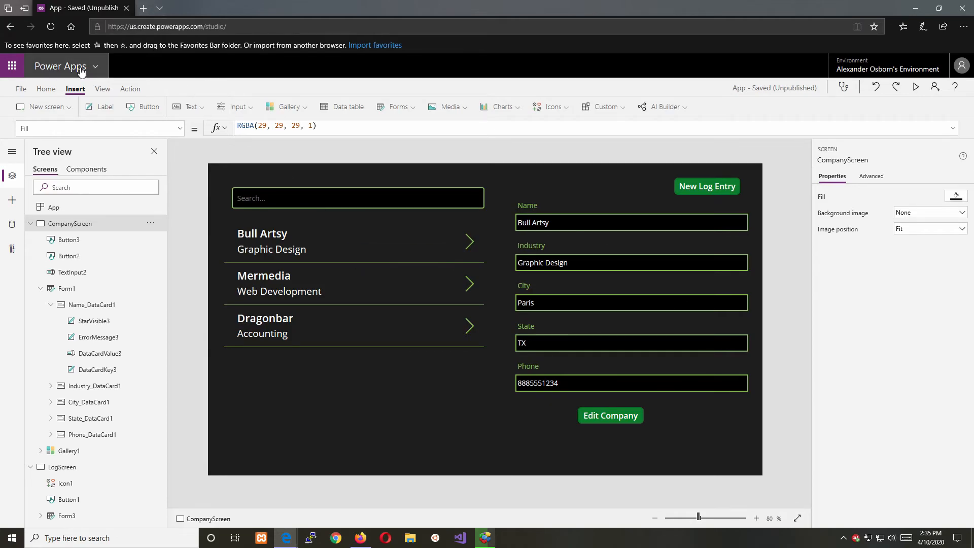
- Add a button below the company gallery at about X 252, Y 536 and set its text to New Company
click(134, 108)
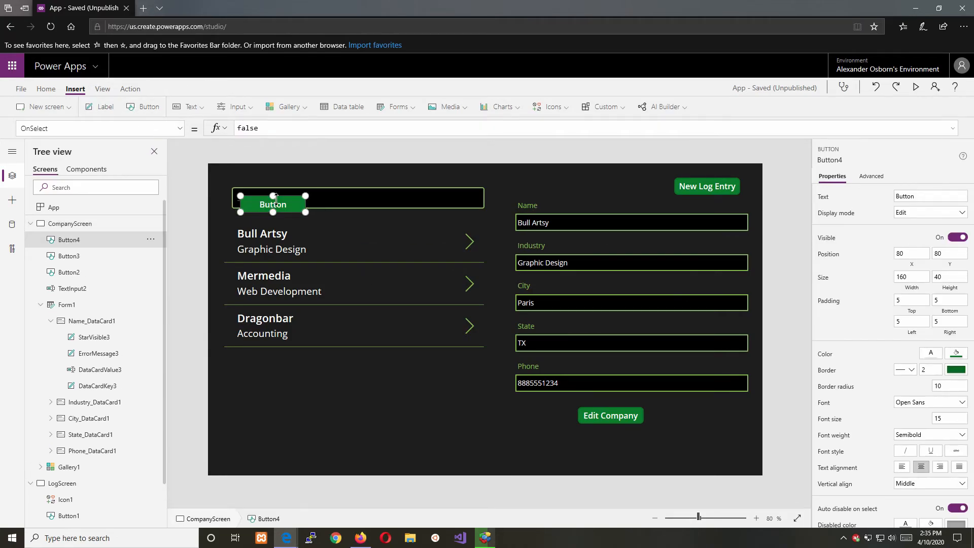
drag(288, 249, 351, 391)
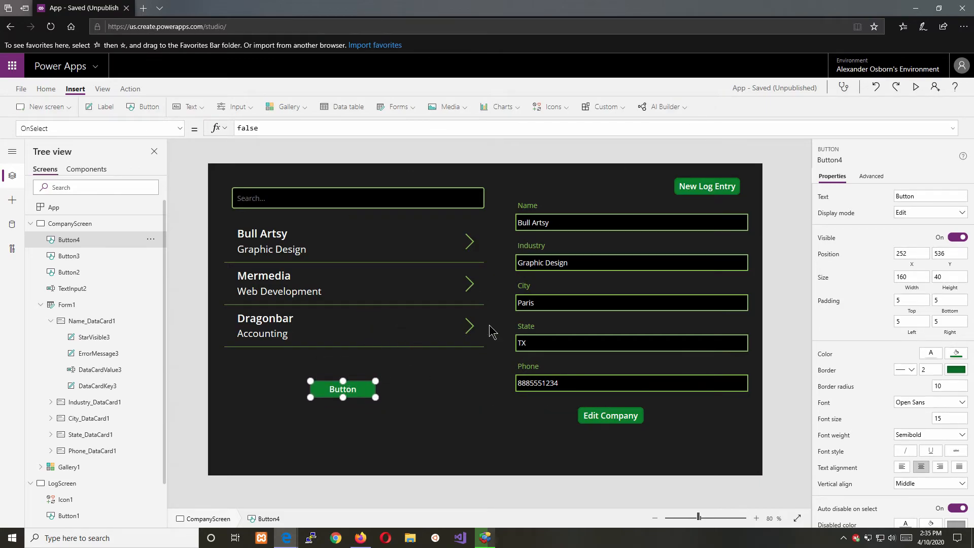
drag(912, 202, 896, 196)
text(New Company)
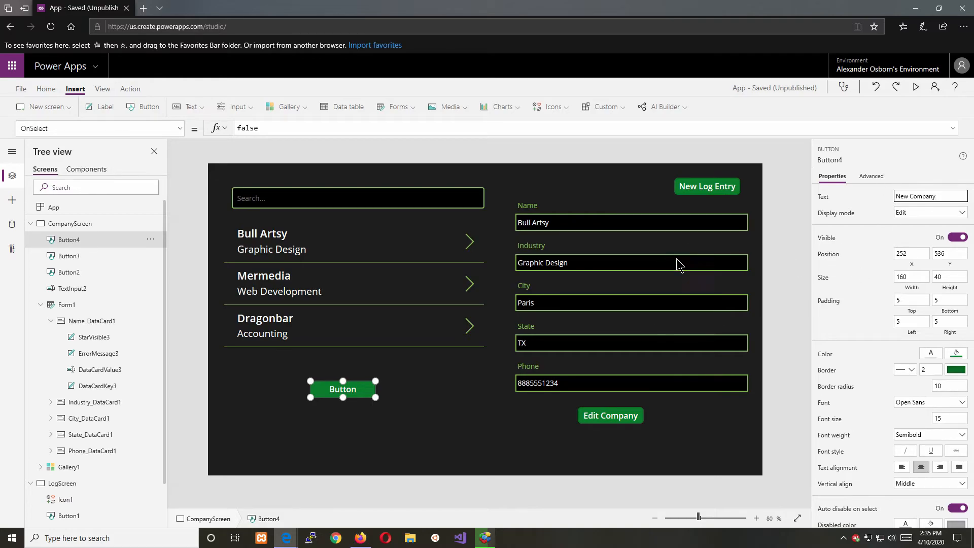
- Replace the New Company button's OnSelect formula with NewForm(Form1)
click(273, 132)
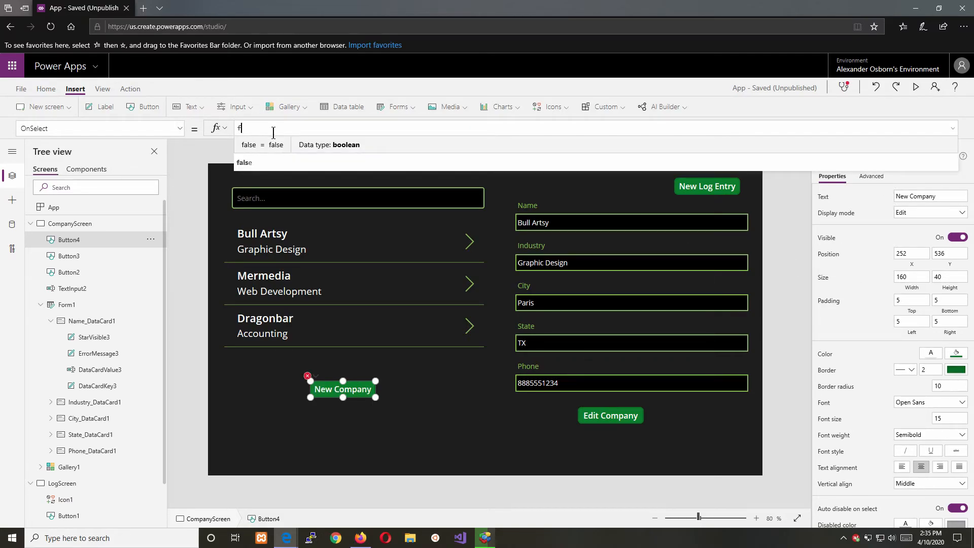
key(BackSpace)
text(New)
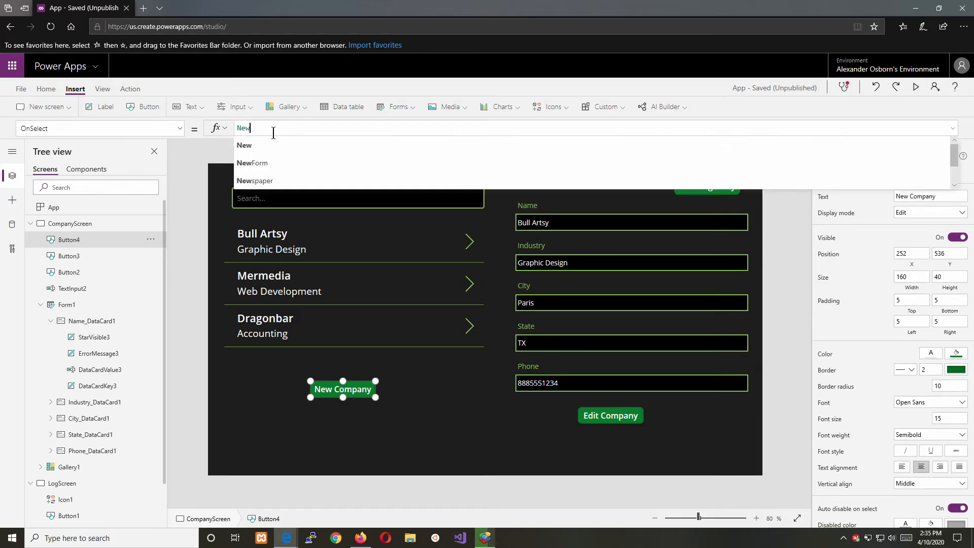
key(Down)
key(Tab)
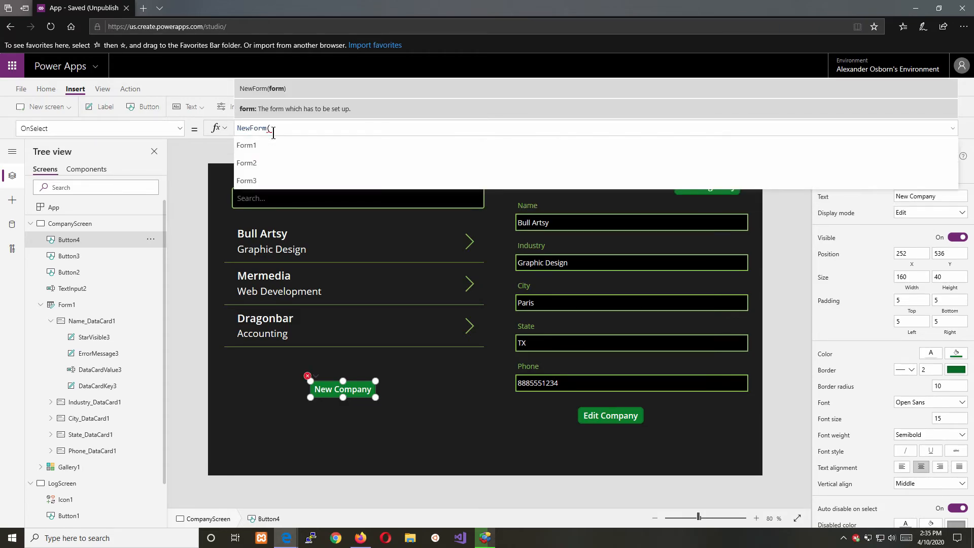
text(Form)
text(1)
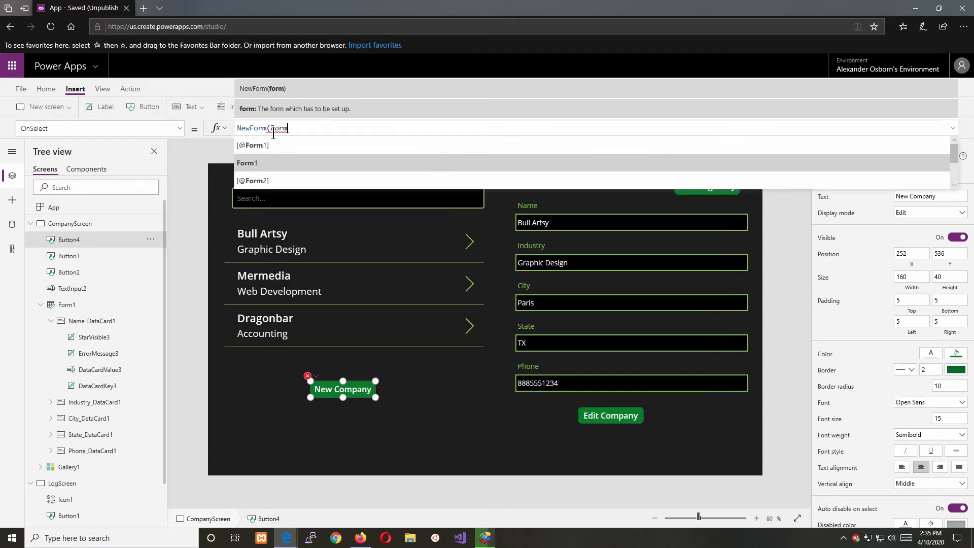
key(Tab)
text())
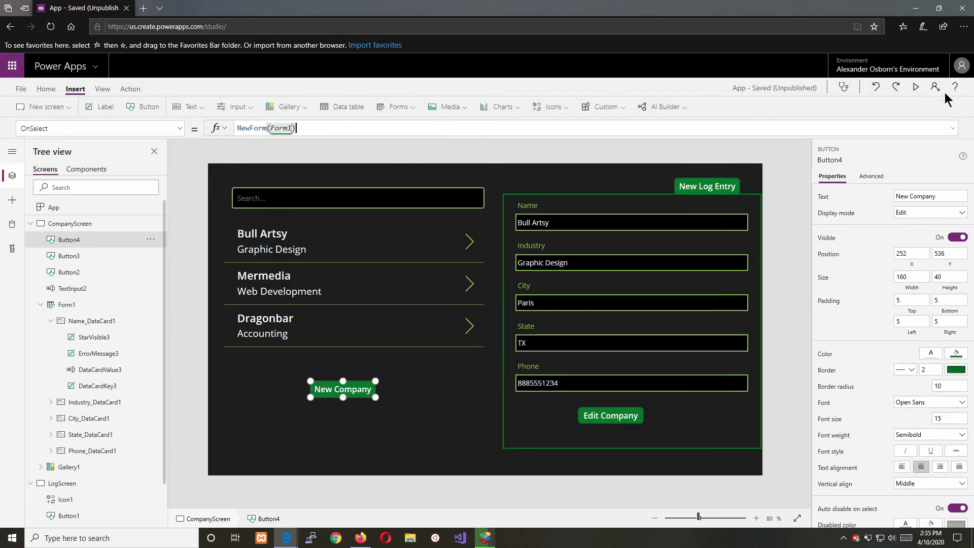
- Preview the app, test the New Company button and close the preview
click(916, 88)
click(291, 401)
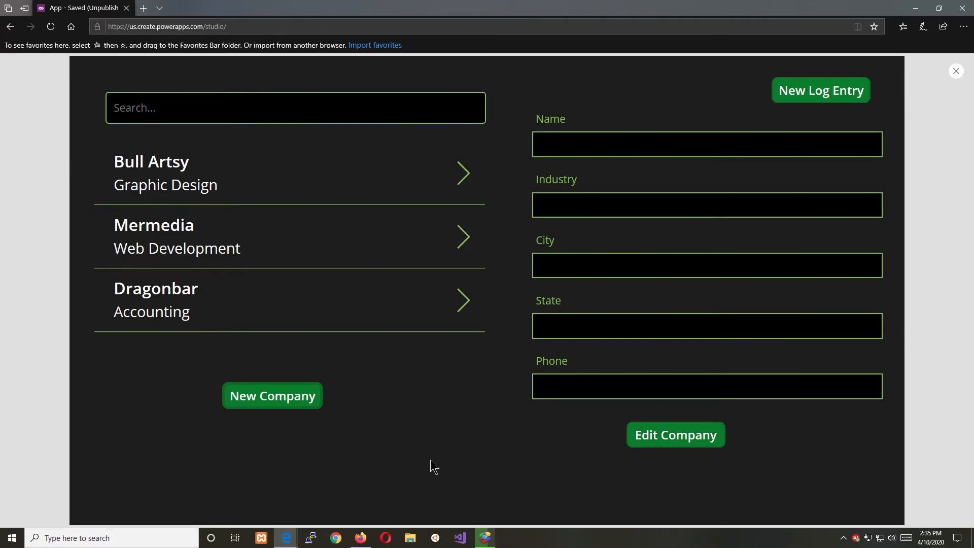
click(957, 71)
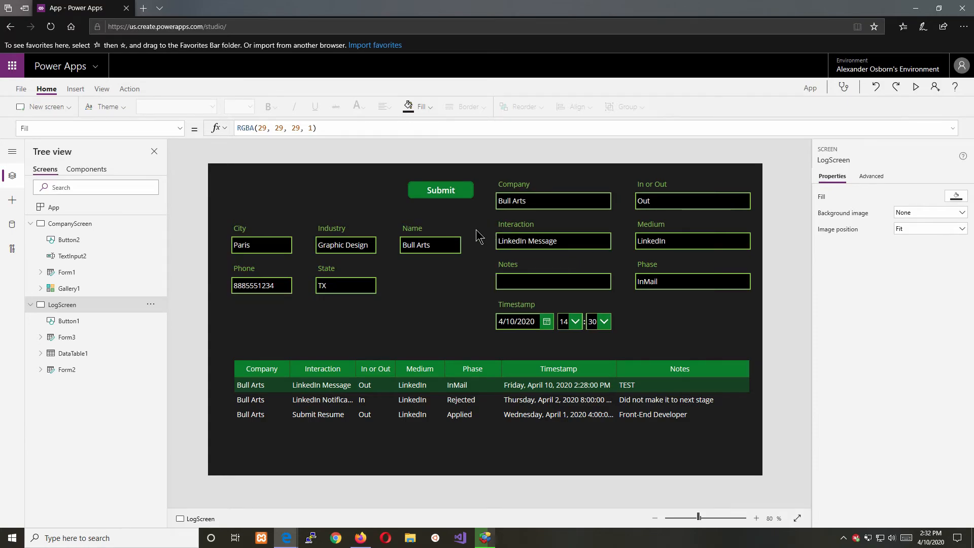
- Extend the LogScreen Submit button's OnSelect formula to SubmitForm(Form3); NewForm(Form3);
click(449, 192)
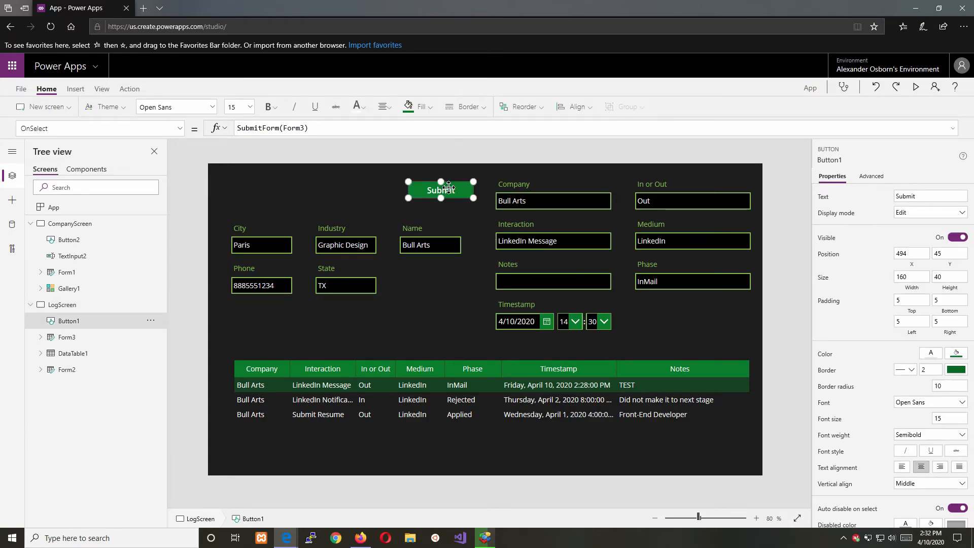
click(312, 128)
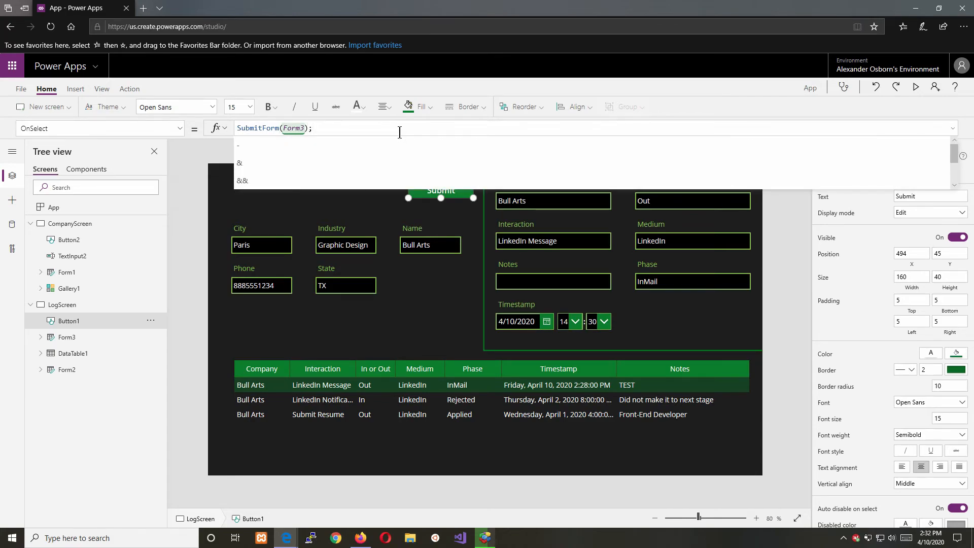
text(NewForm()
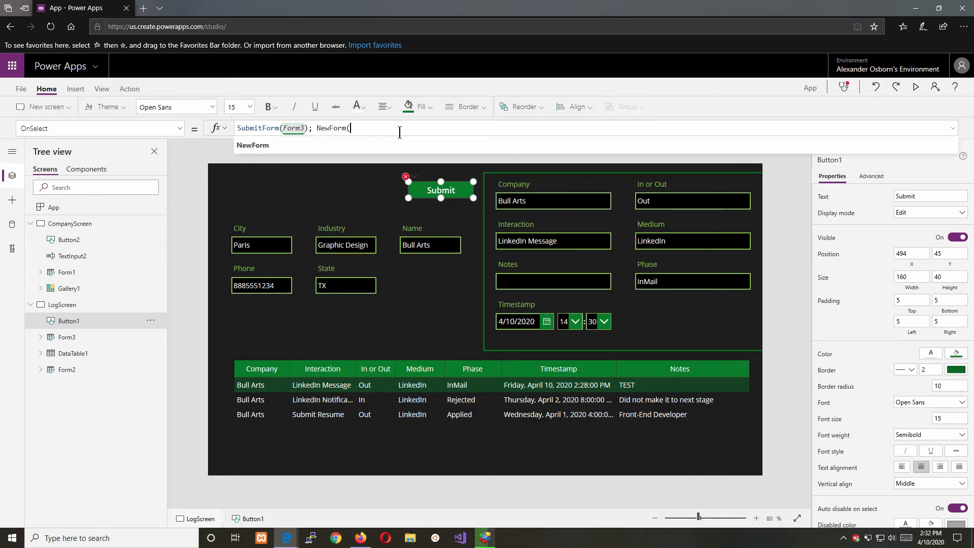
key(Down)
key(Down)
key(Down)
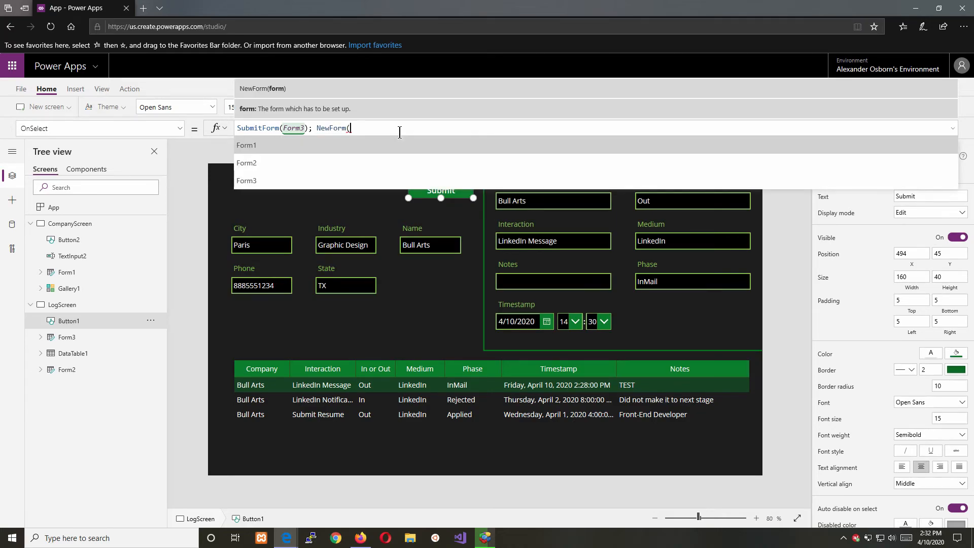
key(Tab)
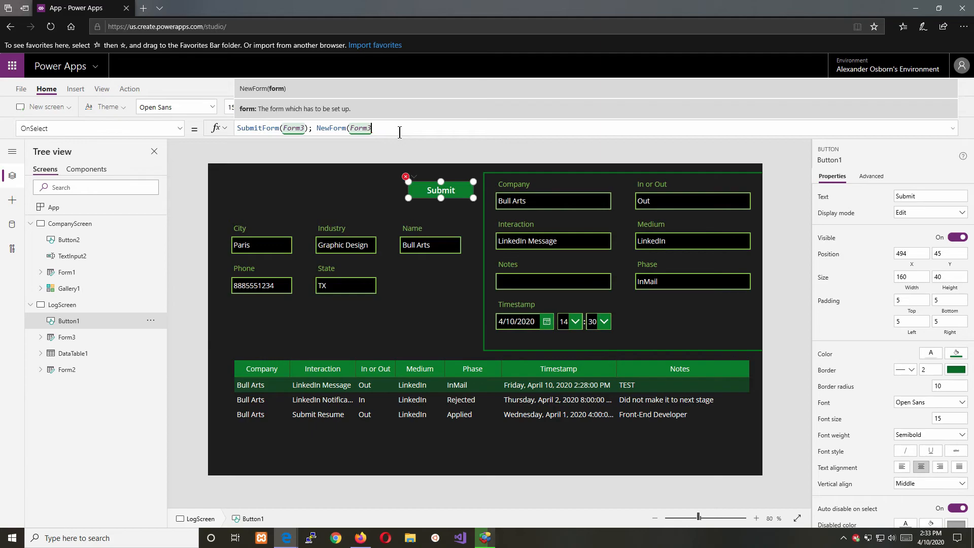
text();)
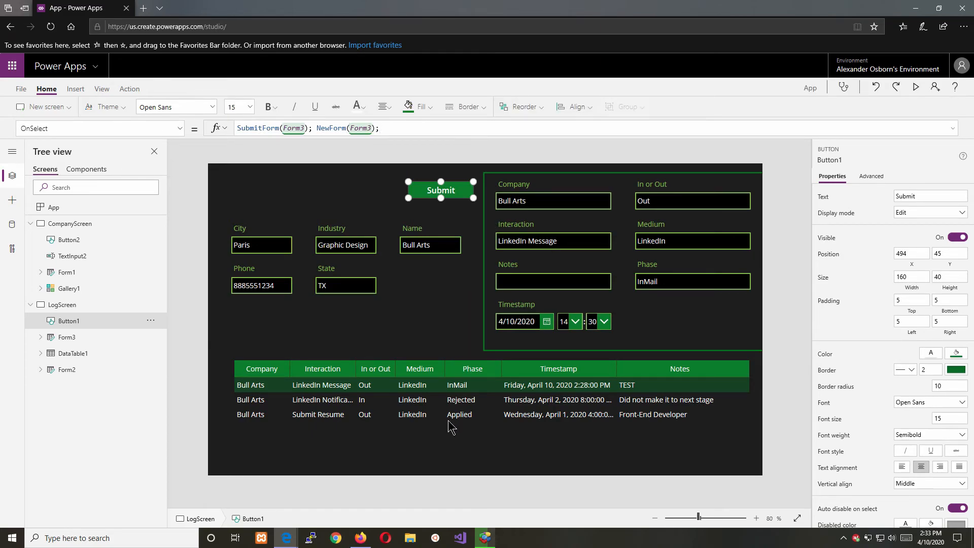
click(455, 322)
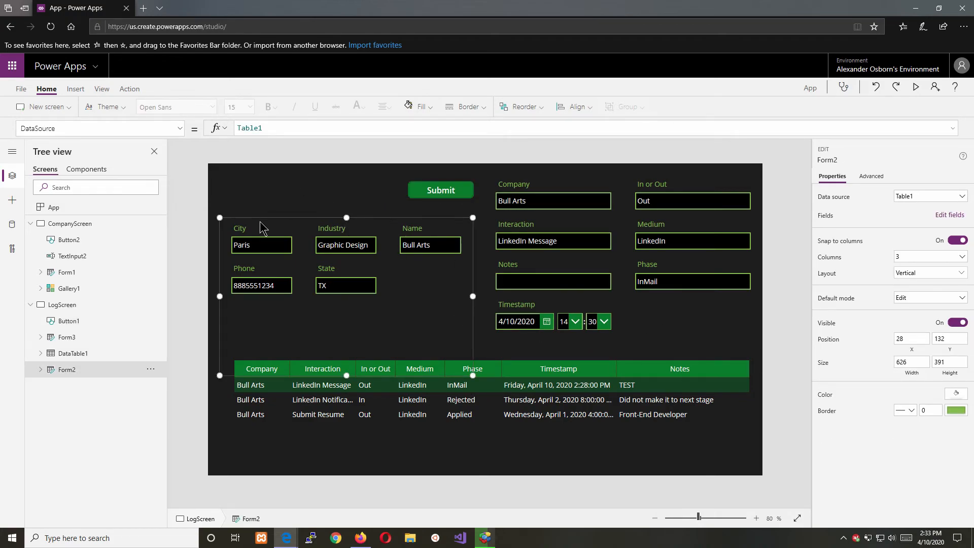
- Insert a Newspaper icon on LogScreen at X 40, Y 40
click(262, 195)
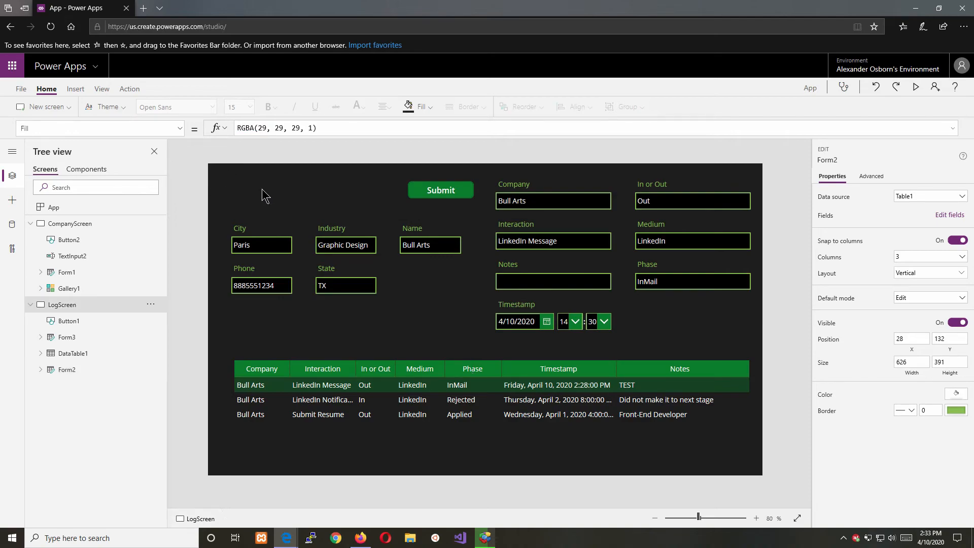
click(75, 89)
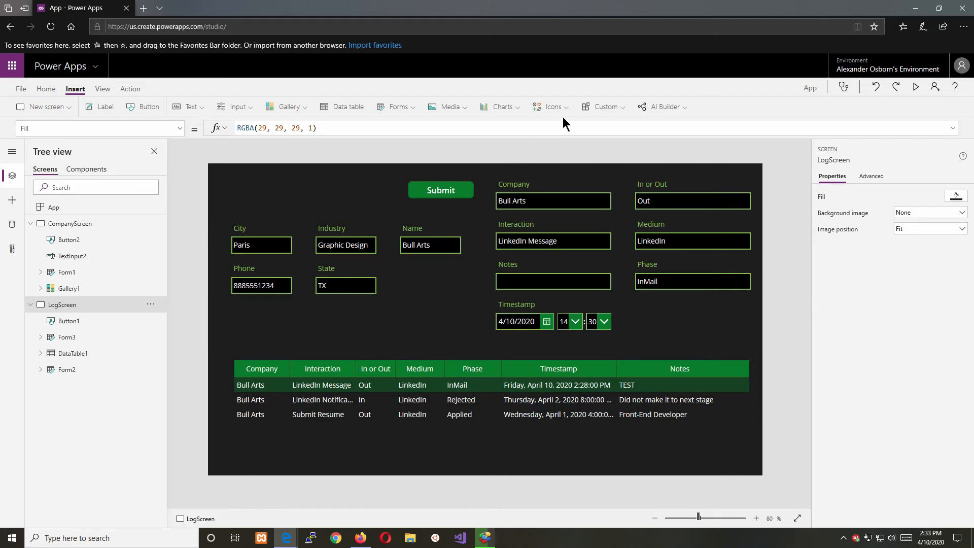
click(553, 105)
scroll(550, 183, down, 10)
scroll(549, 183, down, 10)
scroll(556, 197, down, 10)
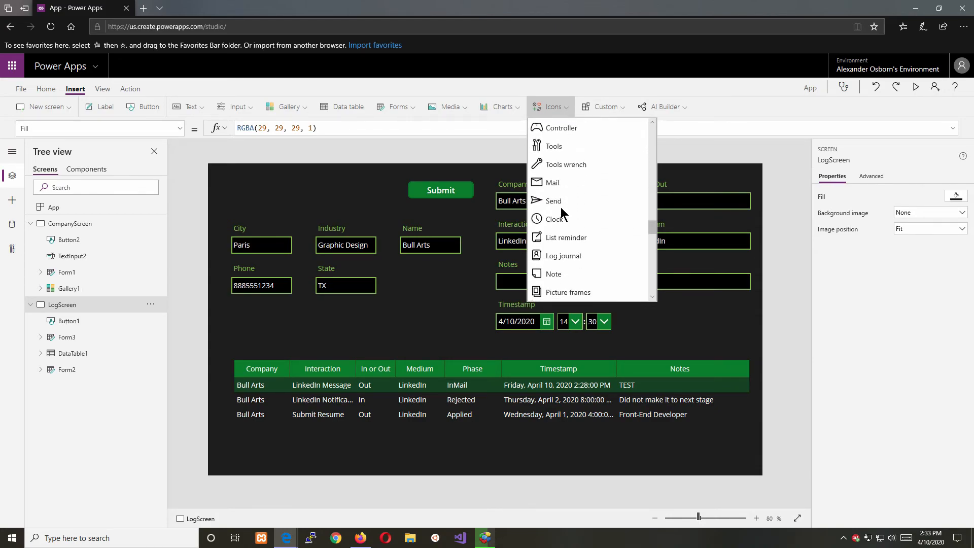
scroll(563, 218, down, 8)
scroll(587, 217, down, 10)
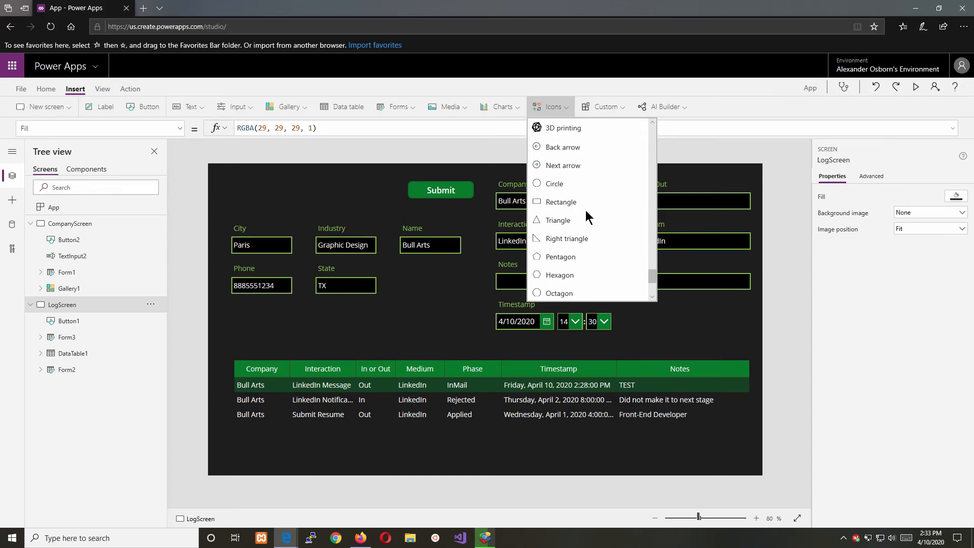
scroll(586, 184, up, 15)
scroll(586, 188, up, 10)
scroll(555, 173, up, 3)
click(559, 215)
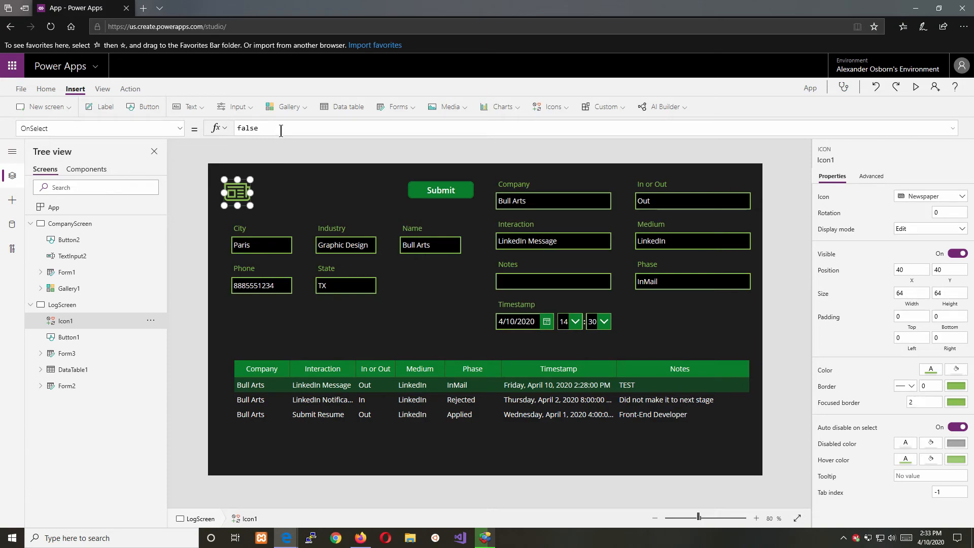
- Replace the Newspaper icon's OnSelect formula with Navigate(CompanyScreen)
drag(279, 128, 208, 132)
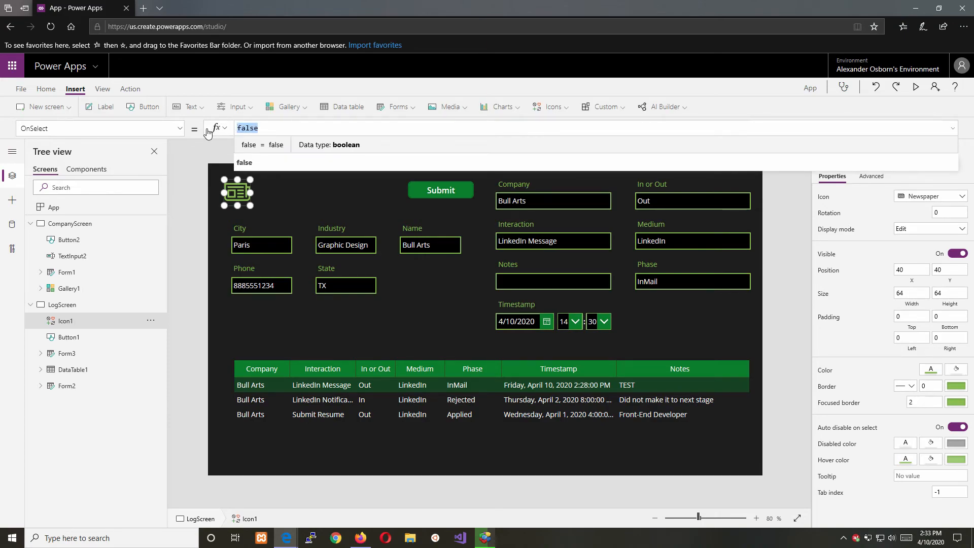
text(Na)
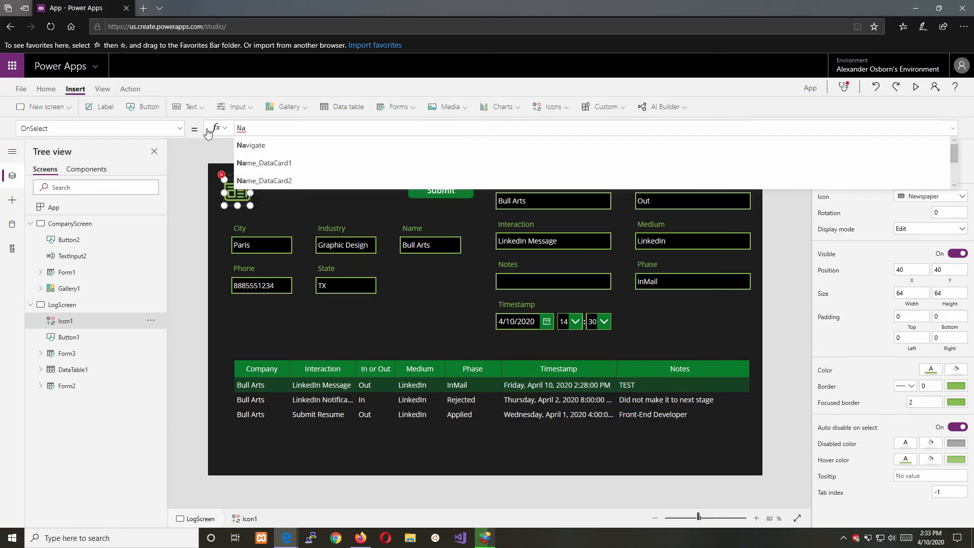
key(Tab)
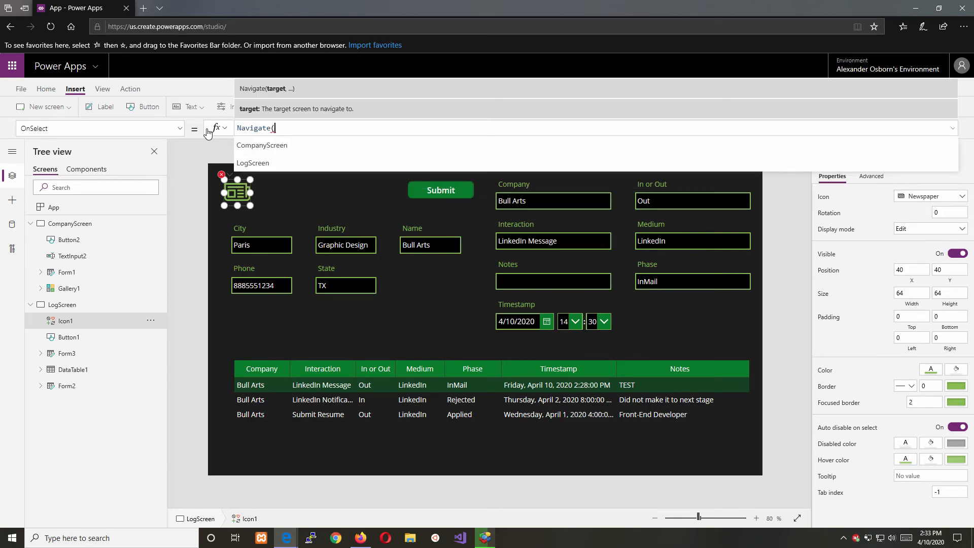
key(Tab)
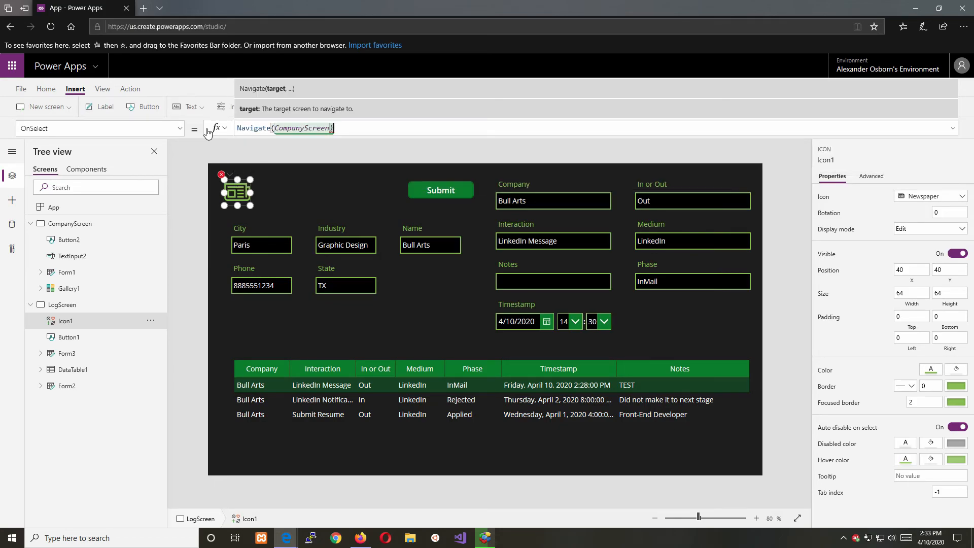
click(259, 333)
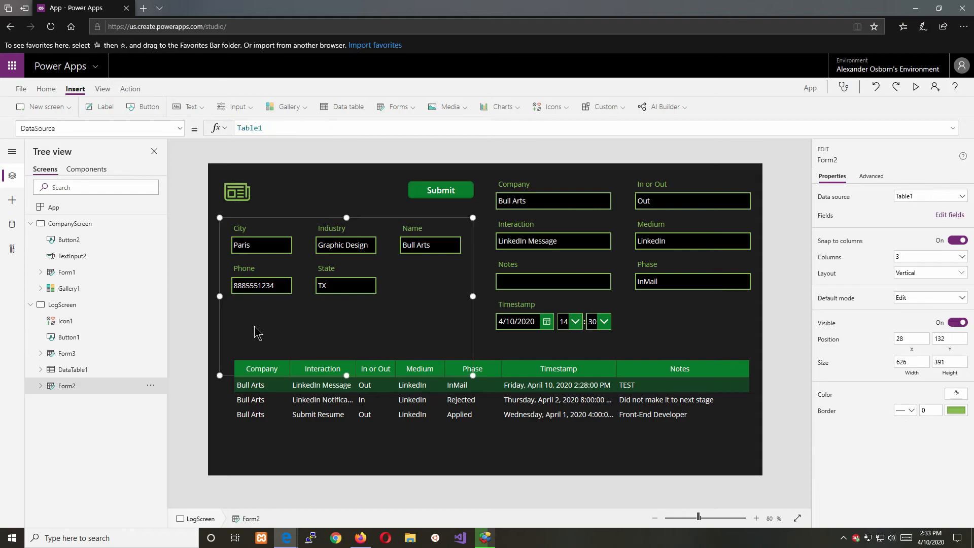
- Add a button to CompanyScreen below the Phone field at about X 912, Y 600 and set its text to Edit Company
click(65, 228)
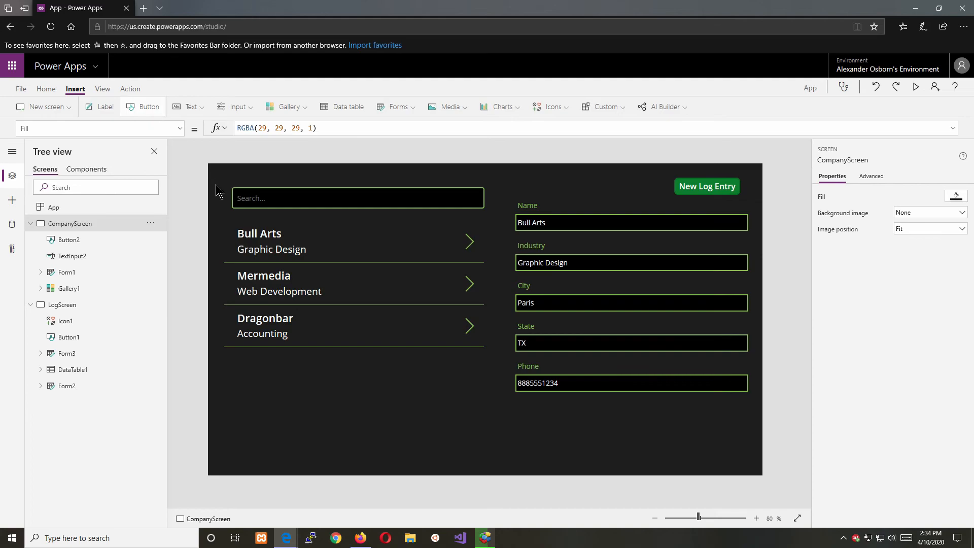
drag(293, 201, 630, 411)
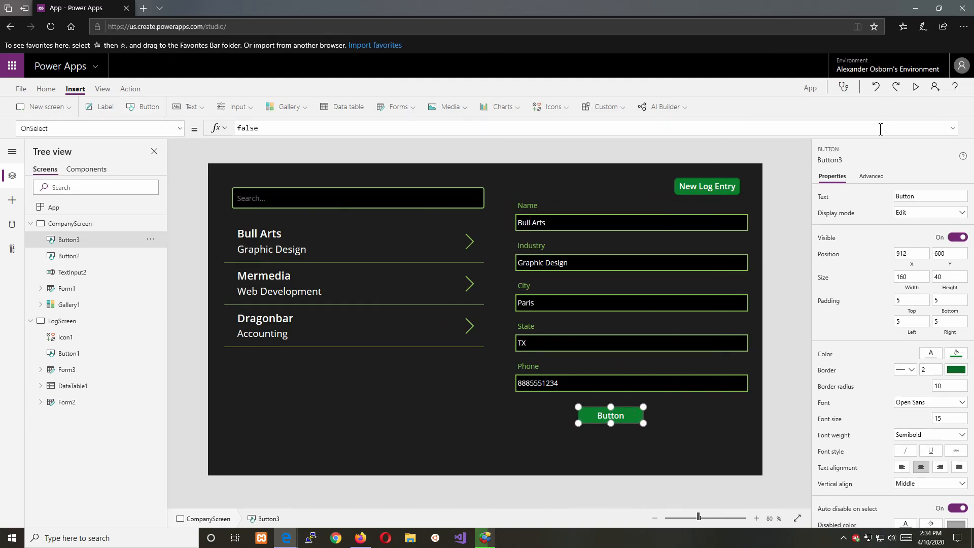
drag(914, 196, 892, 199)
text(Edit)
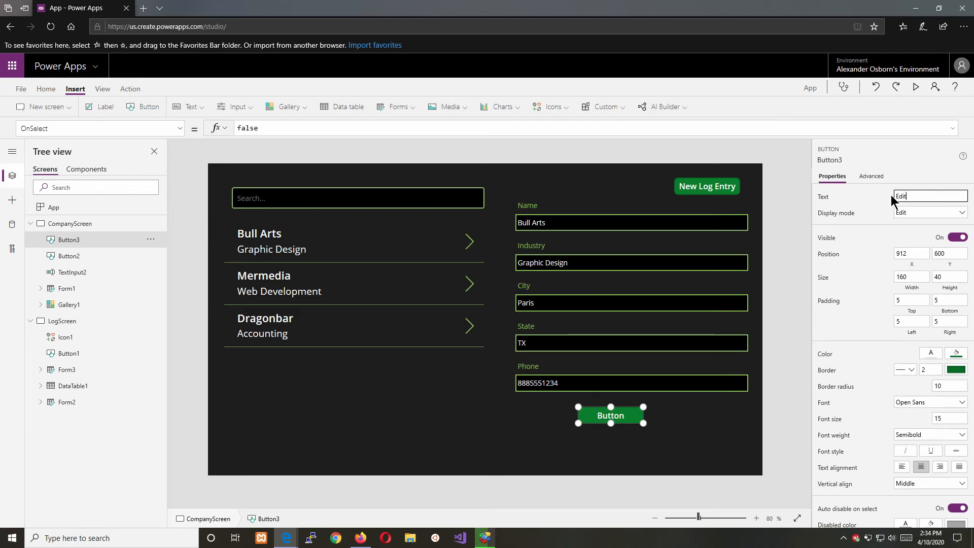
text( Company)
click(869, 197)
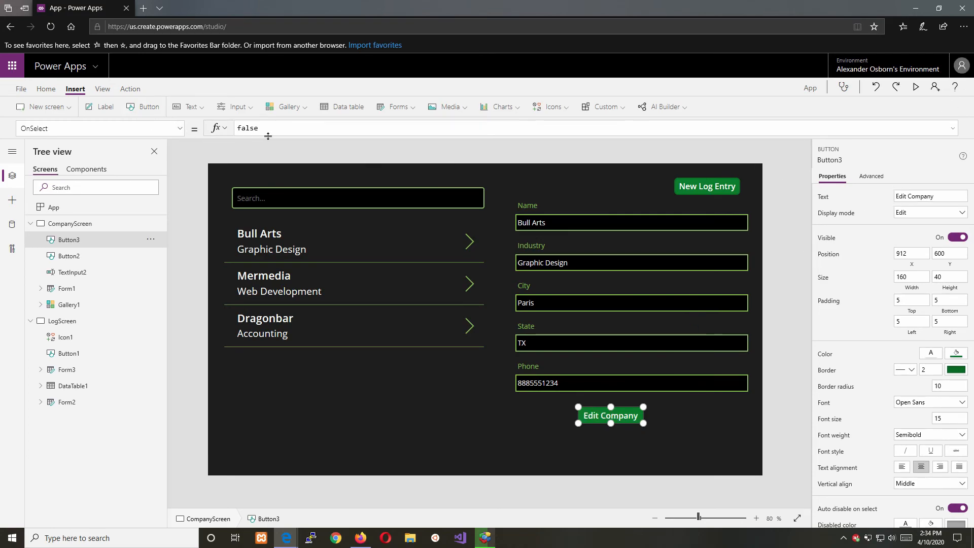
- Replace the Edit Company button's OnSelect formula with SubmitForm(Form1)
key(BackSpace)
key(BackSpace)
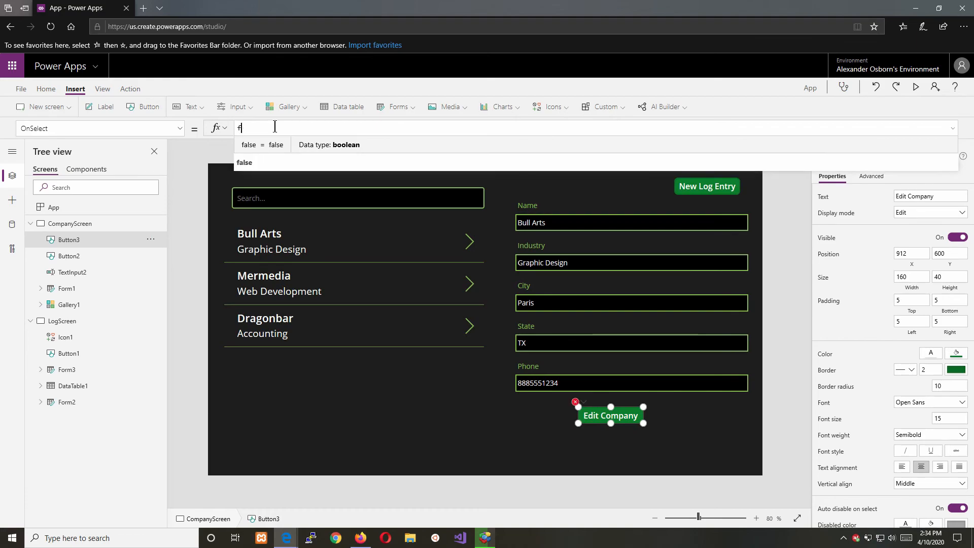
key(BackSpace)
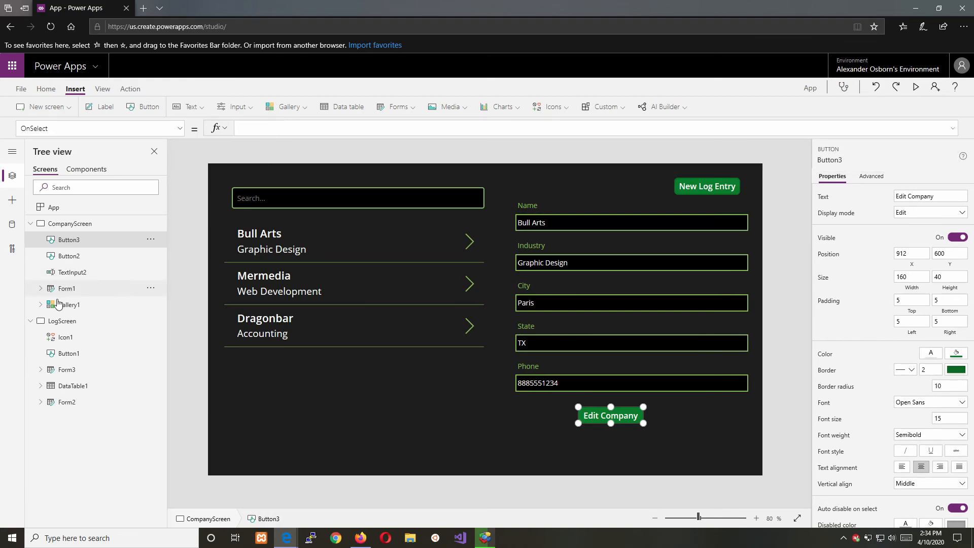
text(Su)
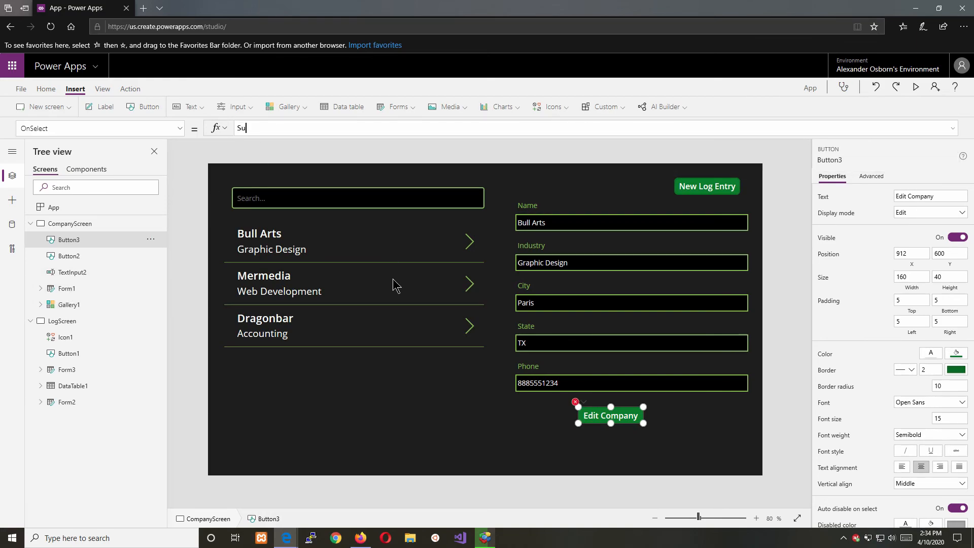
text(b)
key(Tab)
text(Form1)
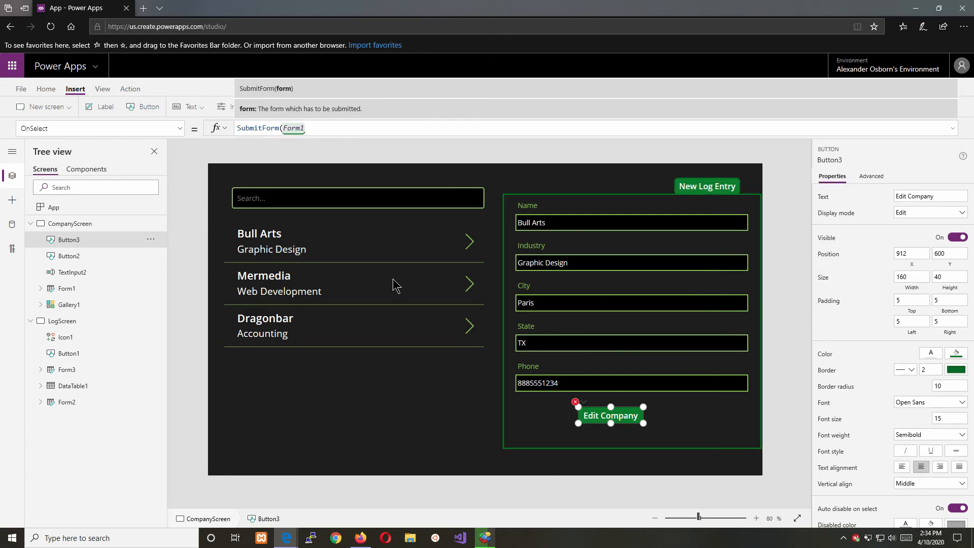
click(542, 419)
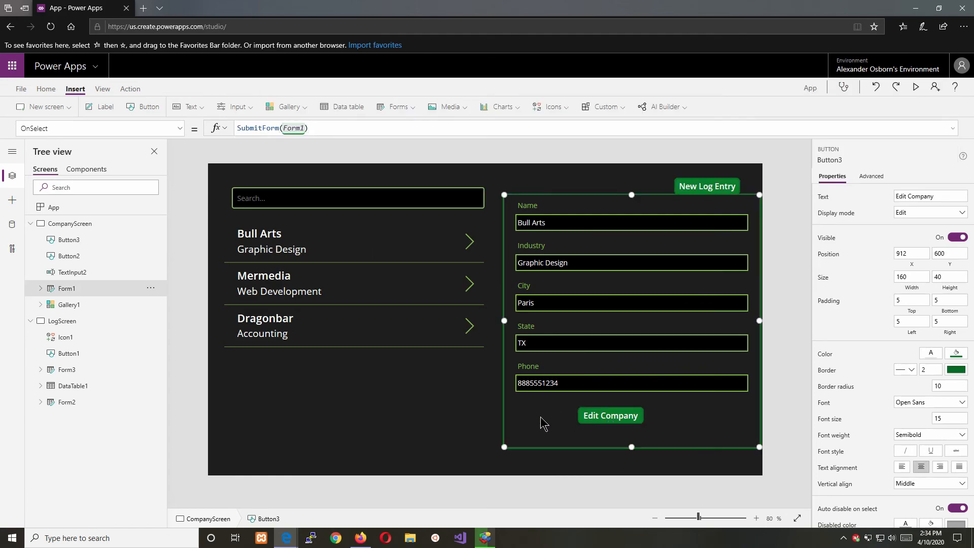
- Preview the app, rename the company Bull Arts to Bull Artsy, submit the change with Edit Company, and close the preview
click(561, 228)
click(561, 223)
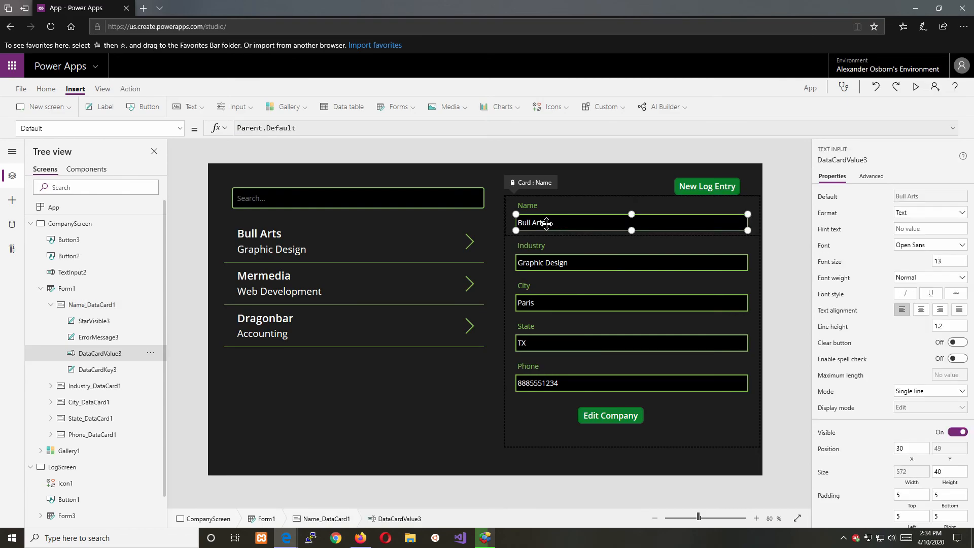
click(916, 87)
click(577, 145)
text(y)
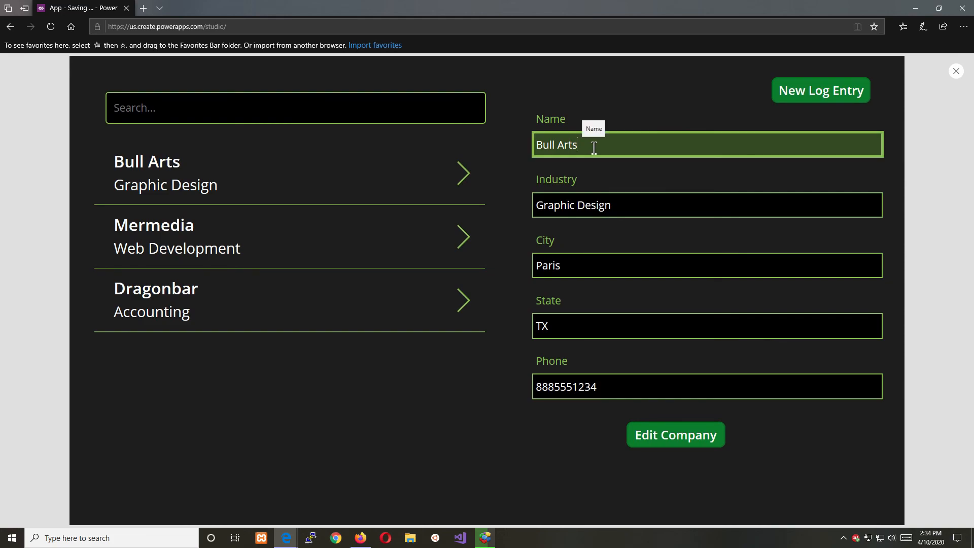
click(677, 441)
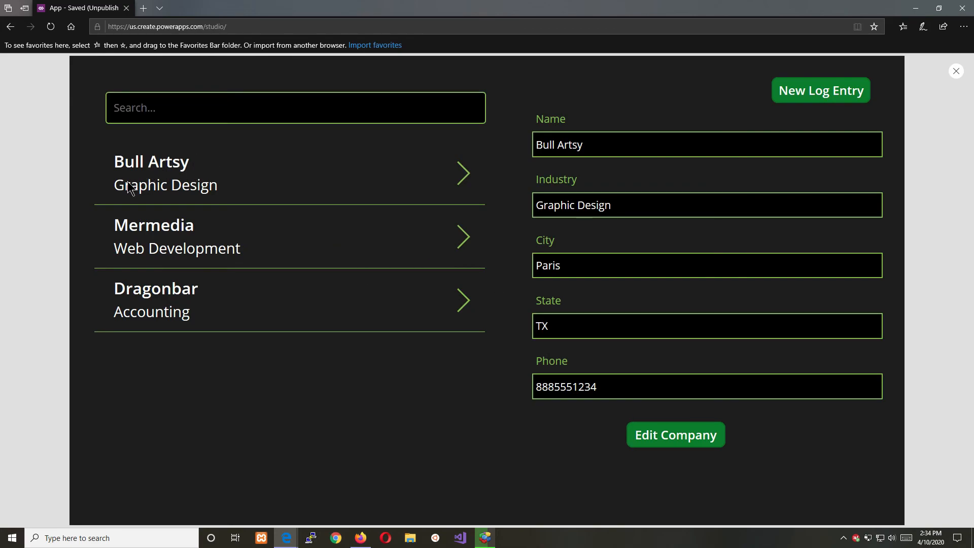
click(956, 71)
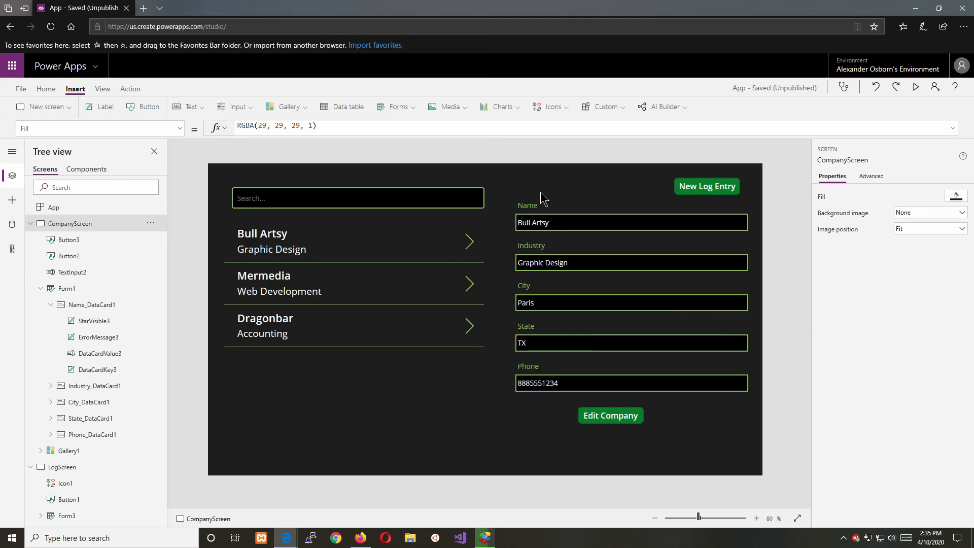
- Add a button to CompanyScreen below the company gallery at about X 252, Y 536 and set its text to New Company
click(134, 109)
drag(282, 205, 352, 391)
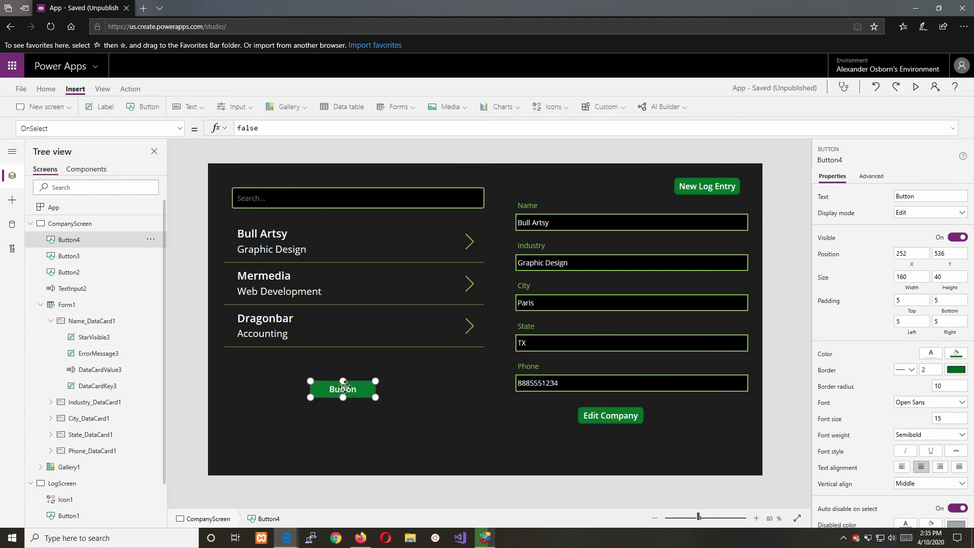
drag(912, 202, 896, 196)
text(New Company)
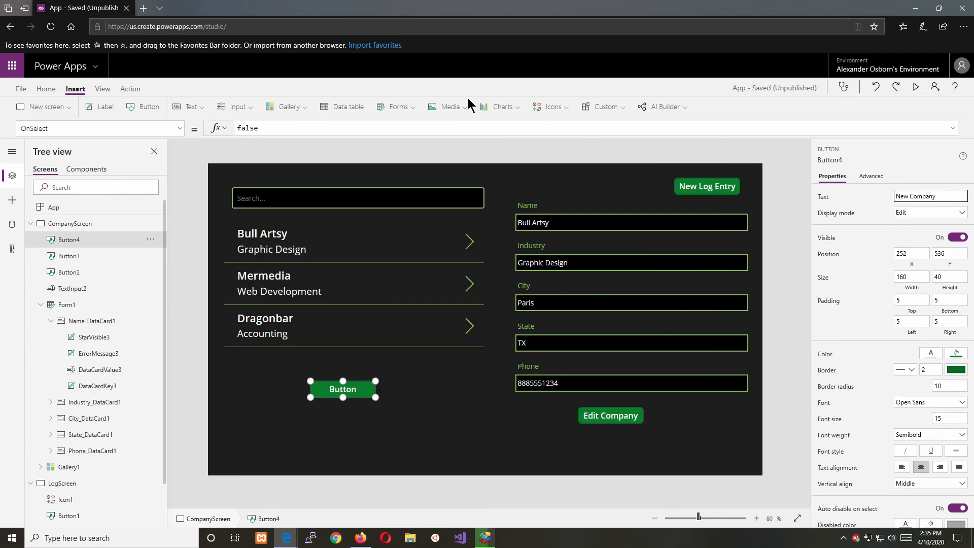
- Replace the New Company button's OnSelect formula with NewForm(Form1) and try the button in the app preview
click(272, 133)
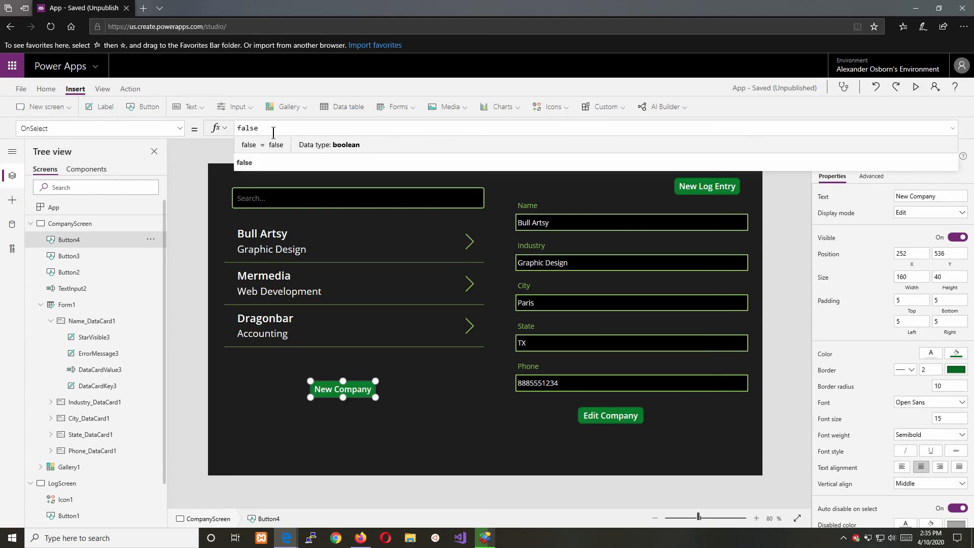
text(f)
key(BackSpace)
text(New)
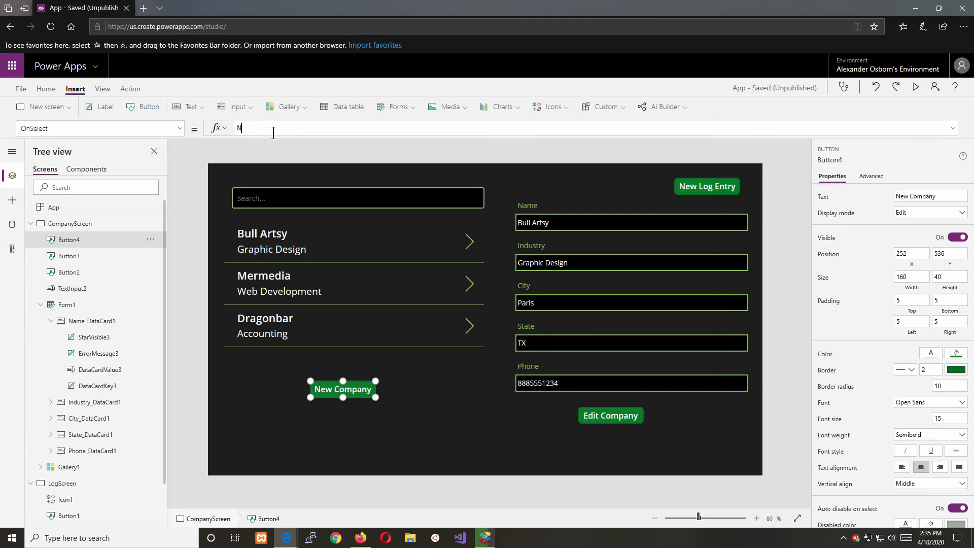
key(Down)
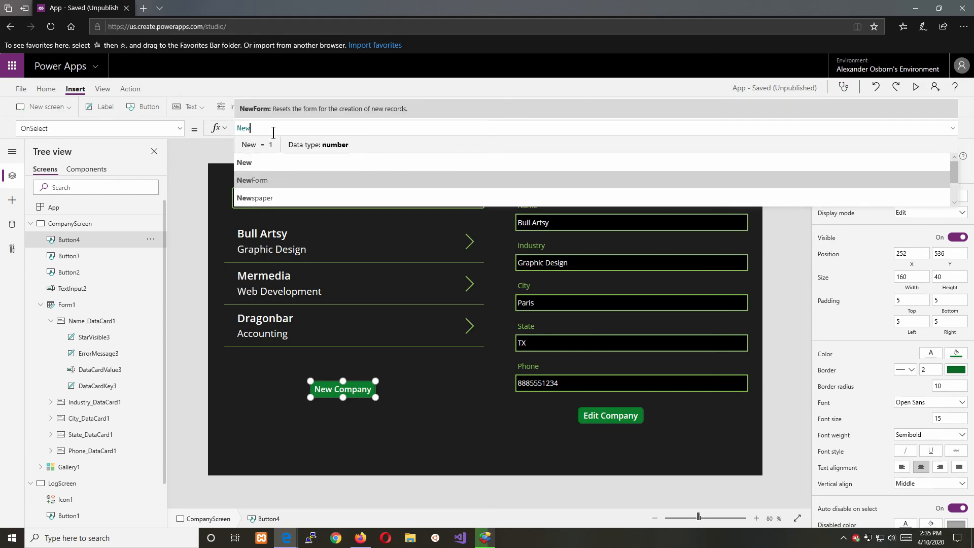
key(Tab)
text(Form1)
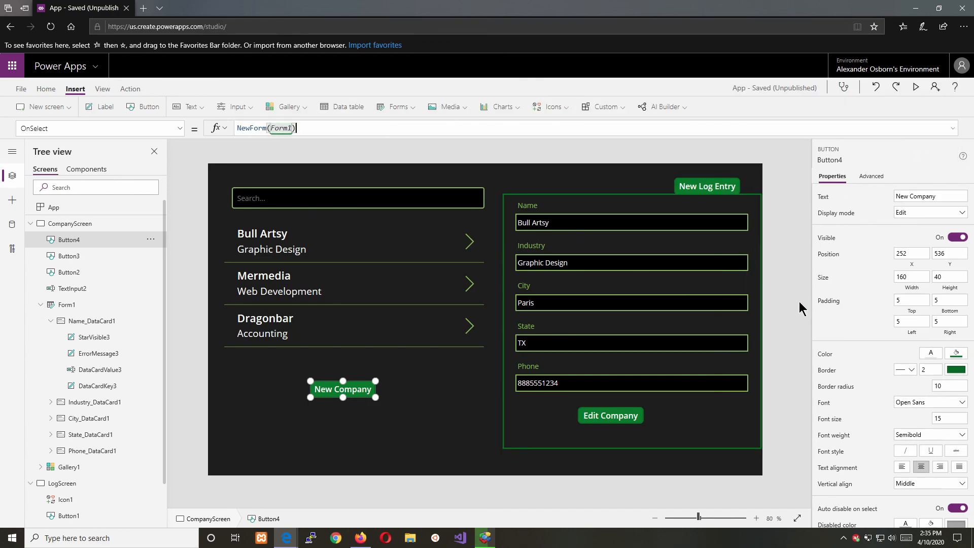
click(916, 88)
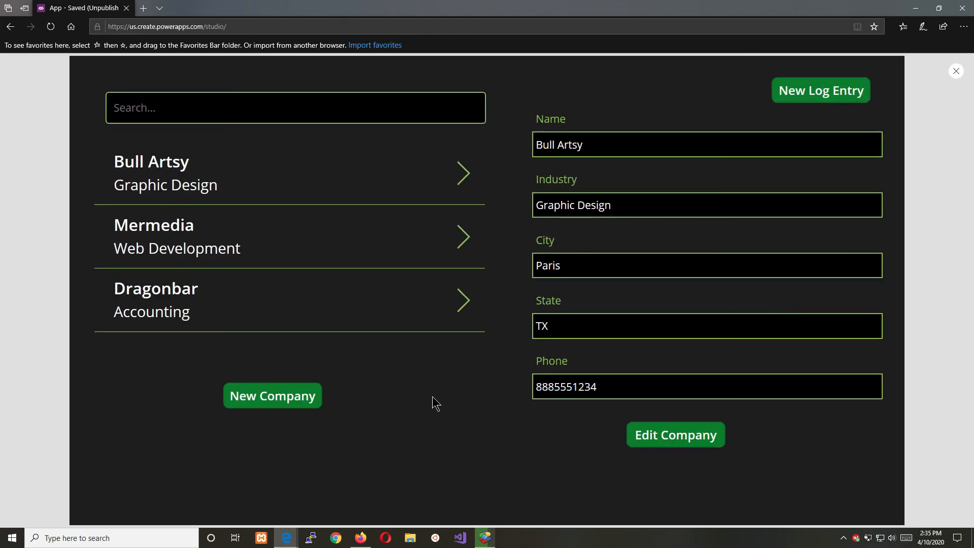
click(291, 401)
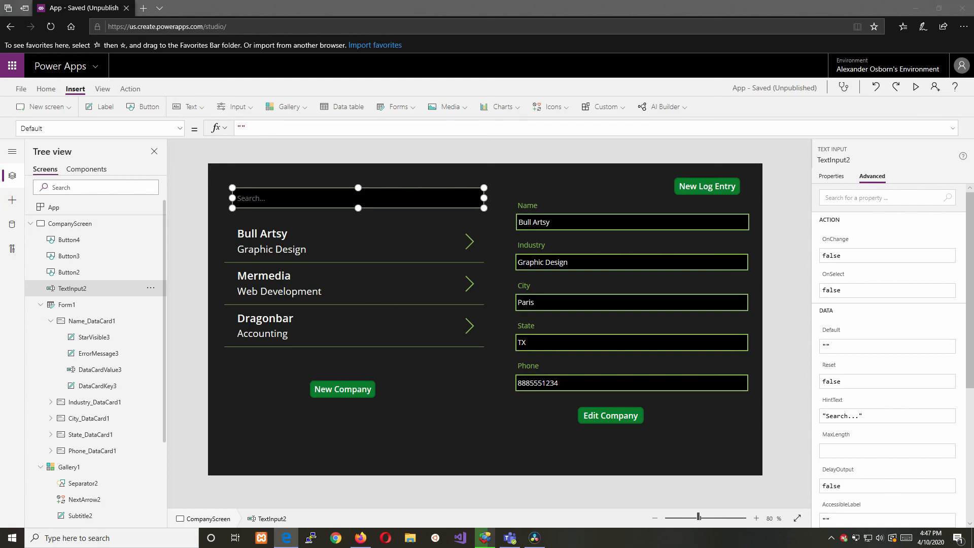
- Inspect the EditForm(Form1) call in the OnSelect formula of the NextArrow2 icon in Gallery1
click(410, 247)
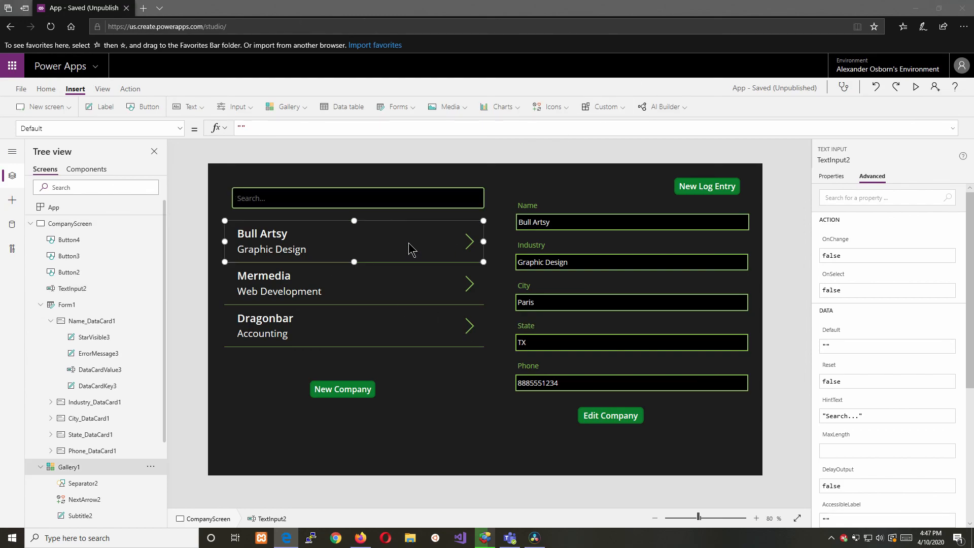
click(71, 468)
scroll(127, 366, down, 5)
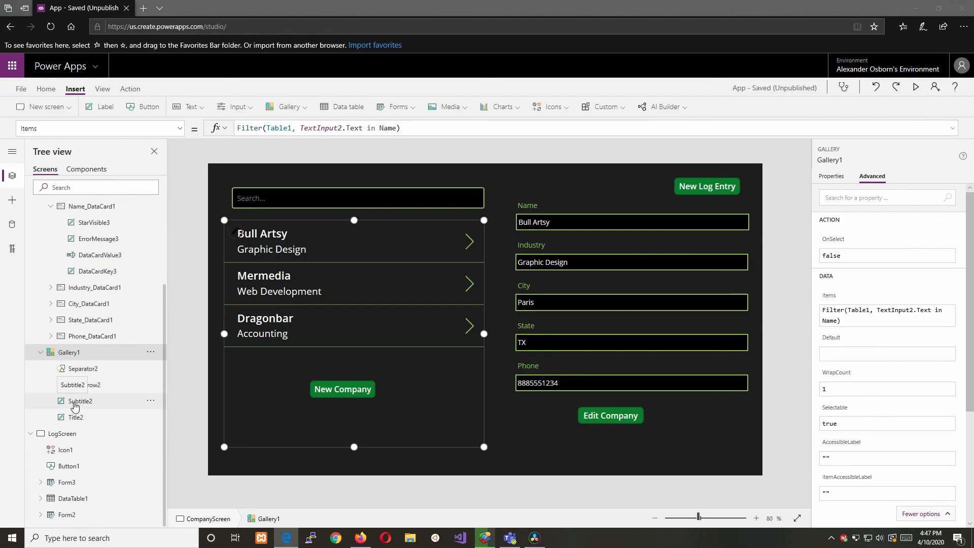
click(89, 386)
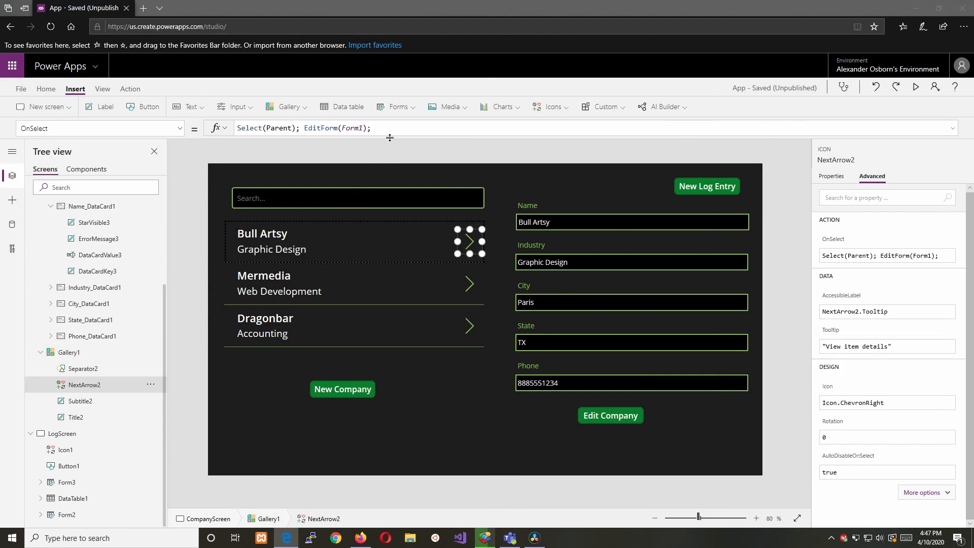
double_click(348, 127)
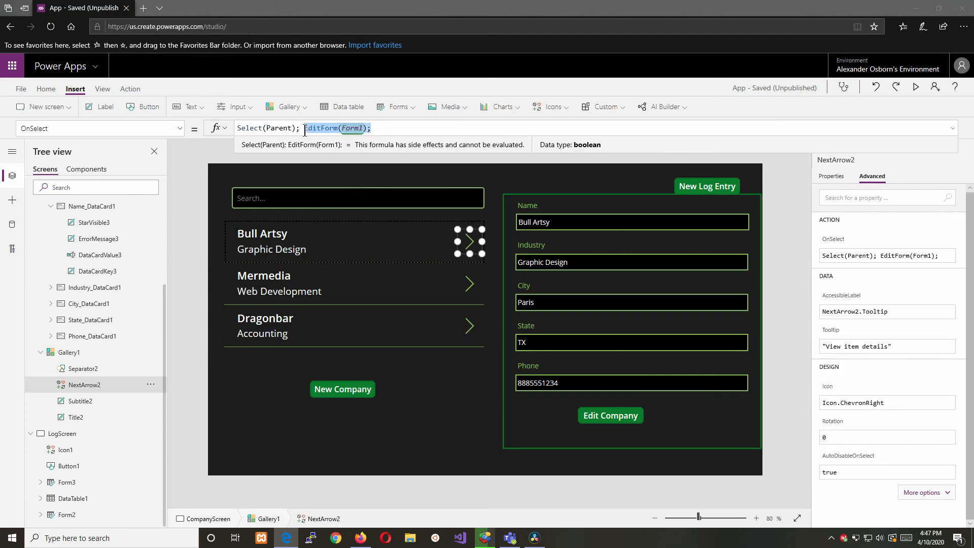